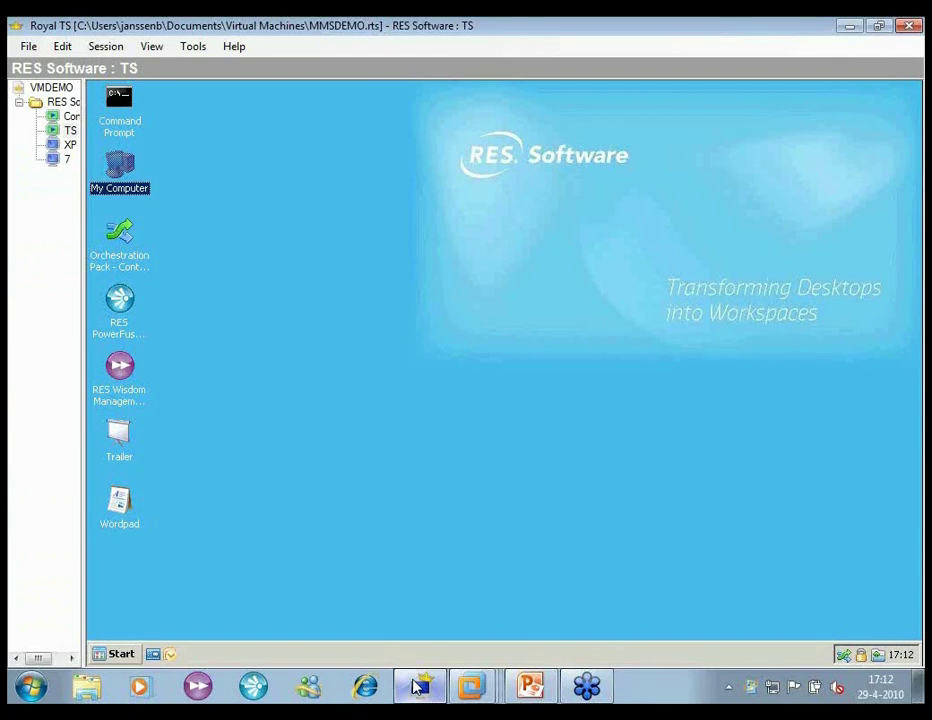
- Open the RES PowerFuse console and look through its Composition, Security, Diagnostics and Setup sections
double_click(118, 300)
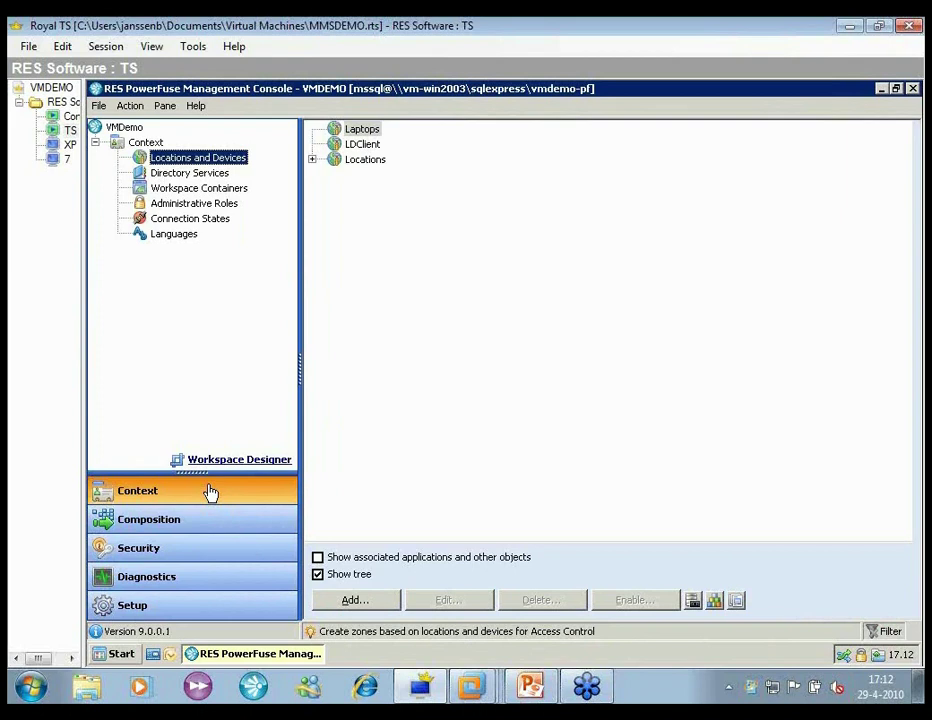
click(225, 518)
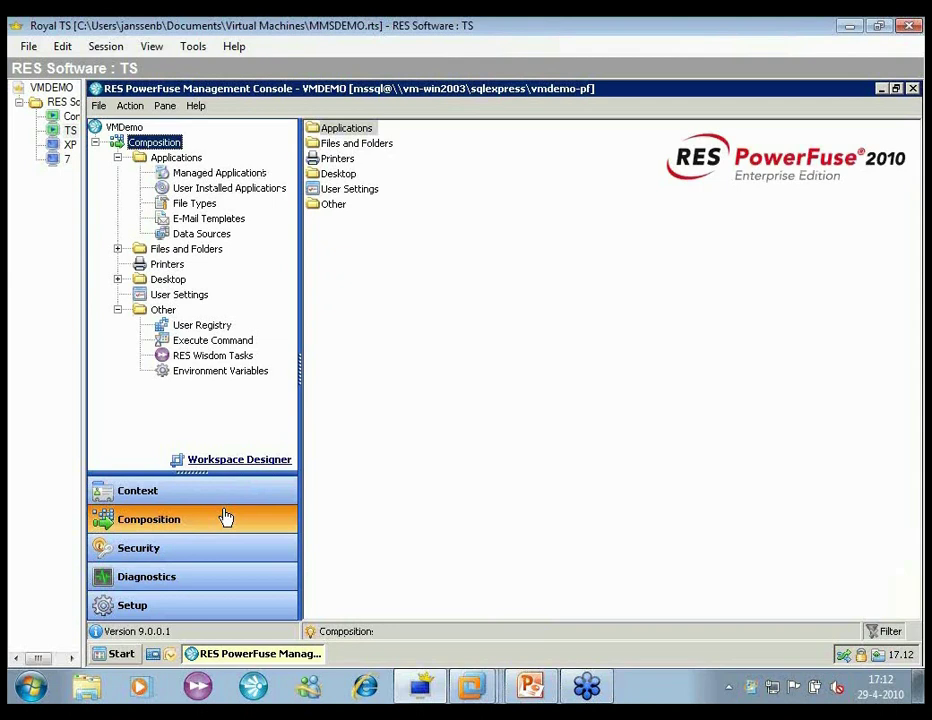
click(220, 545)
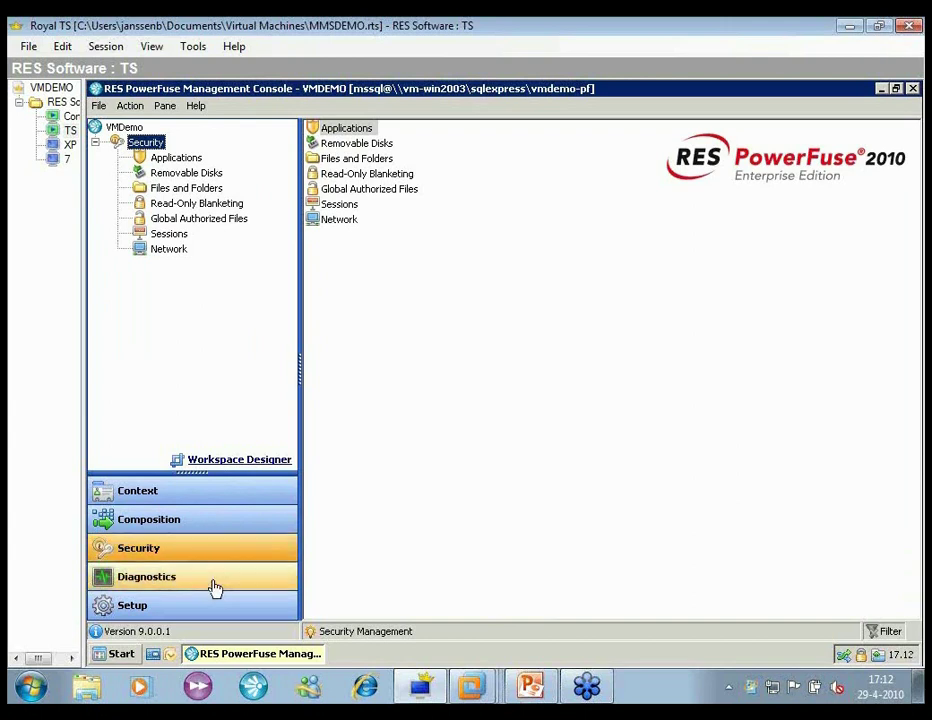
click(214, 586)
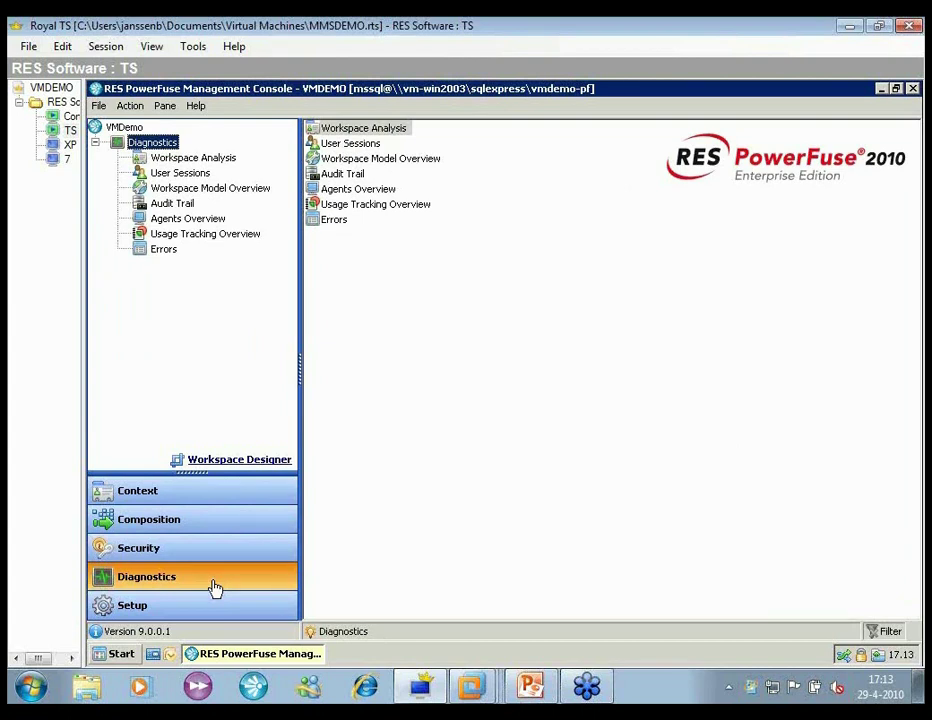
click(211, 607)
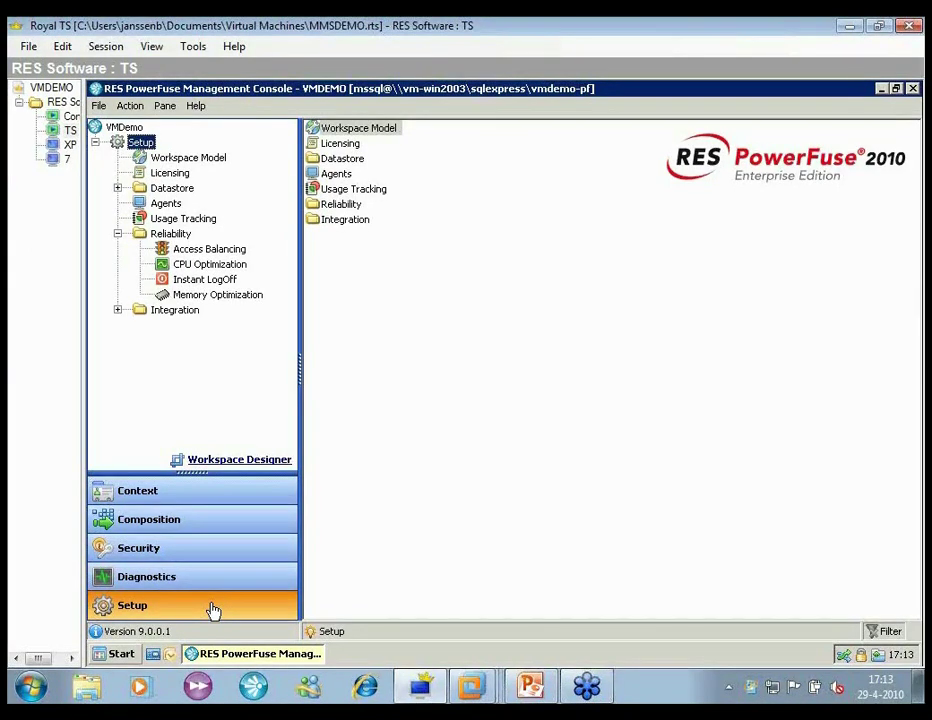
- Examine the rule types available for a new zone in the Context section's Locations and Devices, without saving the zone
click(201, 500)
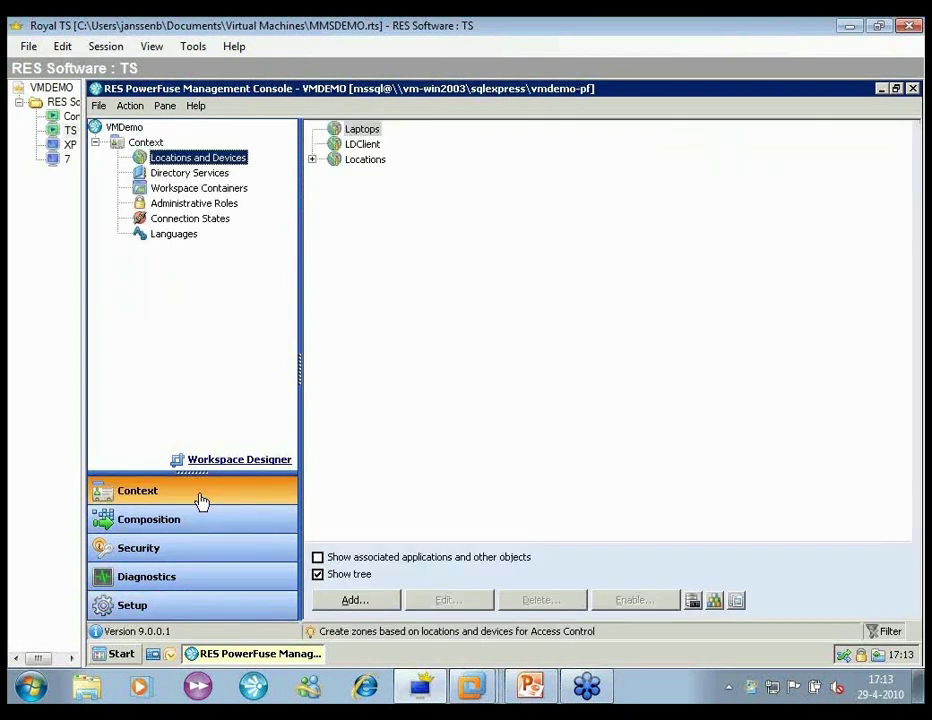
click(369, 600)
click(318, 189)
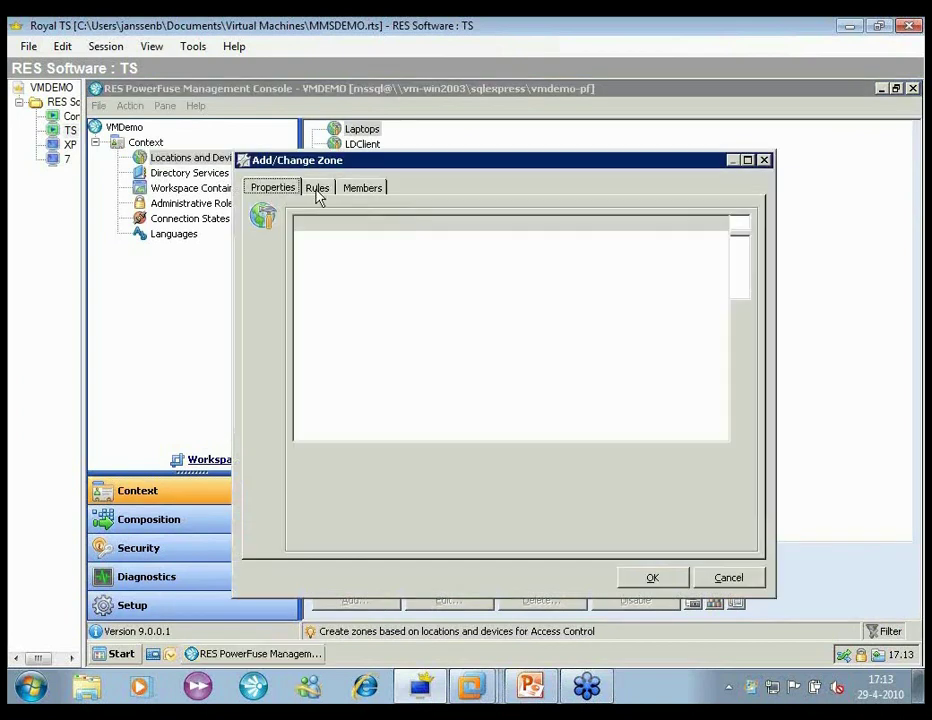
click(540, 537)
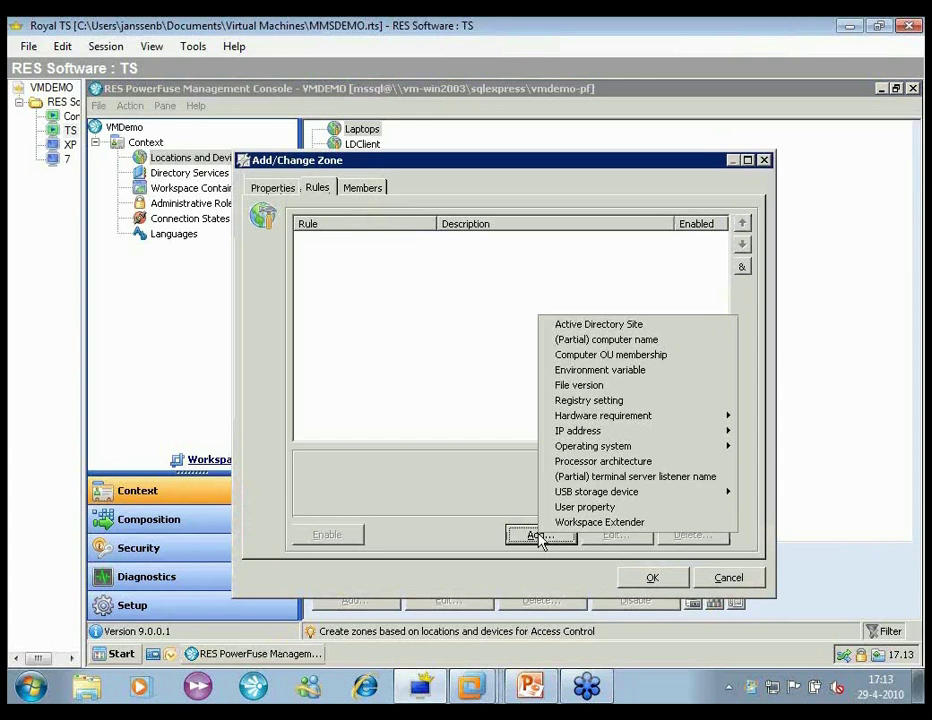
mouse_move(616, 433)
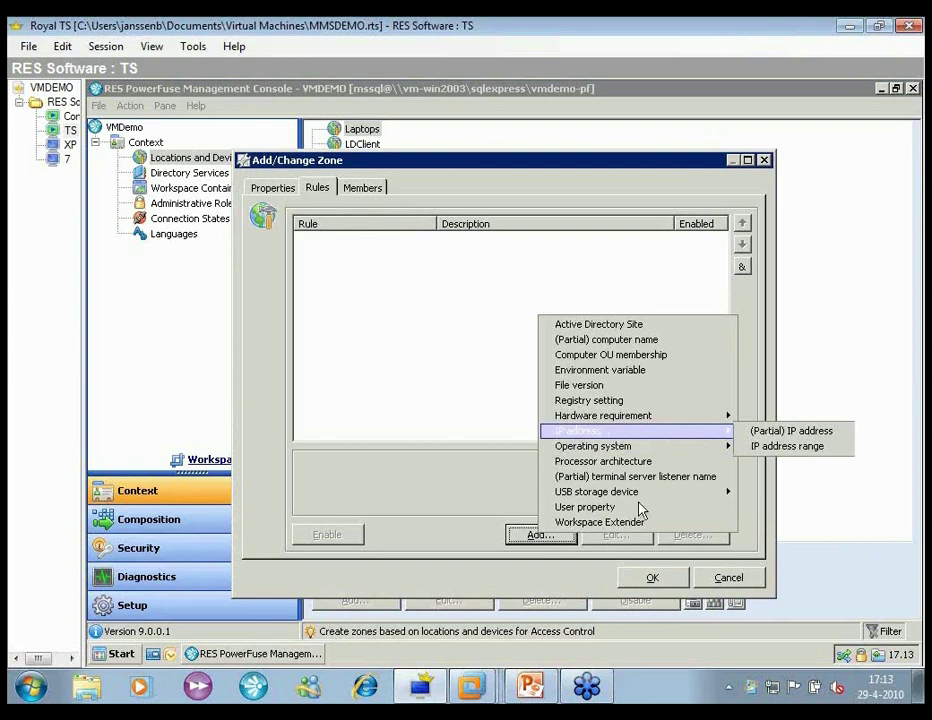
click(748, 581)
click(748, 581)
- Examine the service types, security context and mount point settings offered for a new directory service, without saving it
click(201, 173)
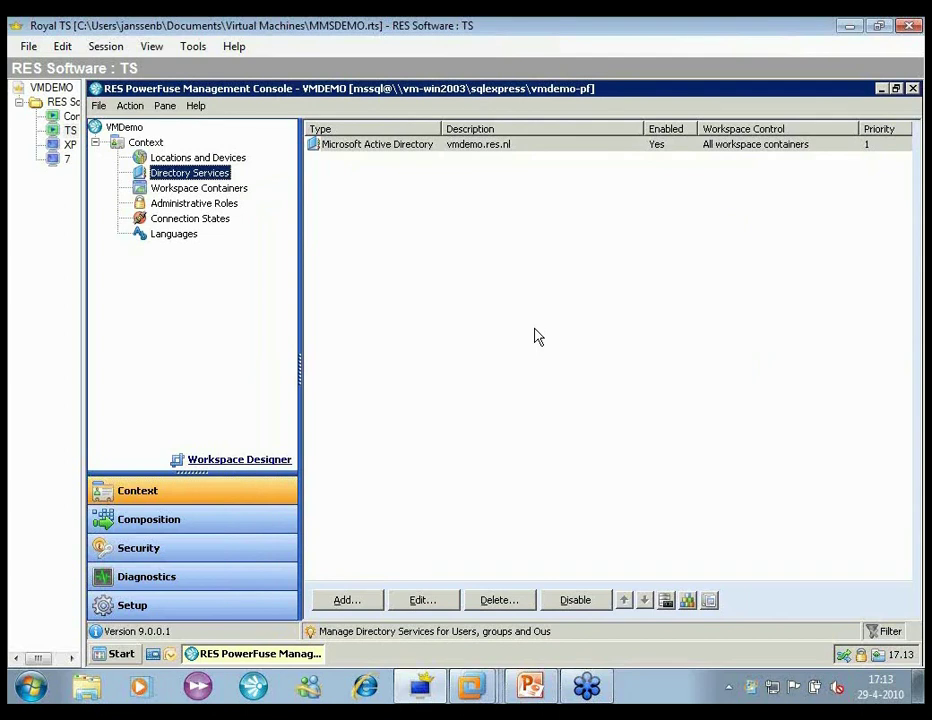
click(358, 598)
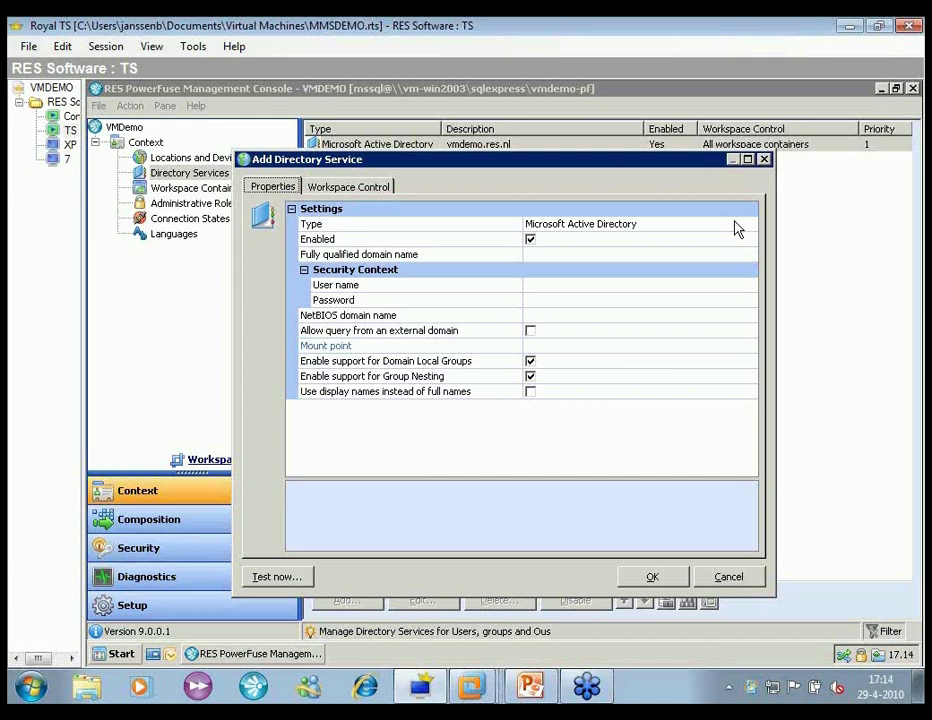
click(728, 230)
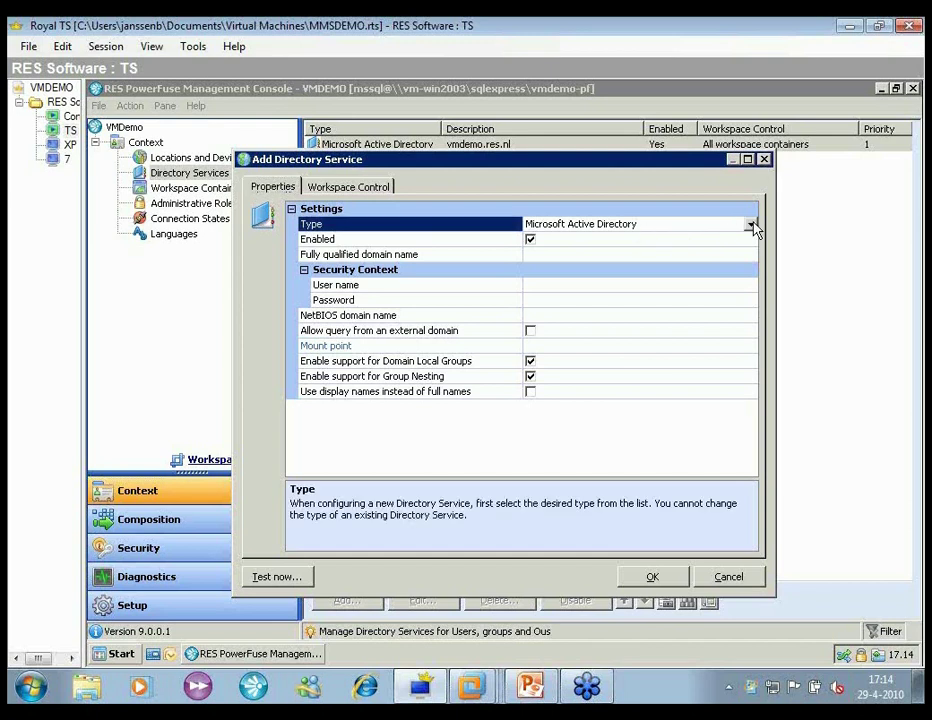
click(750, 225)
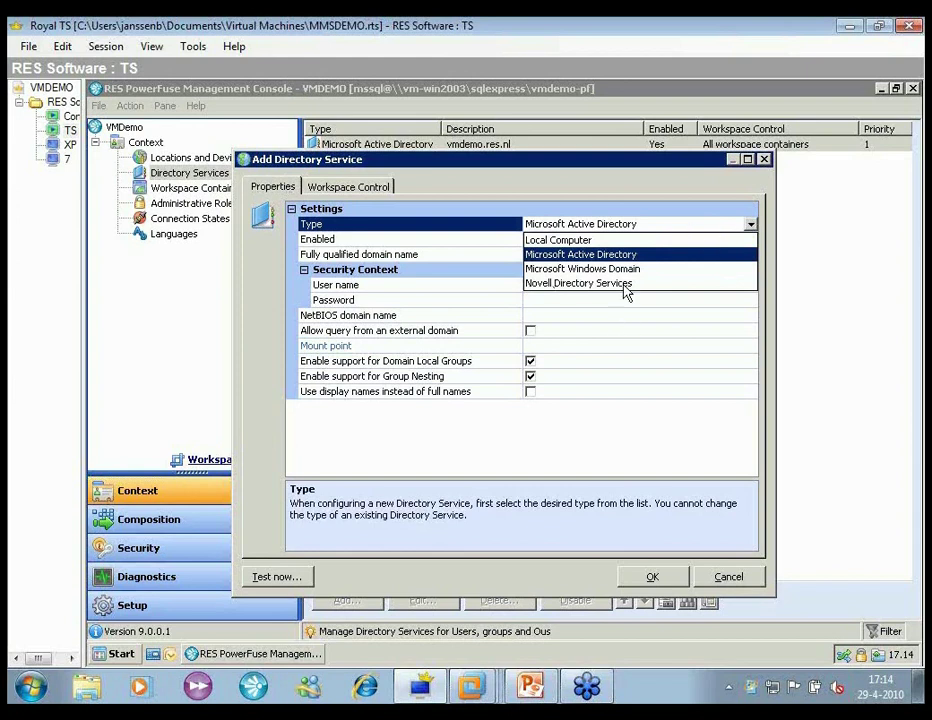
click(422, 318)
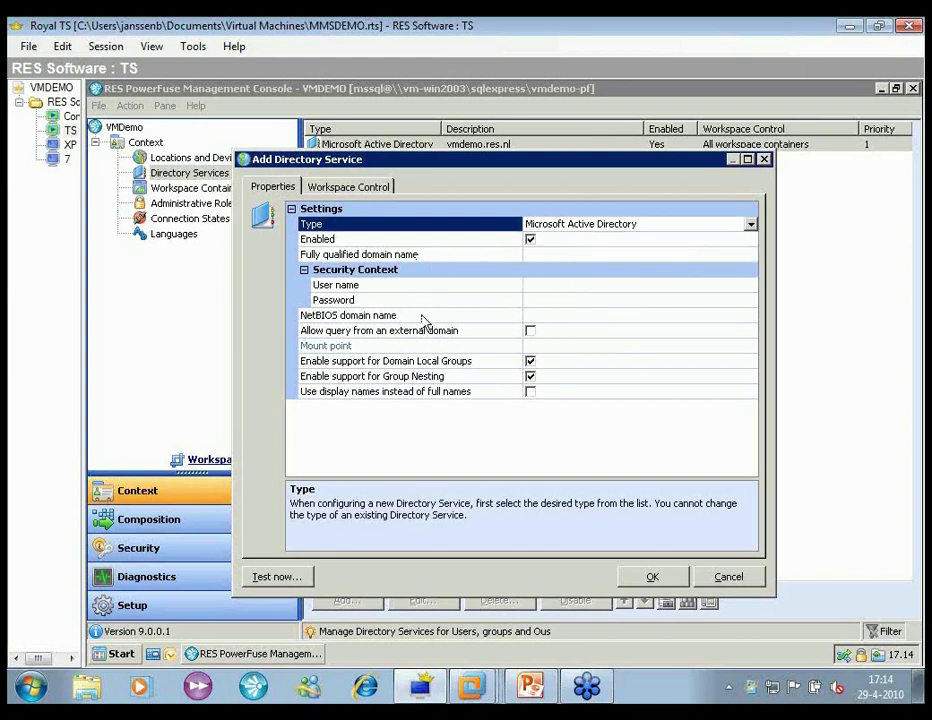
click(555, 283)
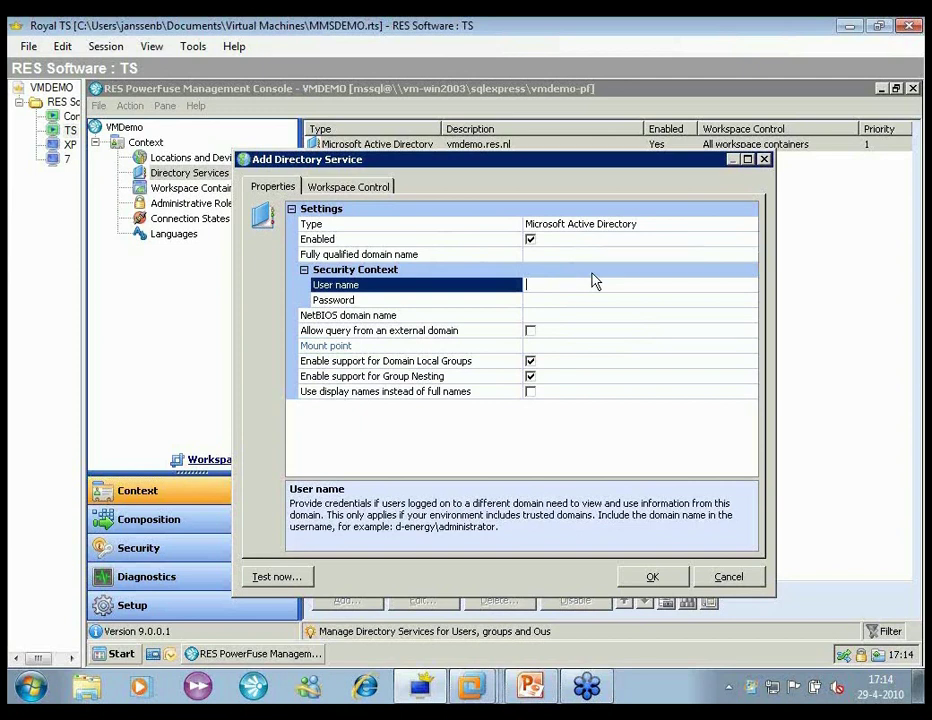
click(592, 345)
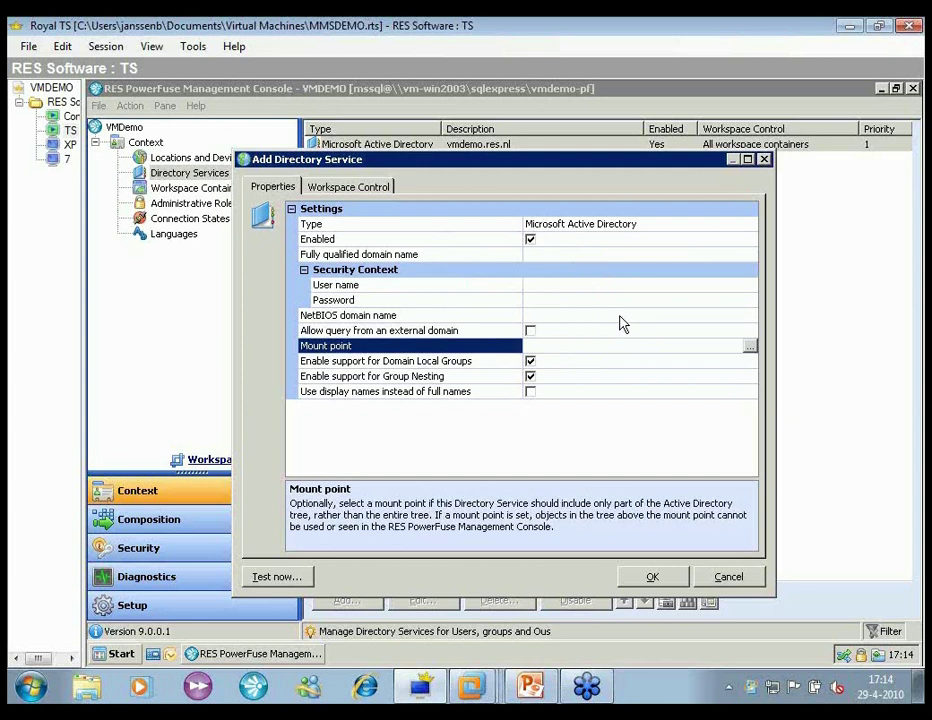
click(741, 577)
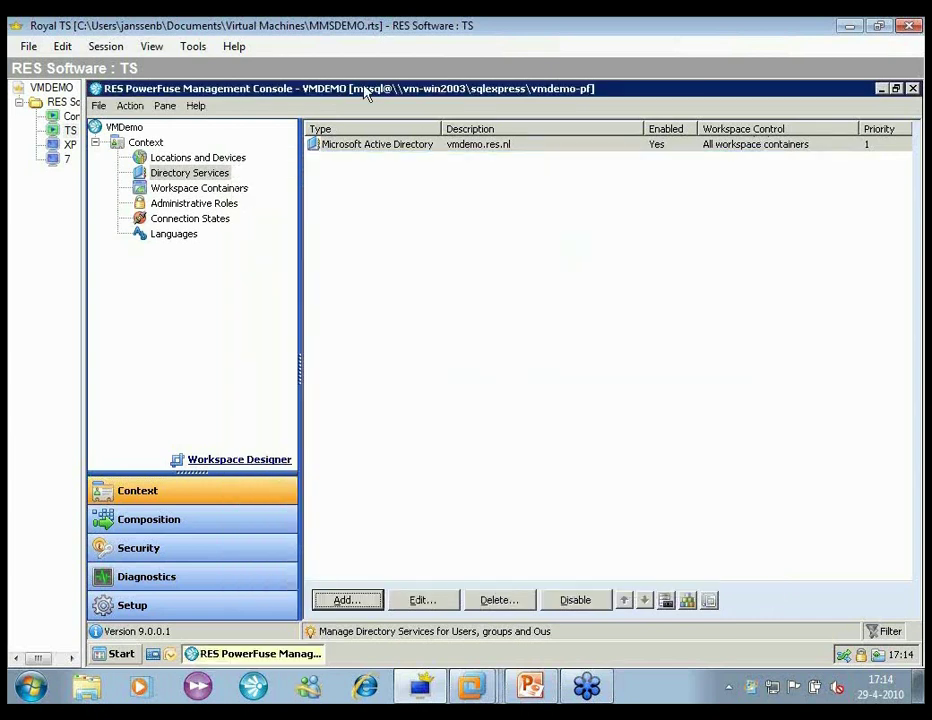
- Test the existing vmdemo.res.nl directory service by searching the Italy OU for users, groups and OUs, leaving its settings unchanged
double_click(443, 148)
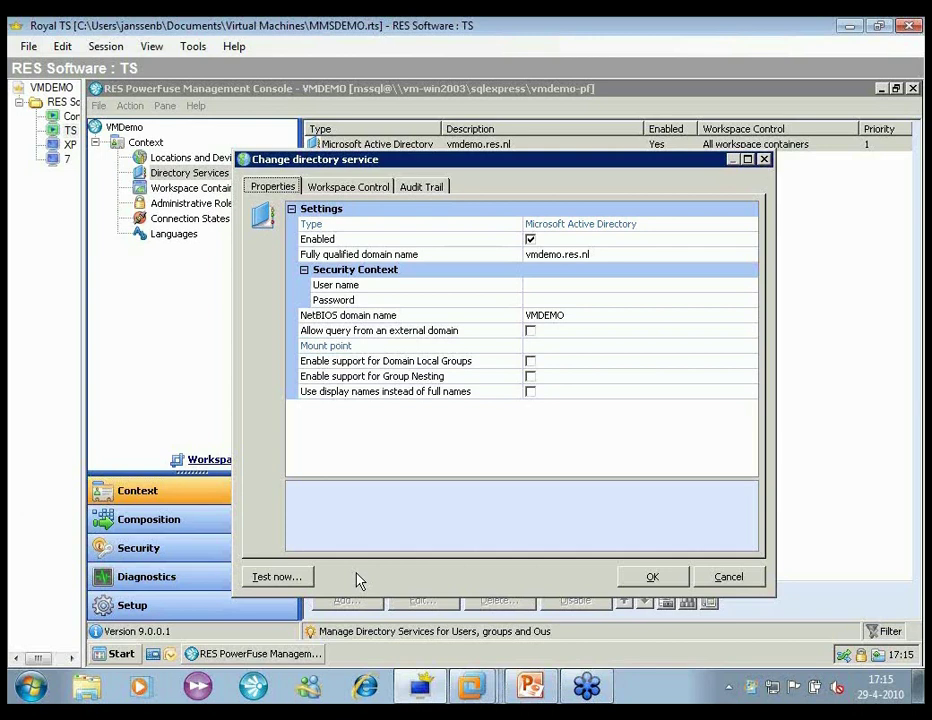
click(304, 577)
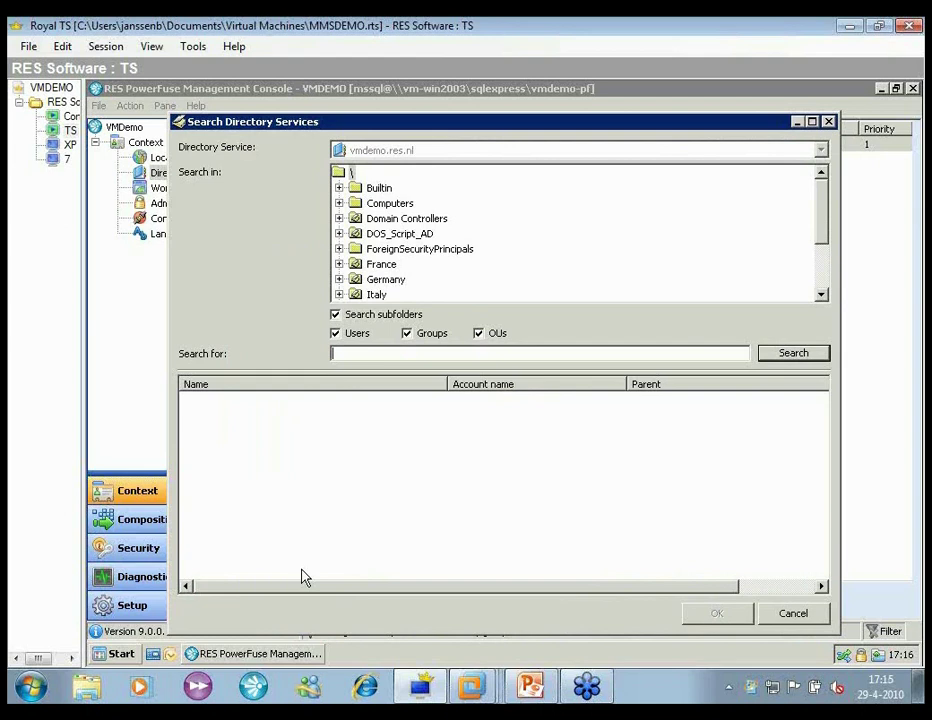
click(339, 294)
click(376, 280)
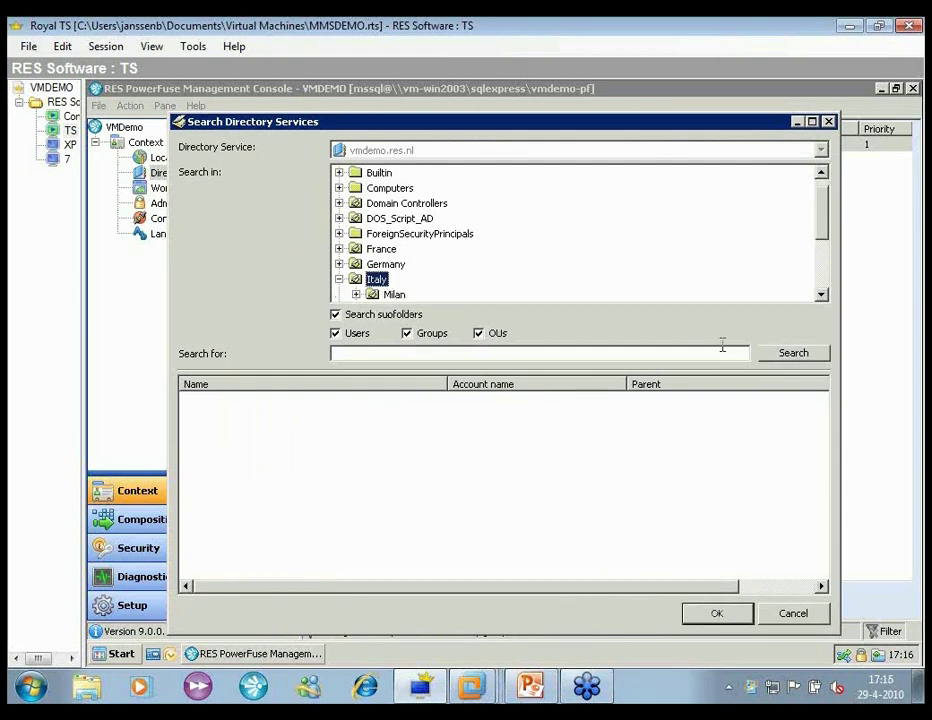
click(795, 354)
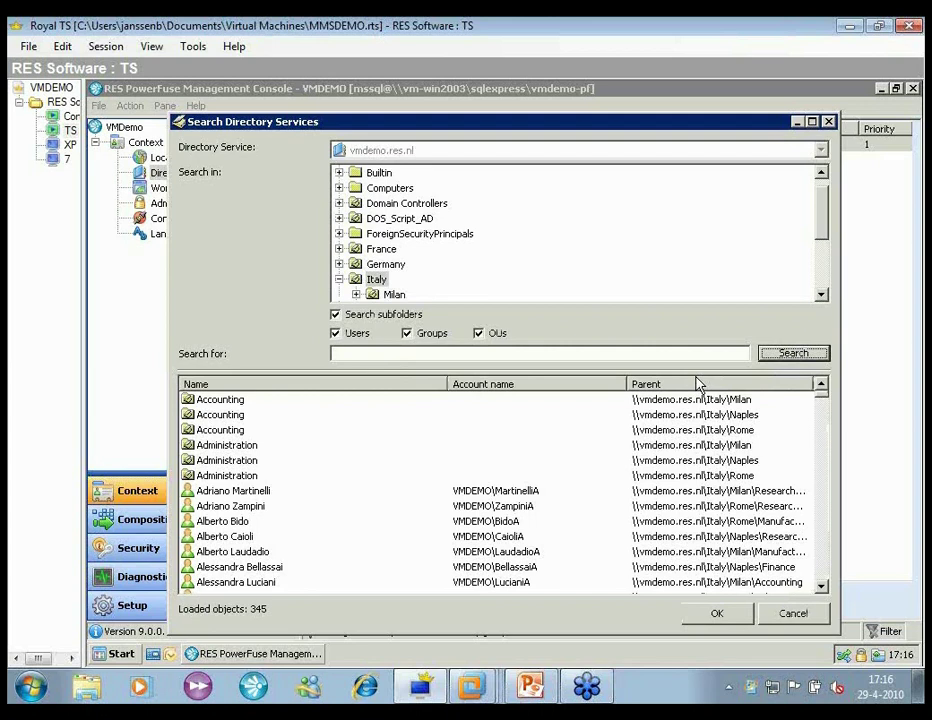
click(793, 613)
click(720, 576)
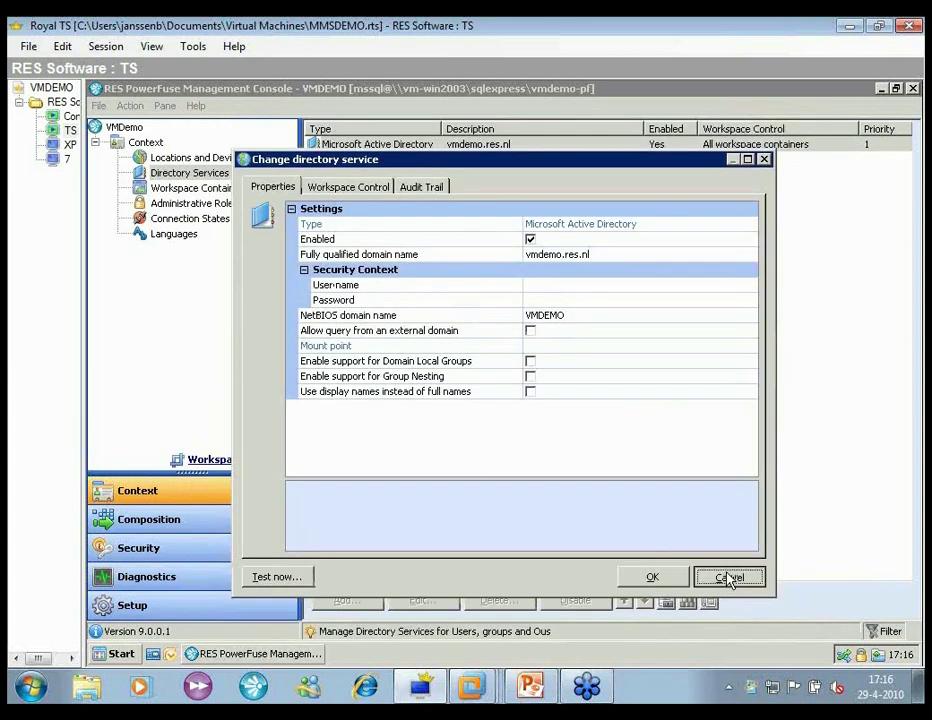
- Add a Microsoft Active Directory service for the vmdemo.res.nl domain with the Italy OU as its mount point
click(353, 606)
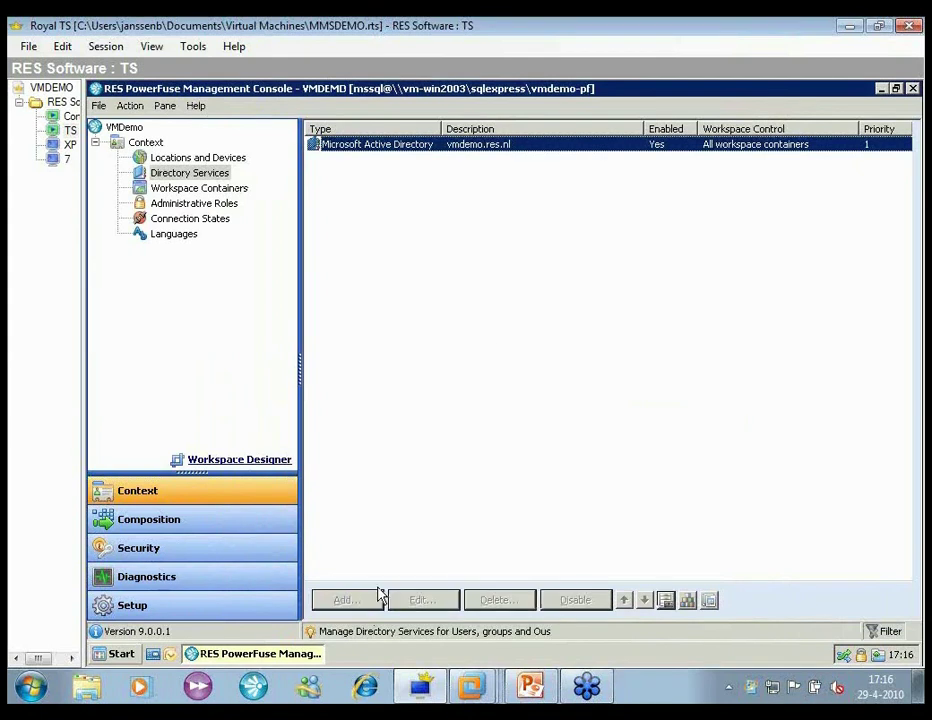
click(563, 257)
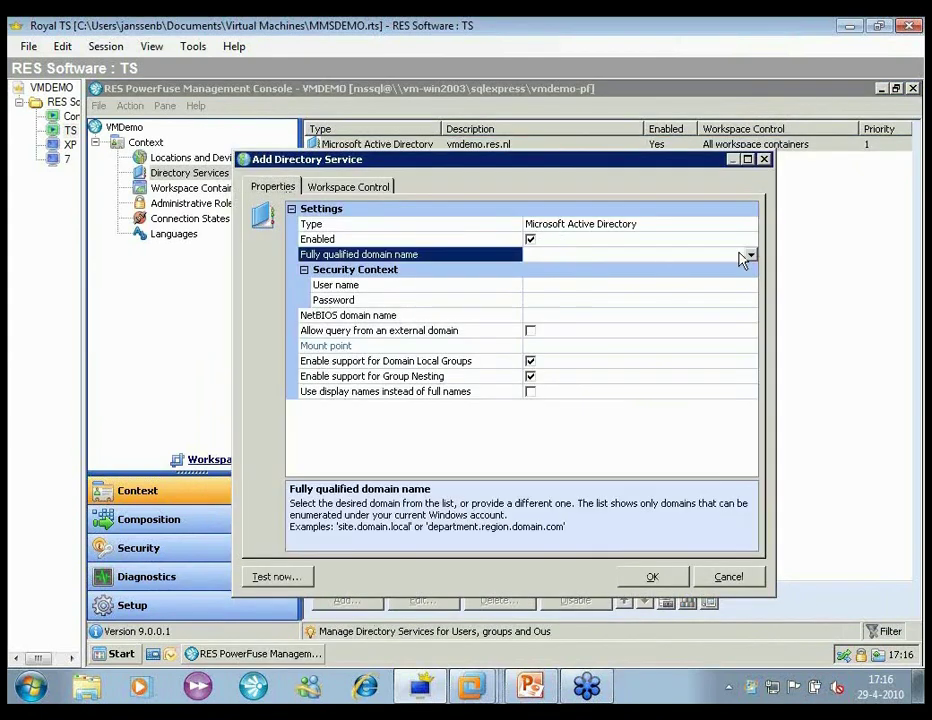
click(750, 255)
click(585, 268)
click(580, 346)
click(751, 348)
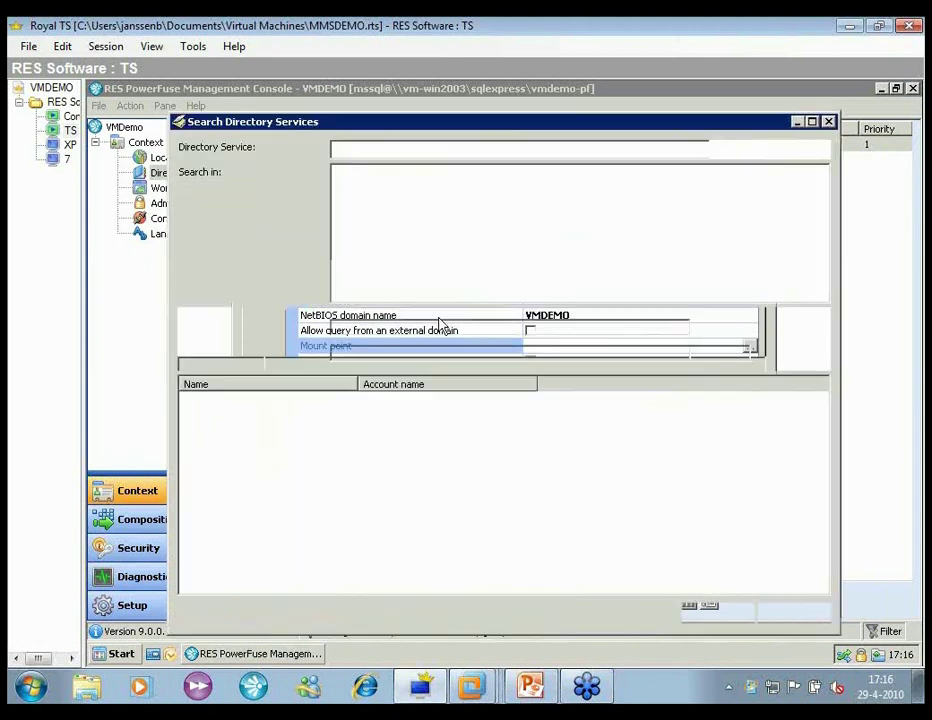
click(377, 295)
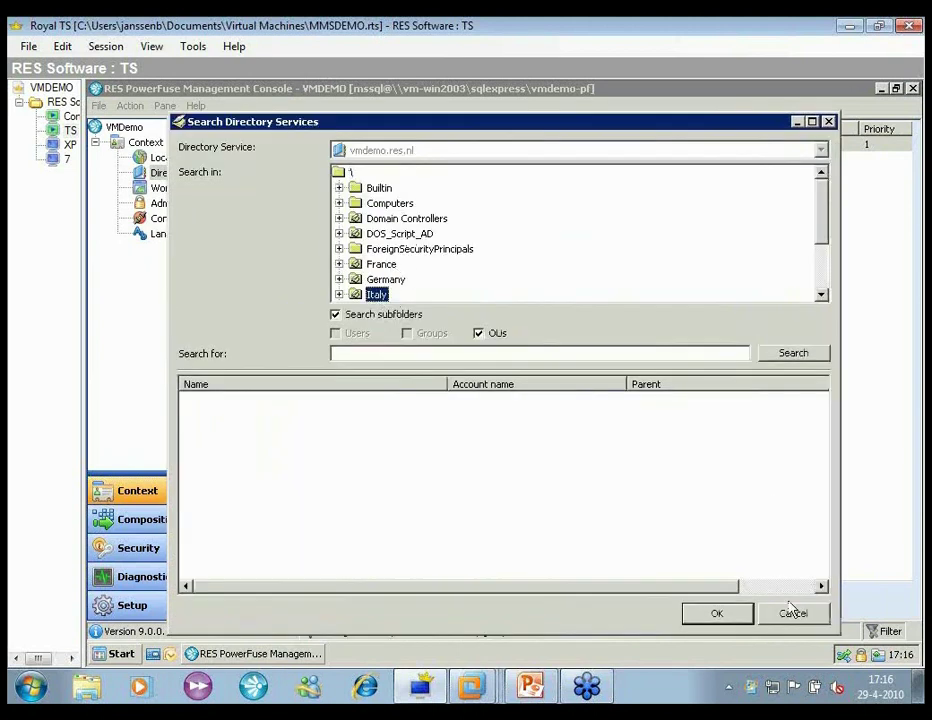
click(717, 613)
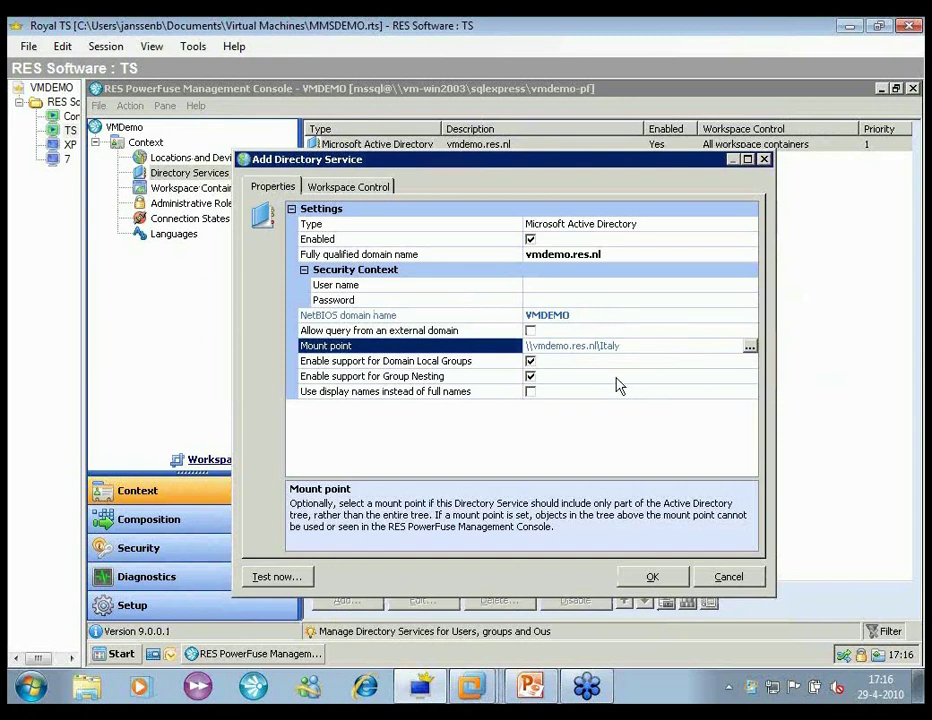
click(651, 577)
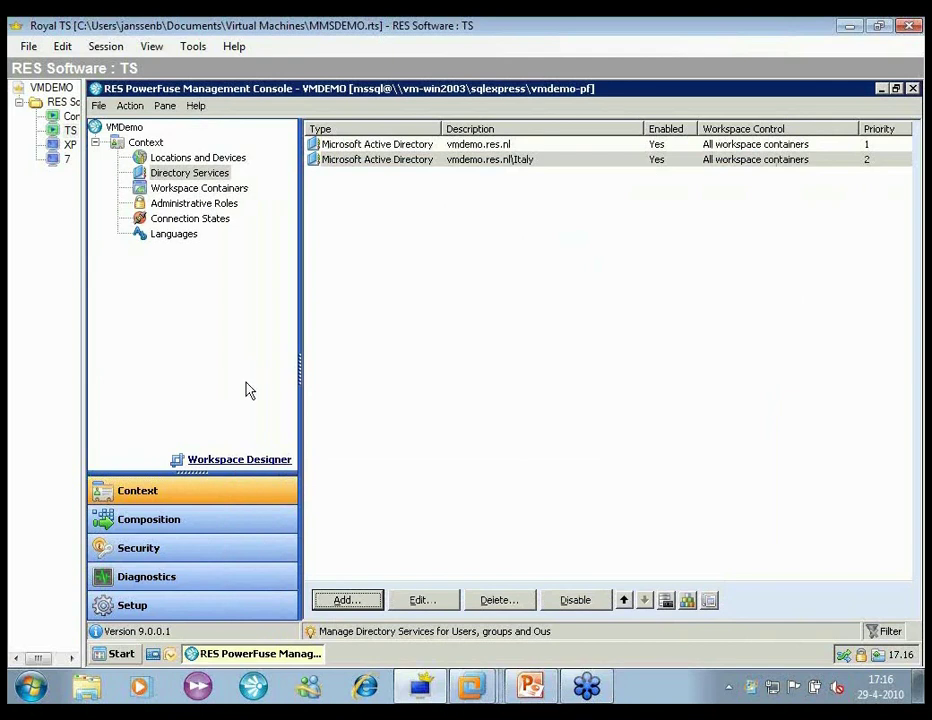
- Examine the Composition section's Applications settings: Managed Applications, User Installed Applications, File Types, E-Mail Templates and Data Sources
click(204, 524)
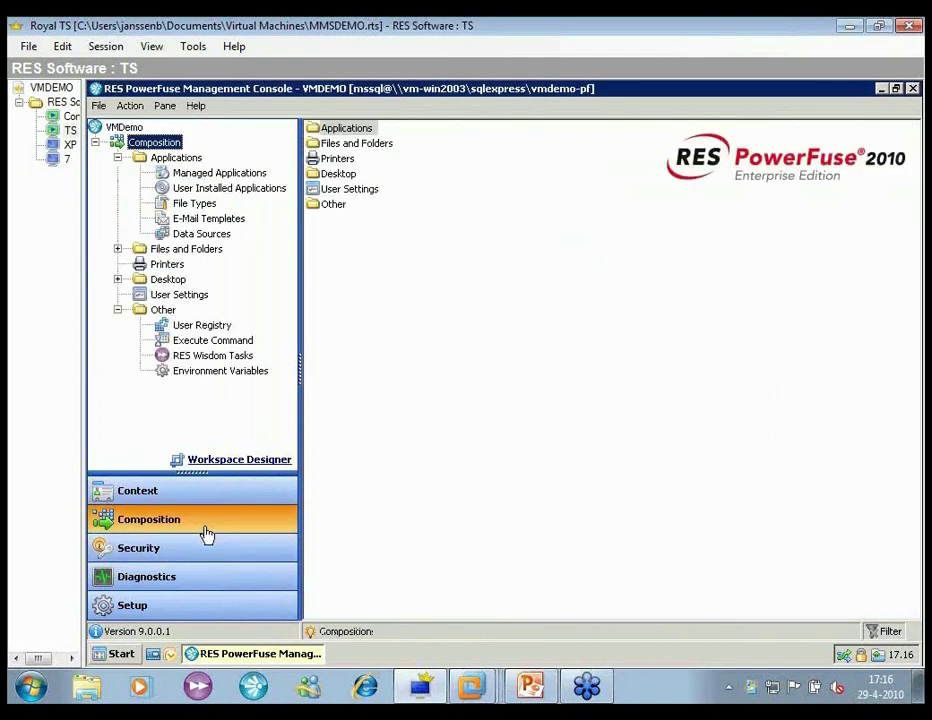
click(215, 178)
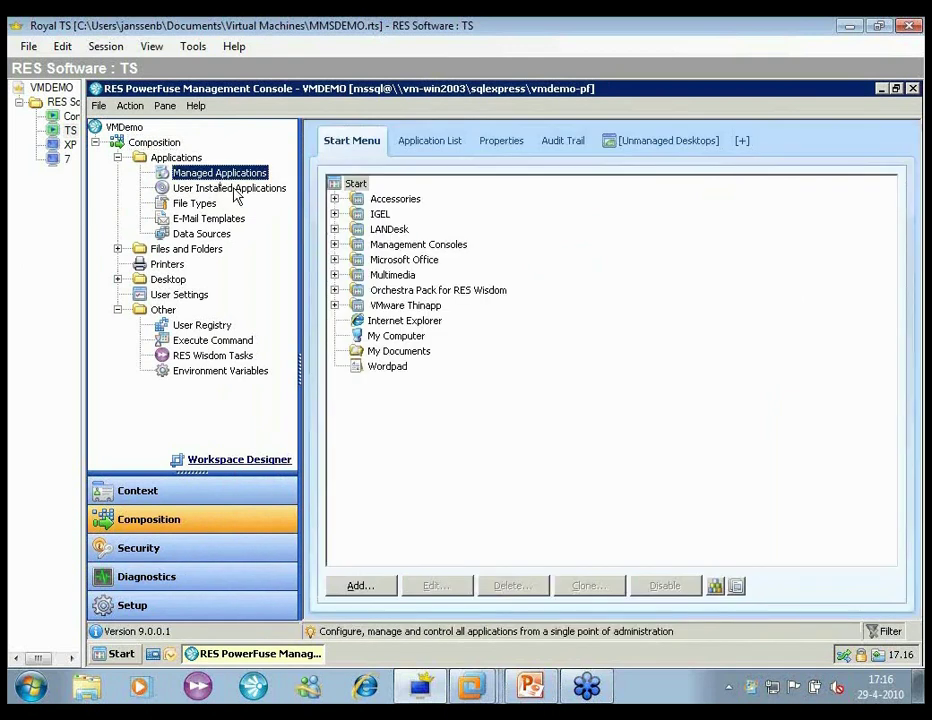
click(233, 190)
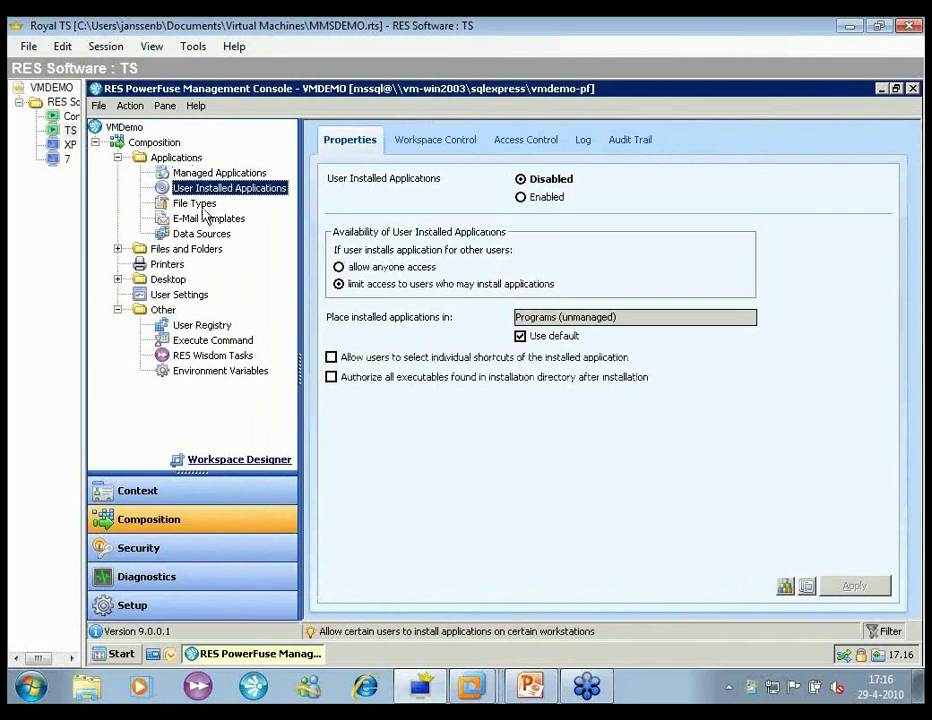
click(196, 204)
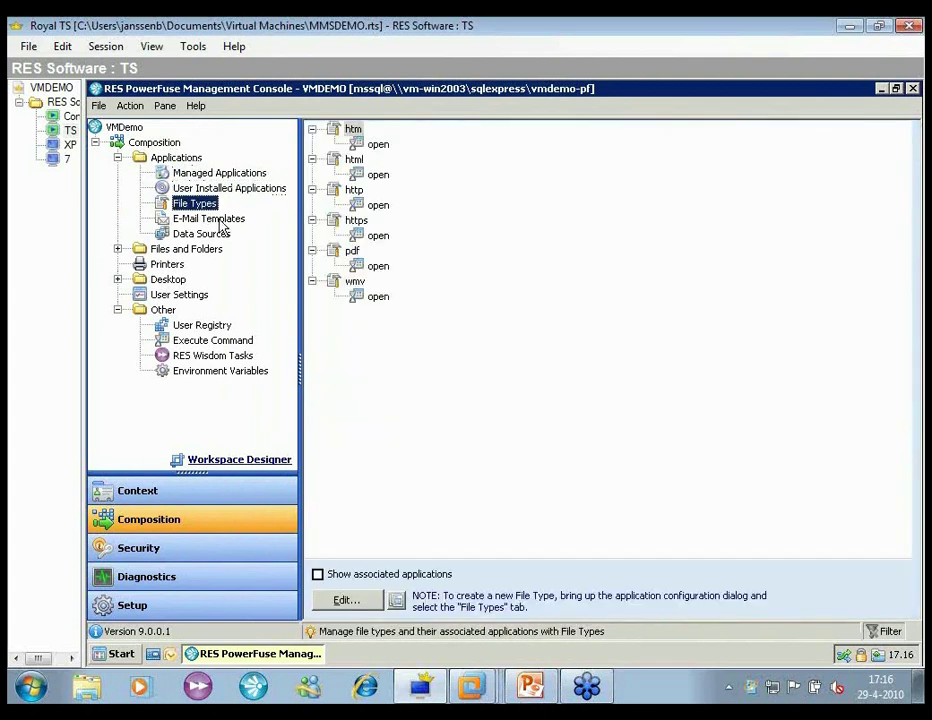
click(221, 222)
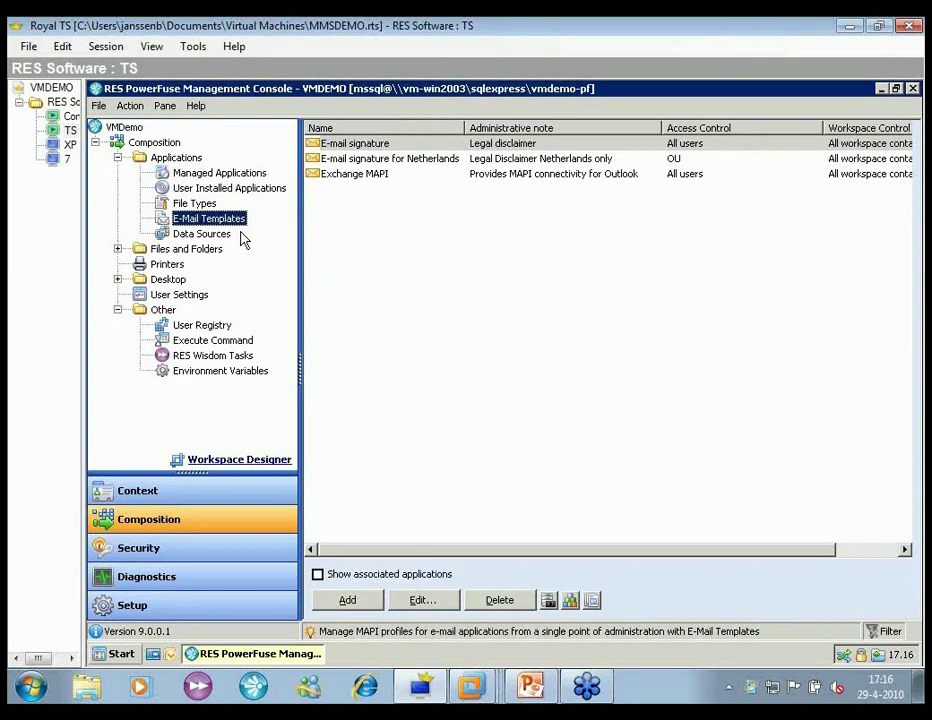
click(216, 234)
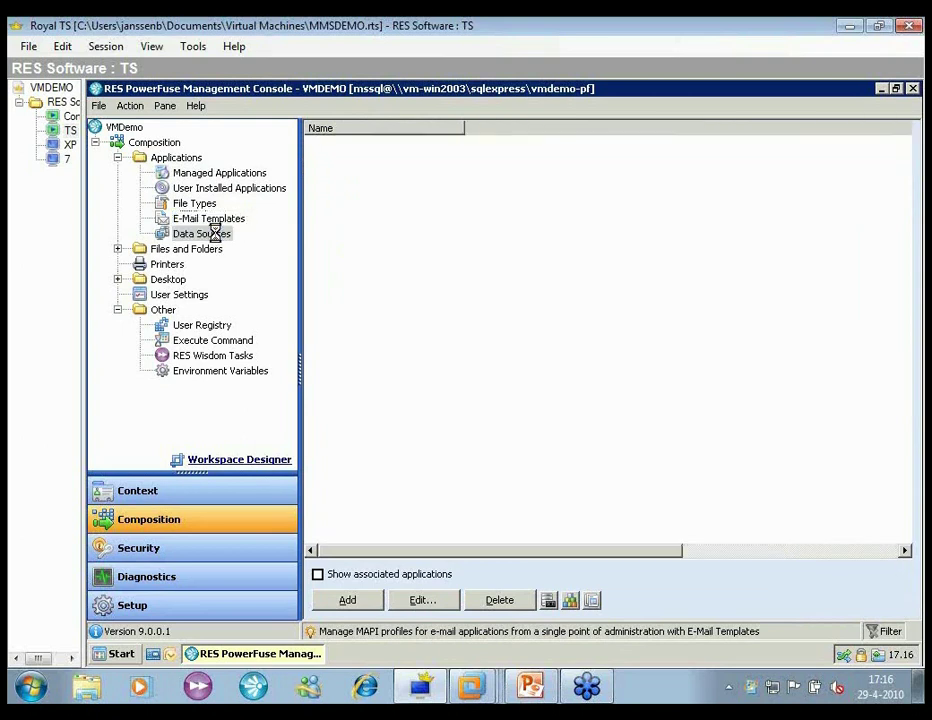
- Examine Drive and Port Mappings, the options for a new folder synchronization and the Printers settings, without saving anything
click(117, 250)
click(241, 266)
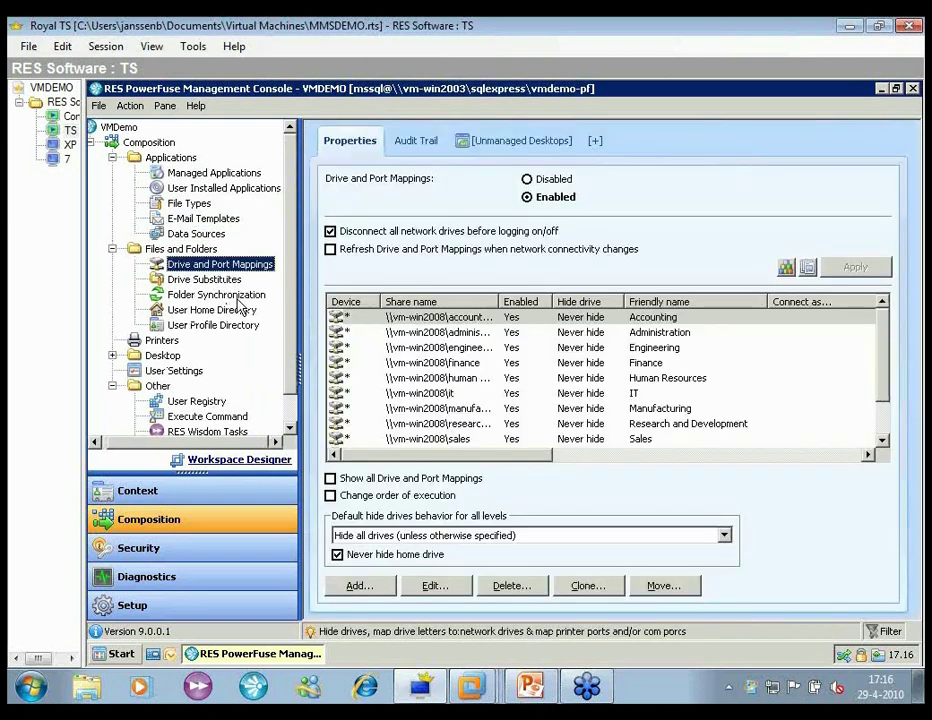
click(240, 294)
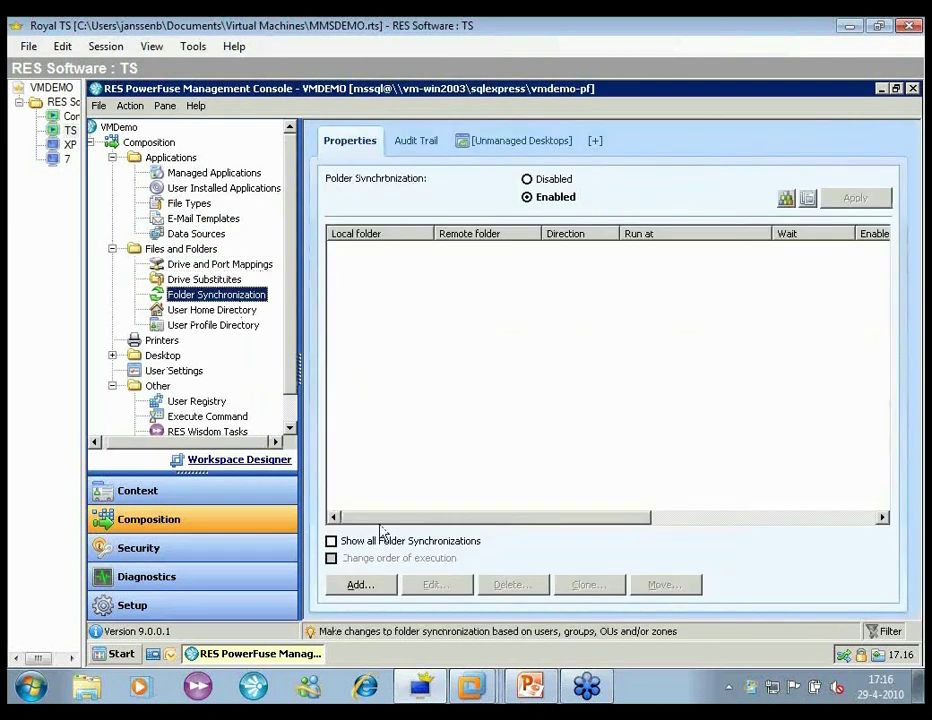
click(362, 584)
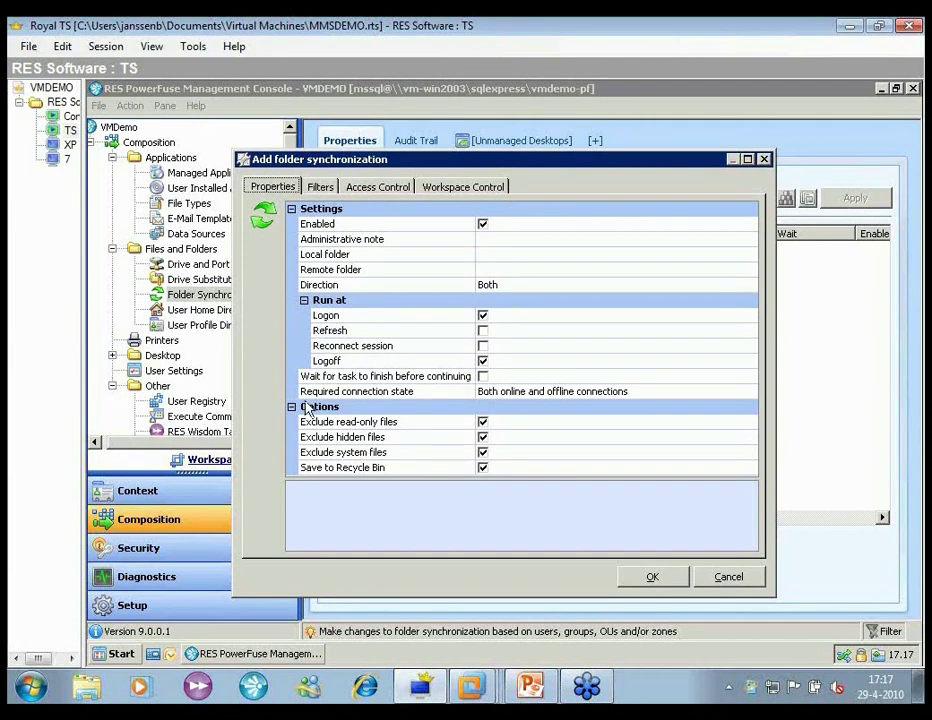
click(748, 580)
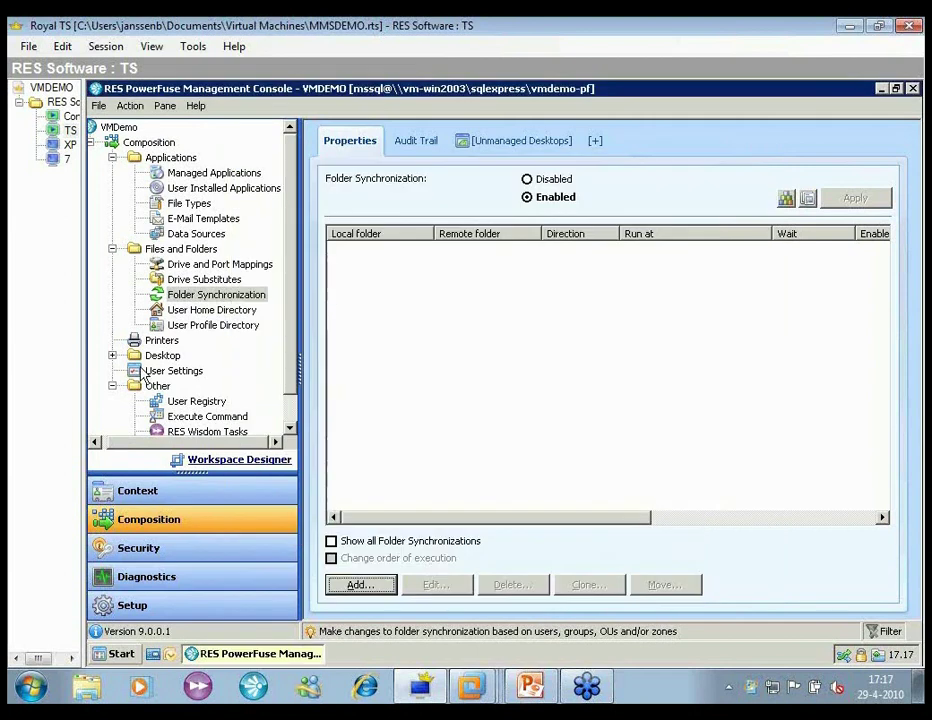
click(150, 340)
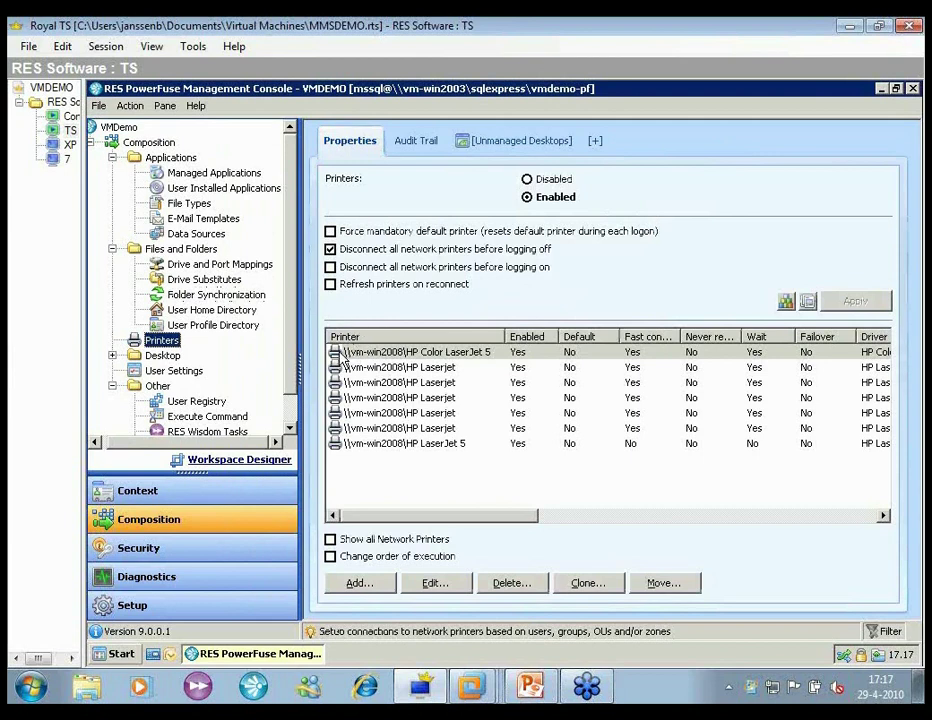
- Try to disable Folder Synchronization for the Workstations container, discarding the change when switching to the desktop's Lockdown and Behavior settings
click(218, 296)
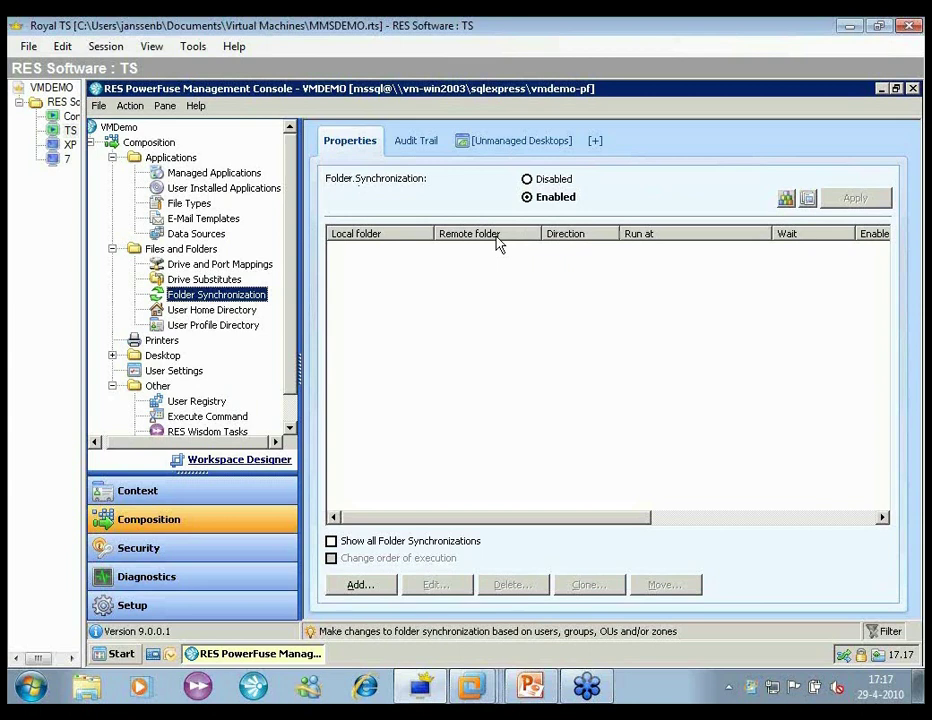
click(596, 150)
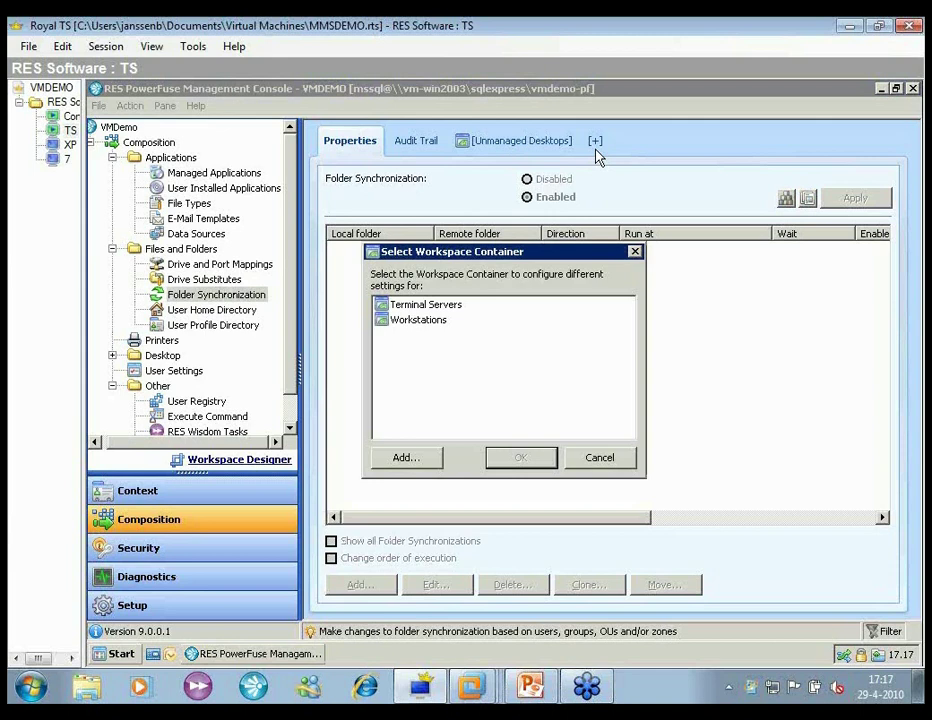
click(402, 322)
click(532, 464)
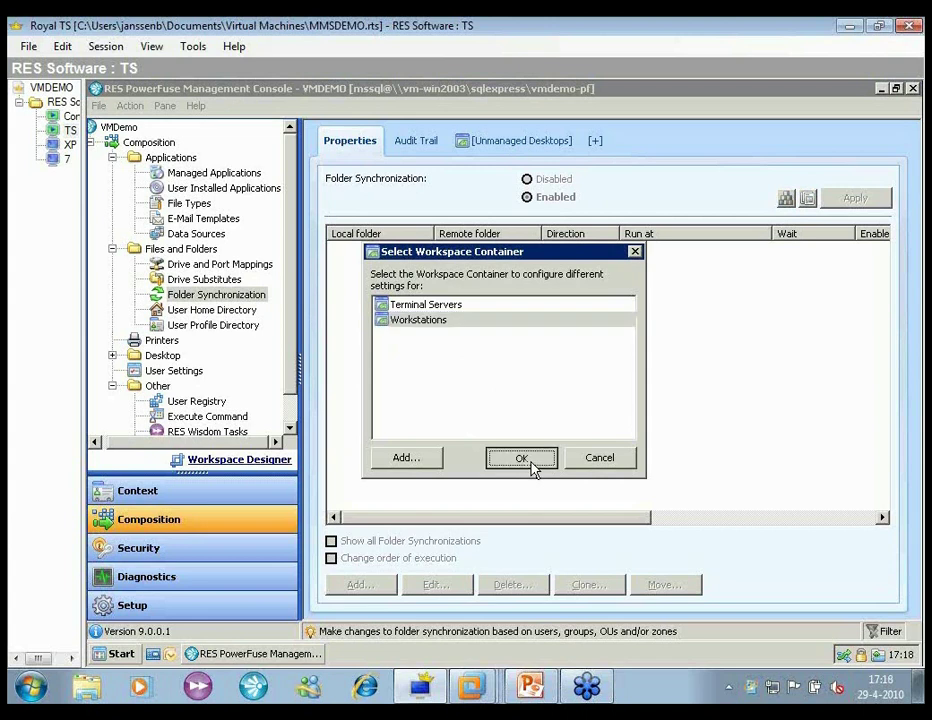
click(527, 180)
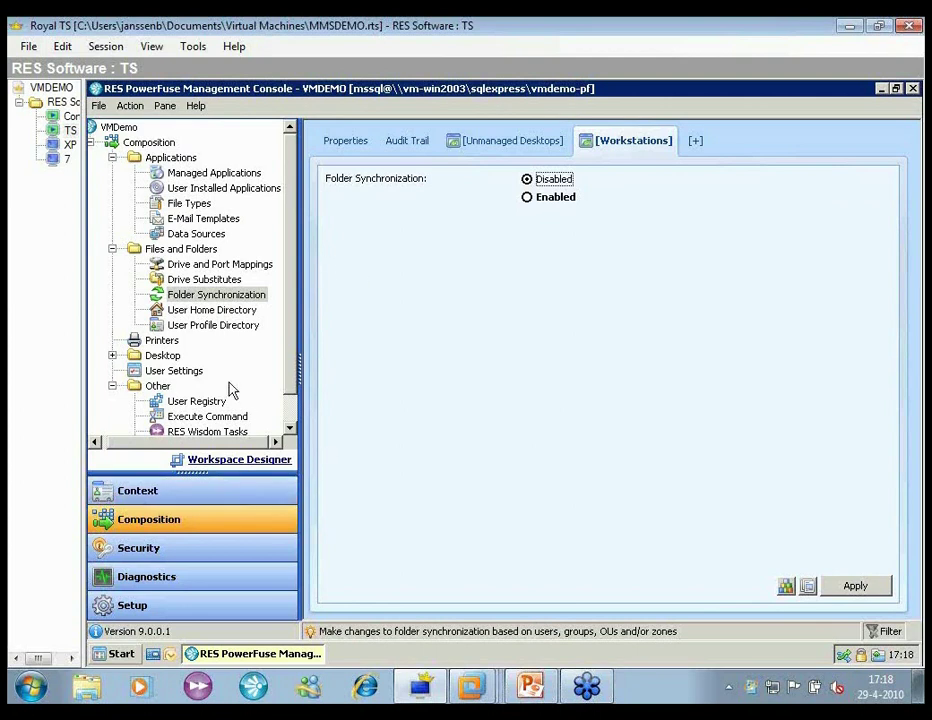
click(112, 355)
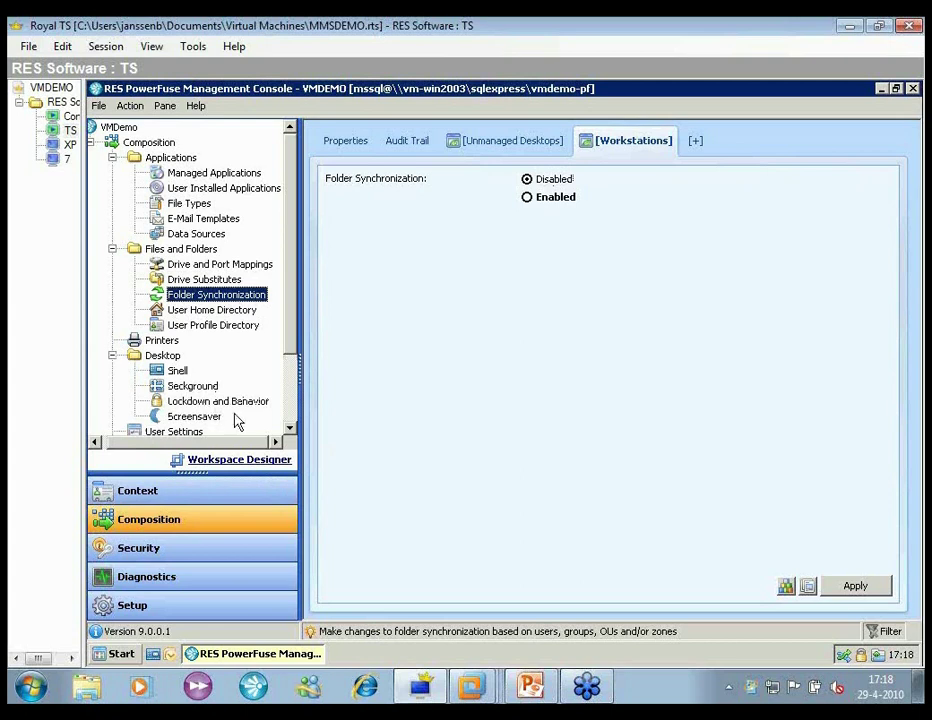
click(195, 401)
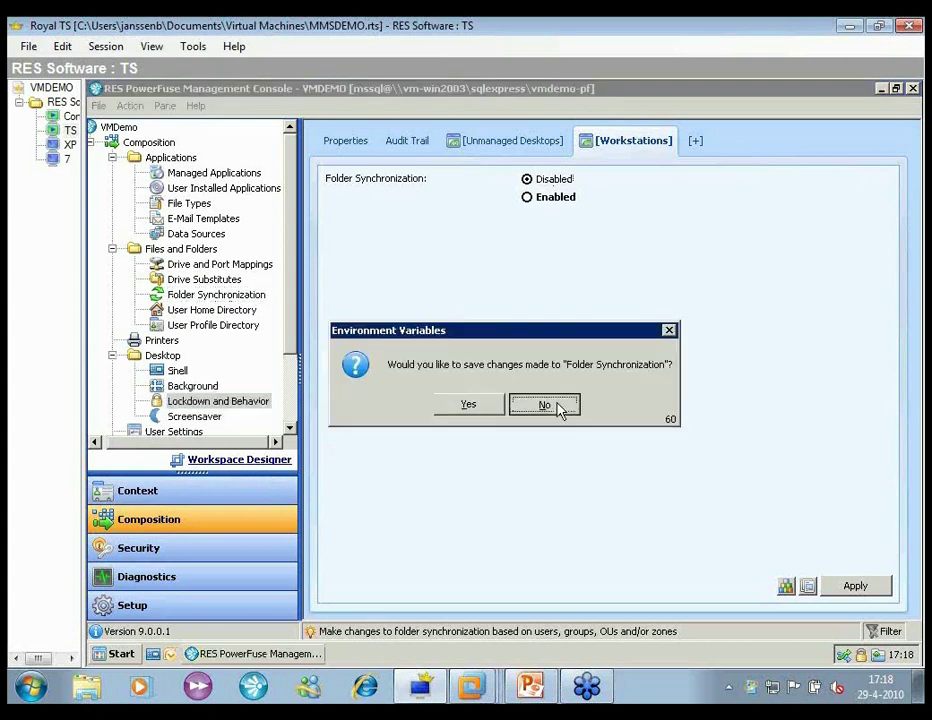
click(556, 408)
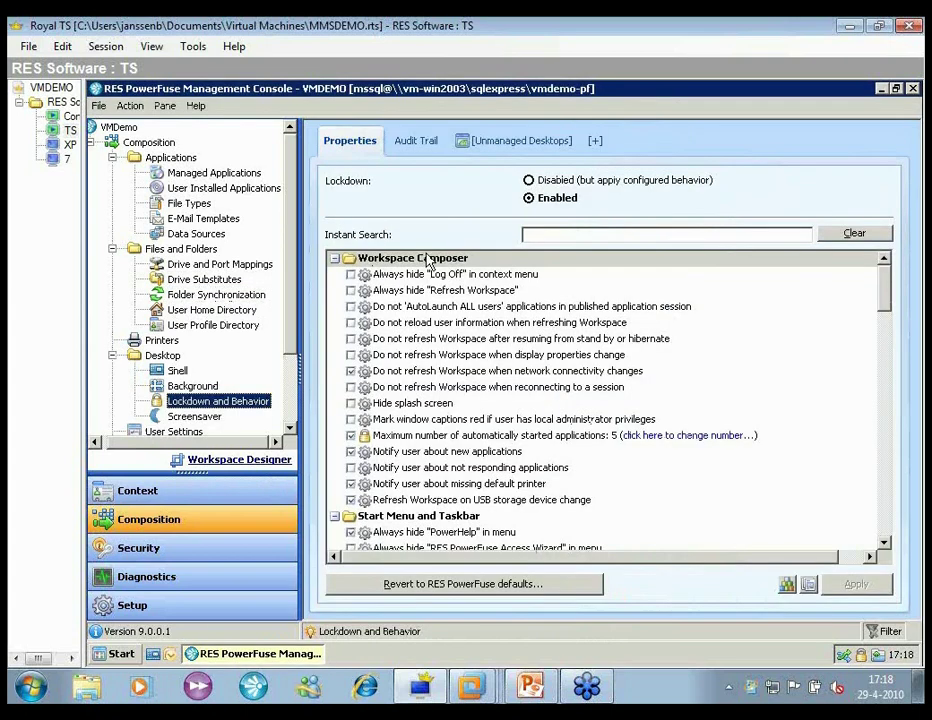
- Try hiding the clock in Lockdown and Behavior for the Terminal Servers container, searching for "lock", and discard the change when opening User Registry
click(595, 141)
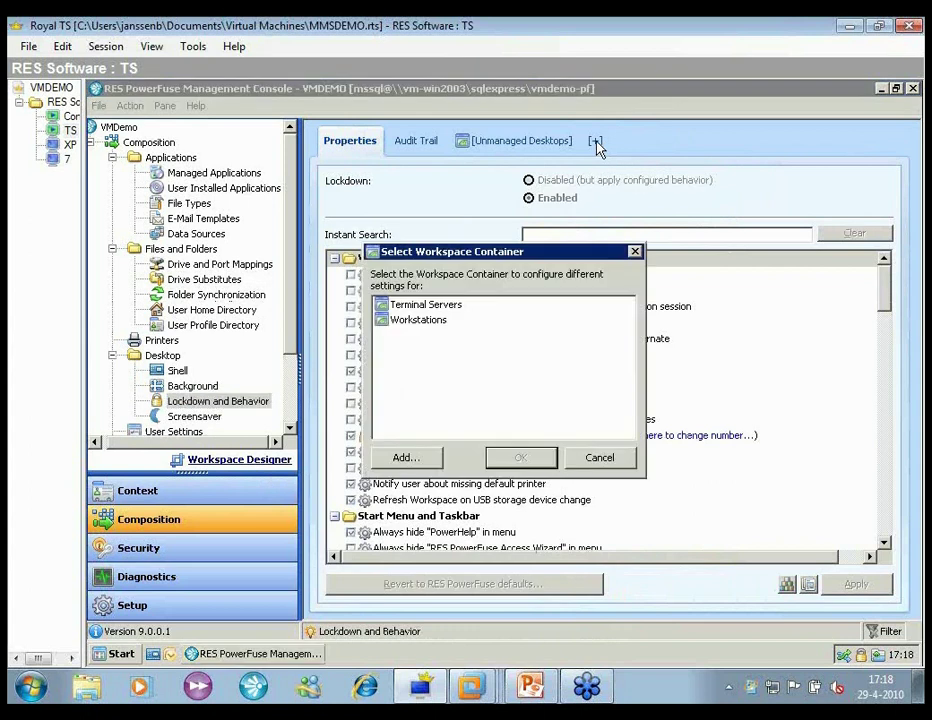
click(455, 305)
click(541, 461)
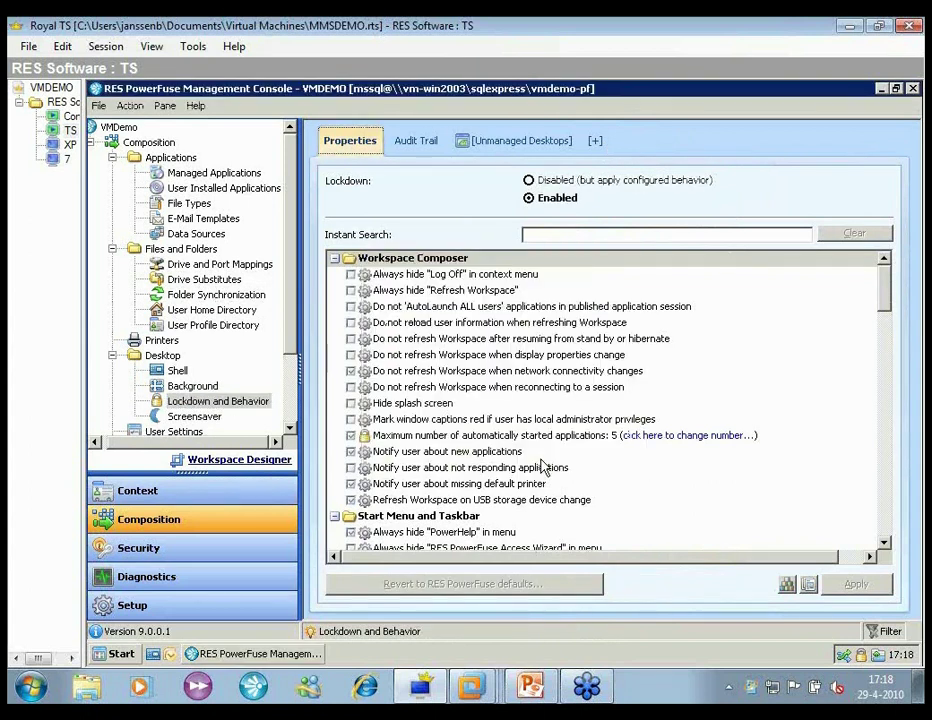
click(588, 235)
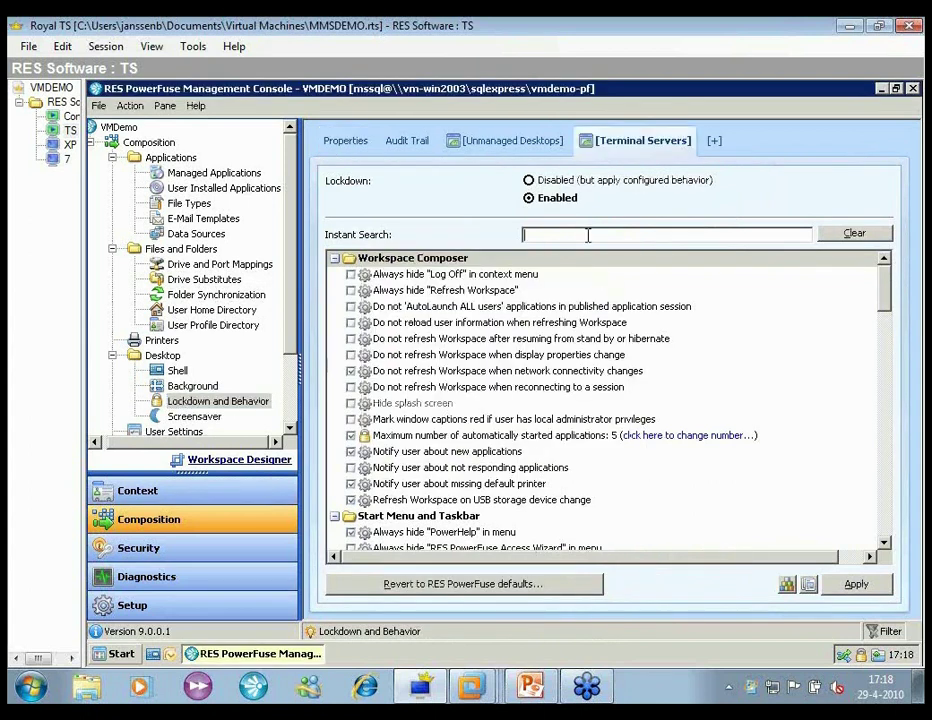
text(lo)
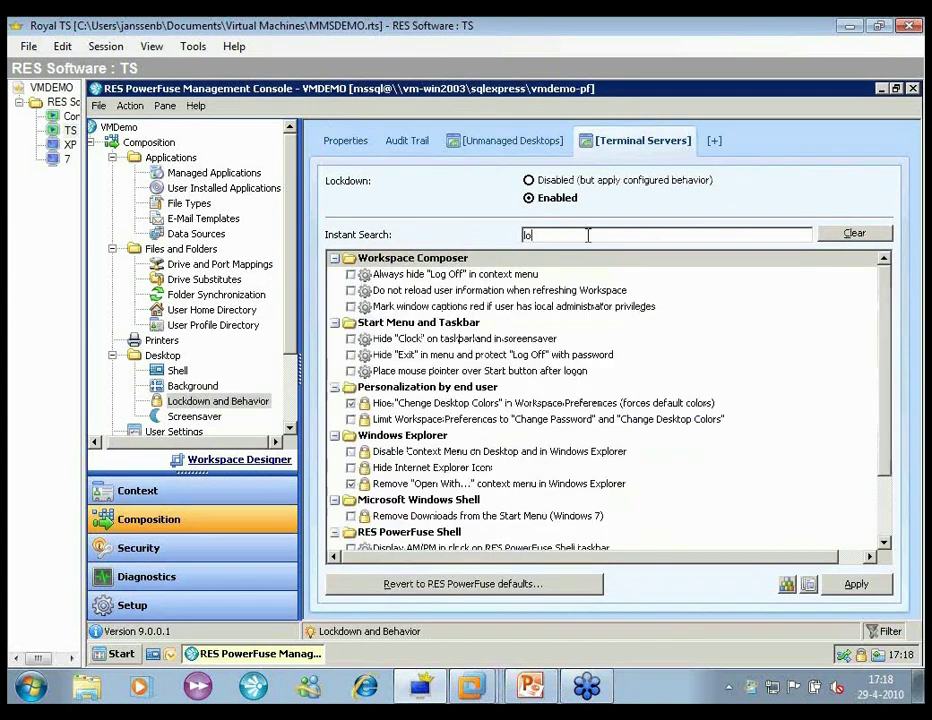
text(ck)
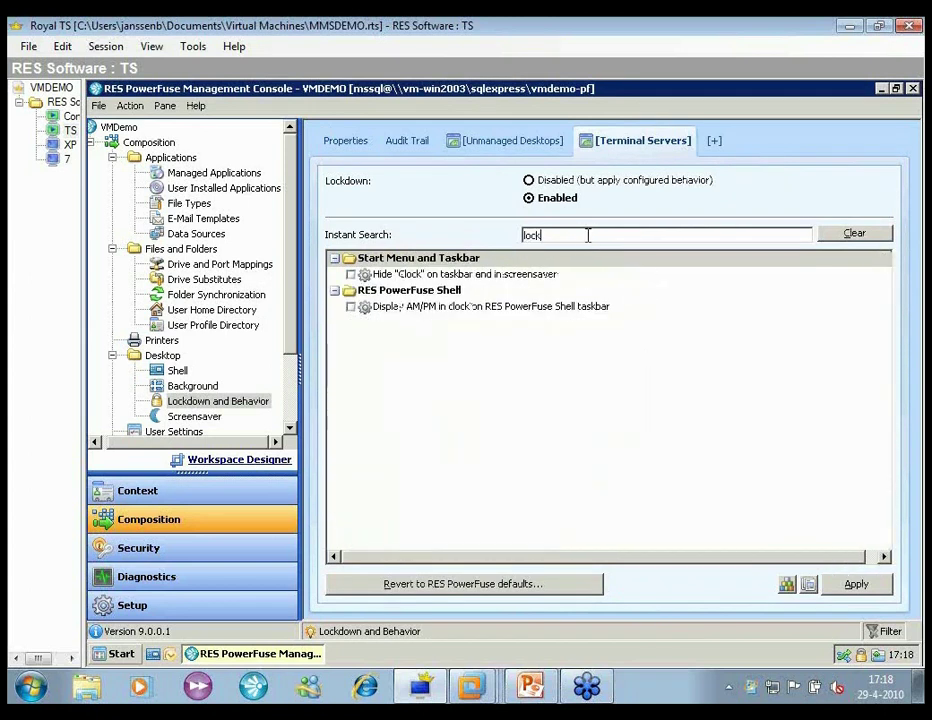
click(354, 274)
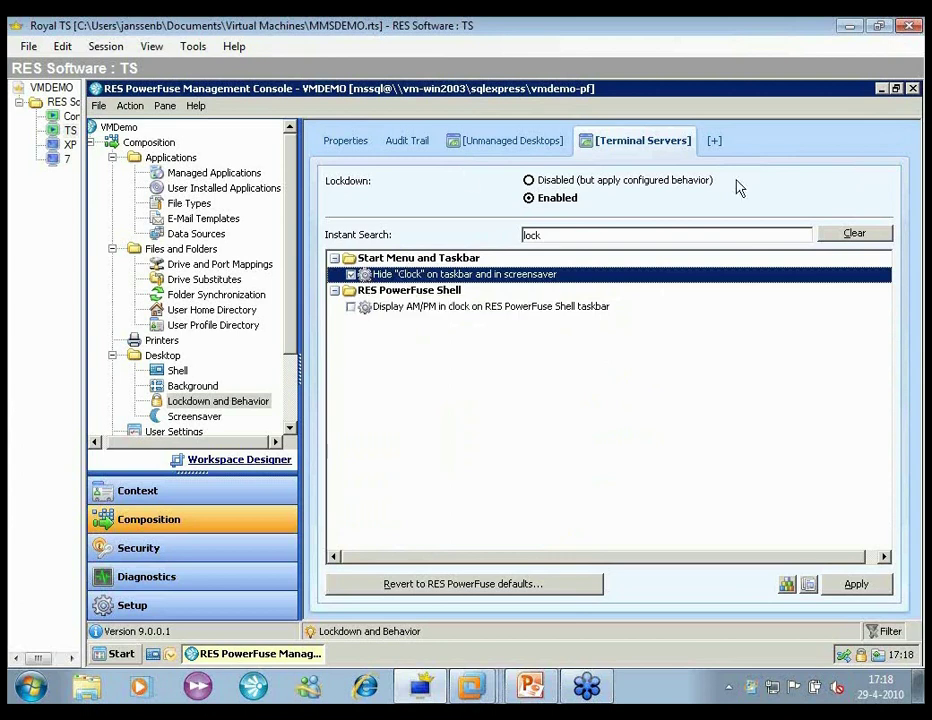
click(869, 235)
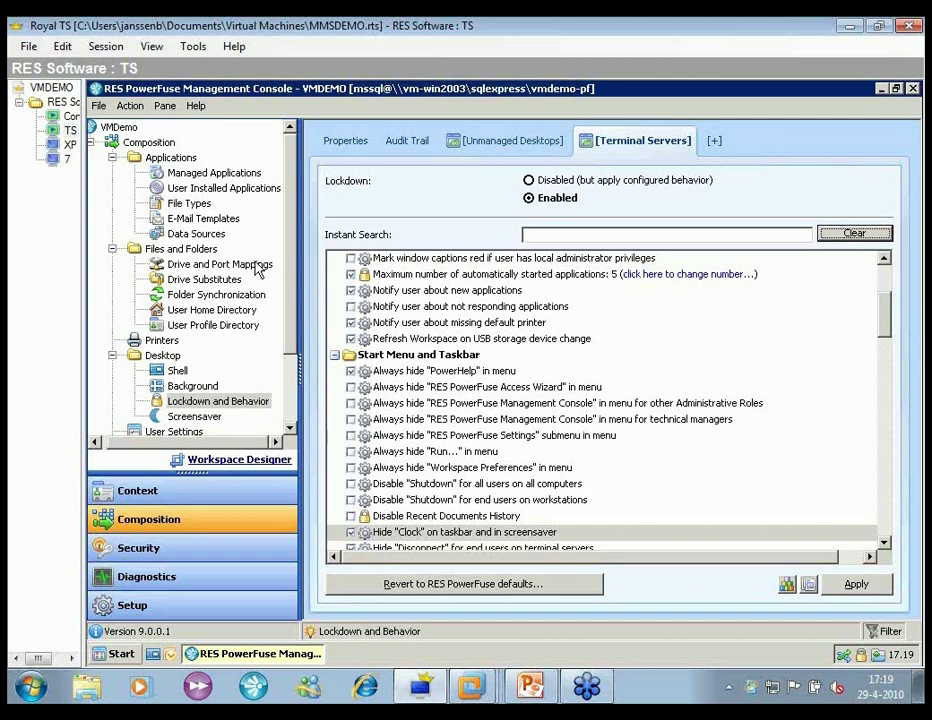
scroll(300, 400, down, 2)
scroll(302, 400, down, 1)
click(197, 371)
click(543, 405)
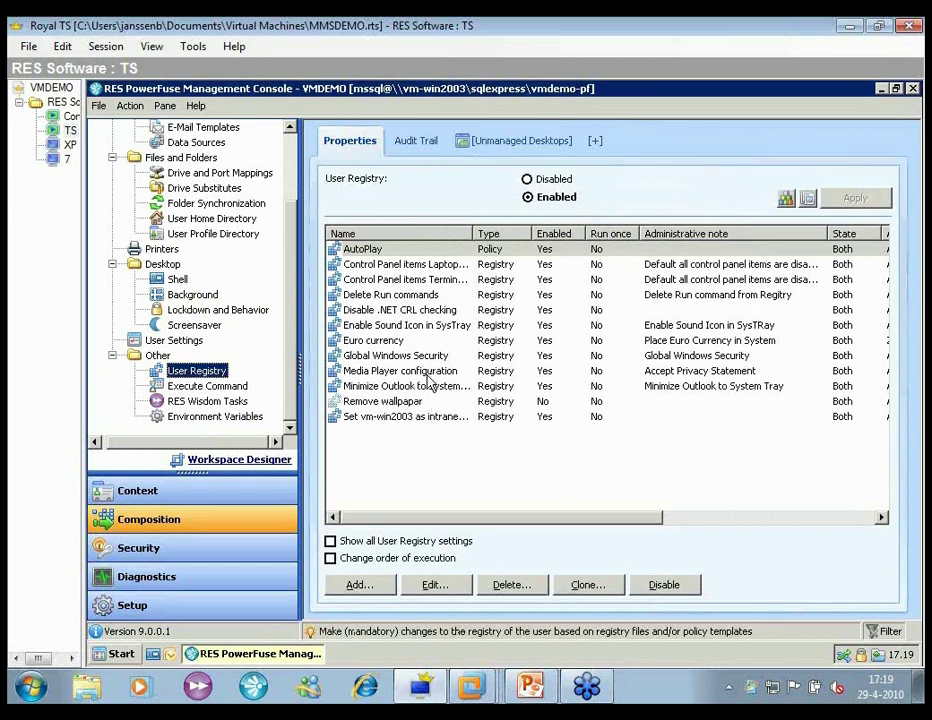
- Examine the applications to which the Enable Sound Icon in SysTray registry setting can be moved, without moving it
click(434, 324)
right_click(437, 323)
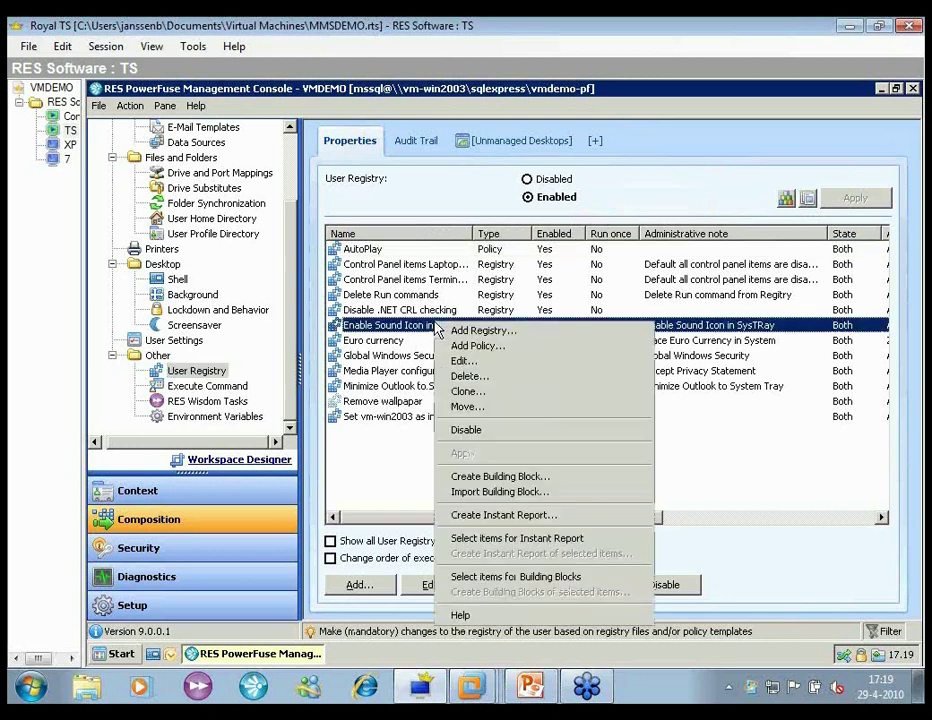
click(527, 413)
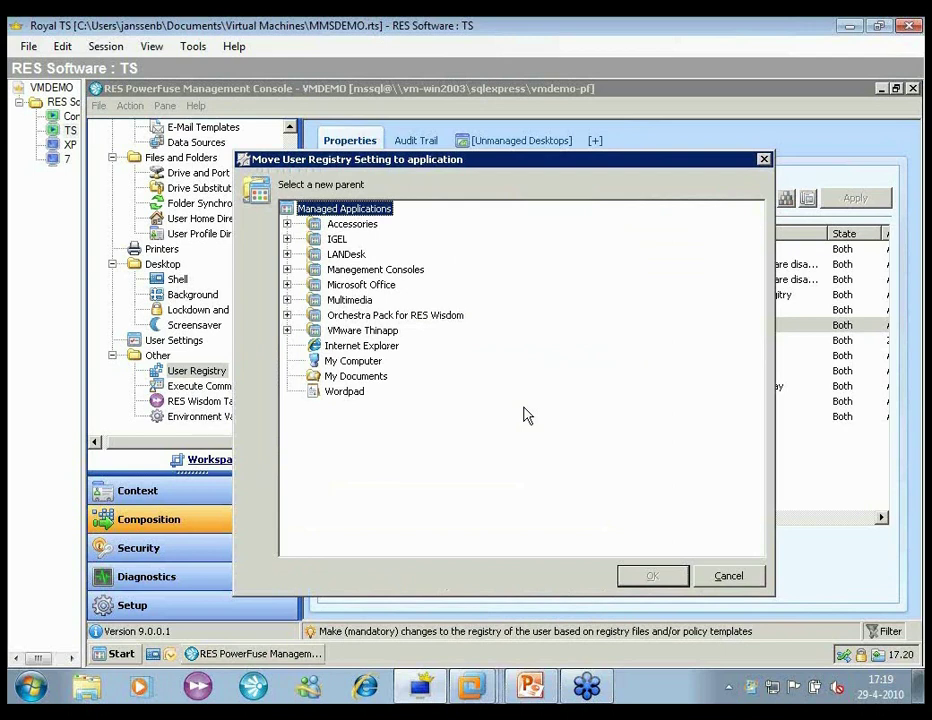
click(729, 576)
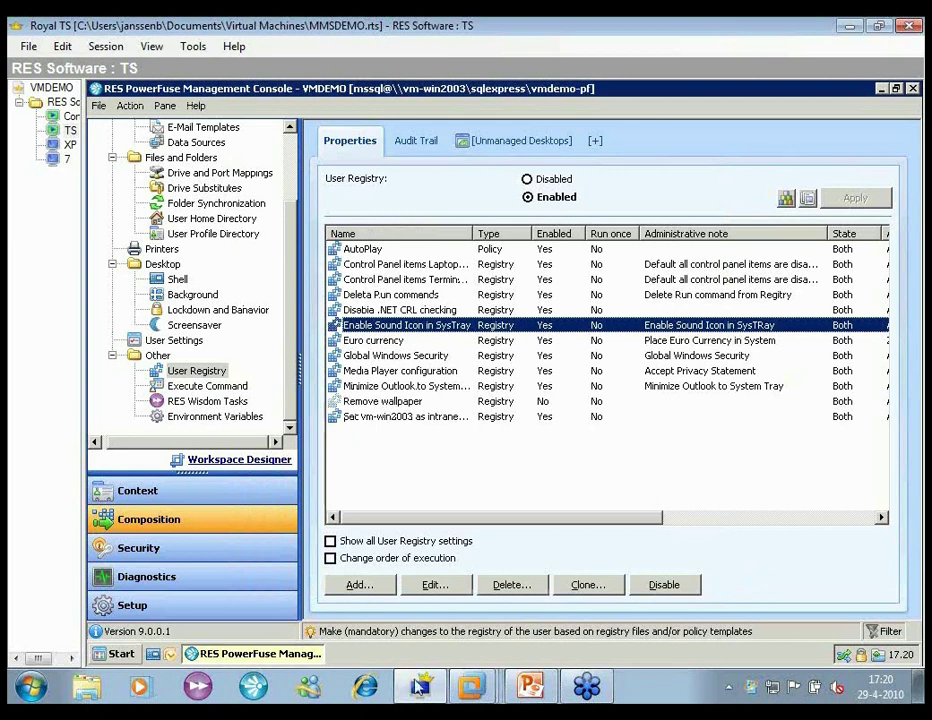
- Set the Workspace Analysis in Diagnostics to the vmdemo.res.nl\Italy directory service and the \Rome\Accounting search location
click(258, 580)
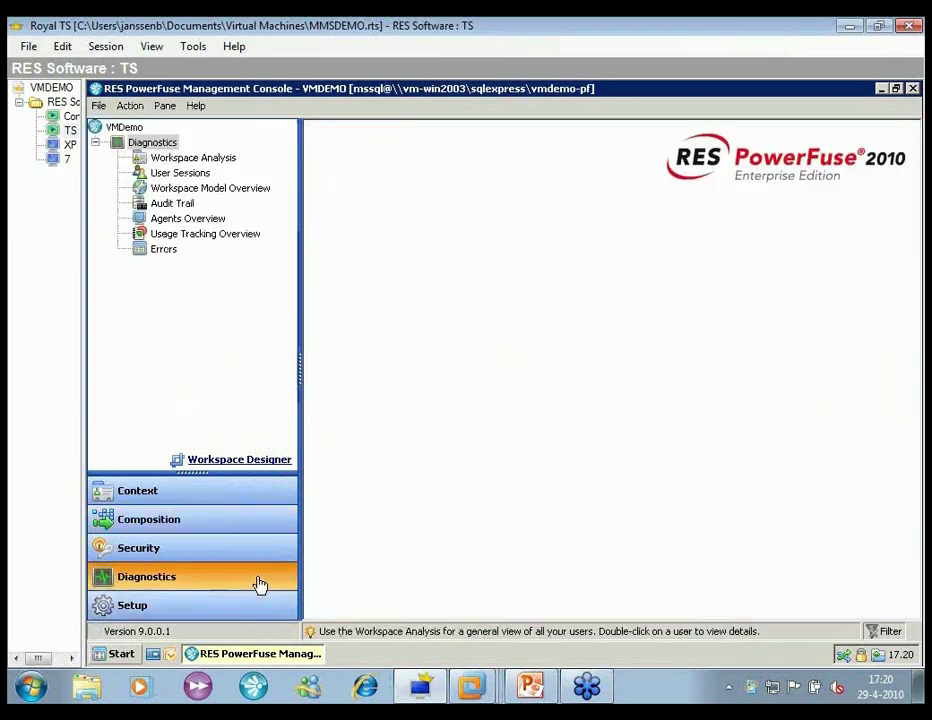
click(210, 160)
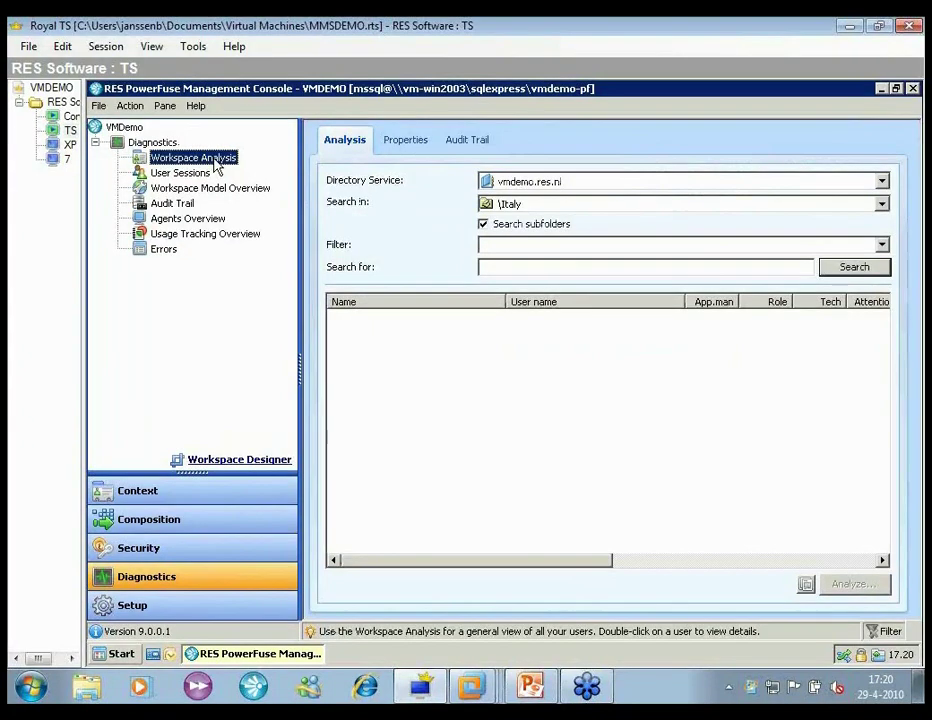
click(881, 182)
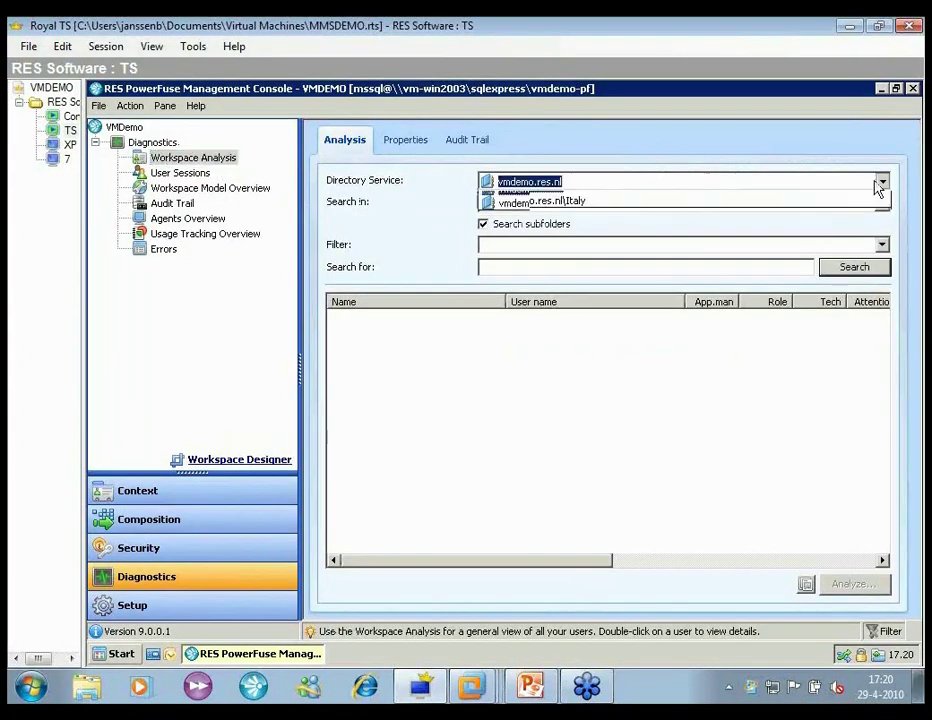
click(545, 211)
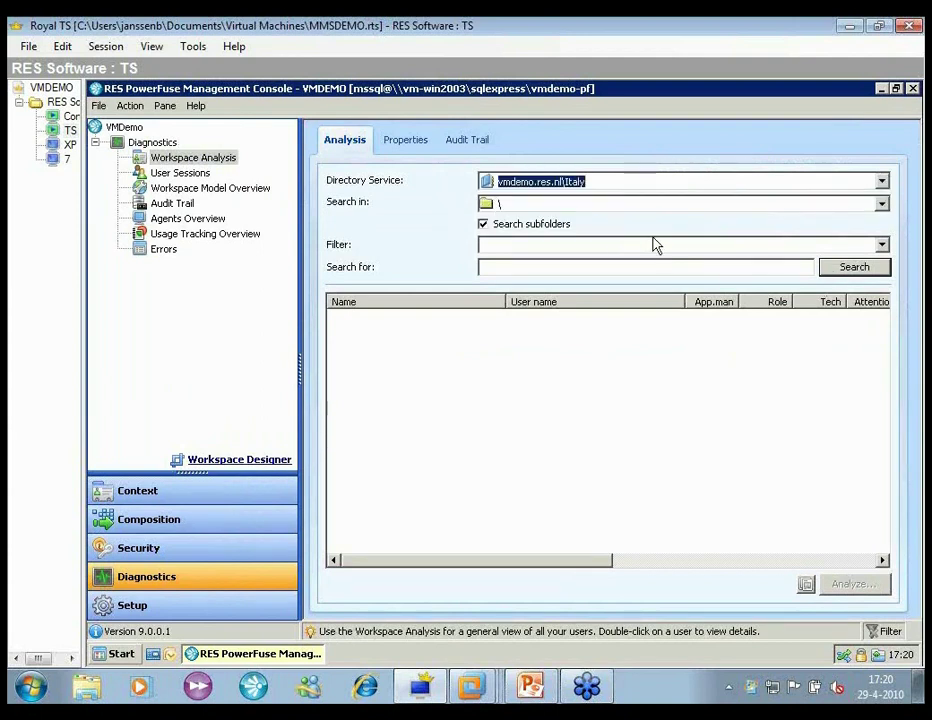
click(881, 203)
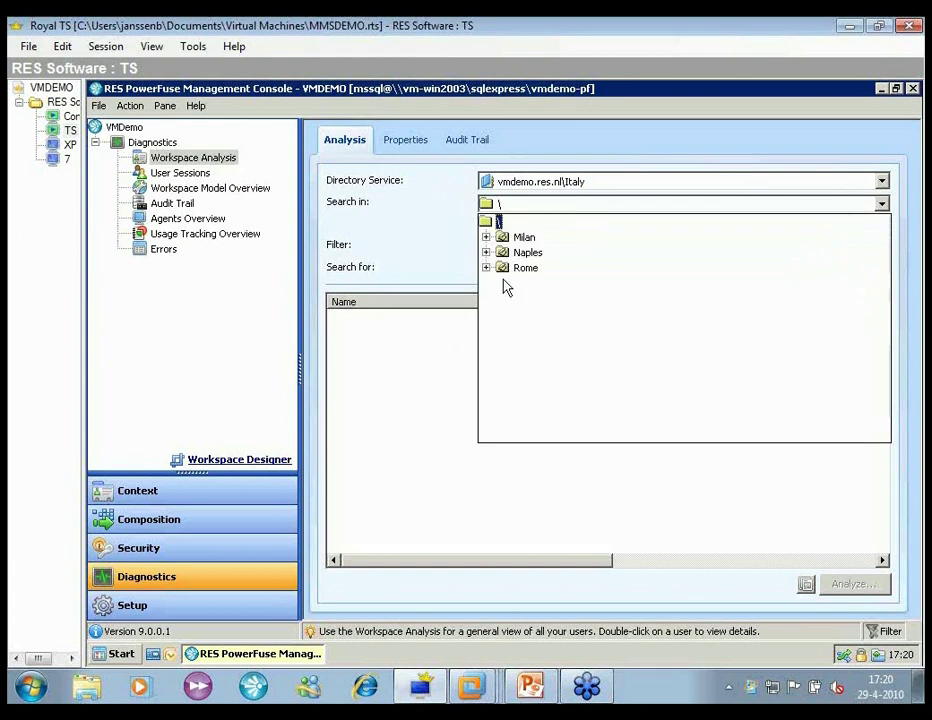
click(487, 268)
click(555, 283)
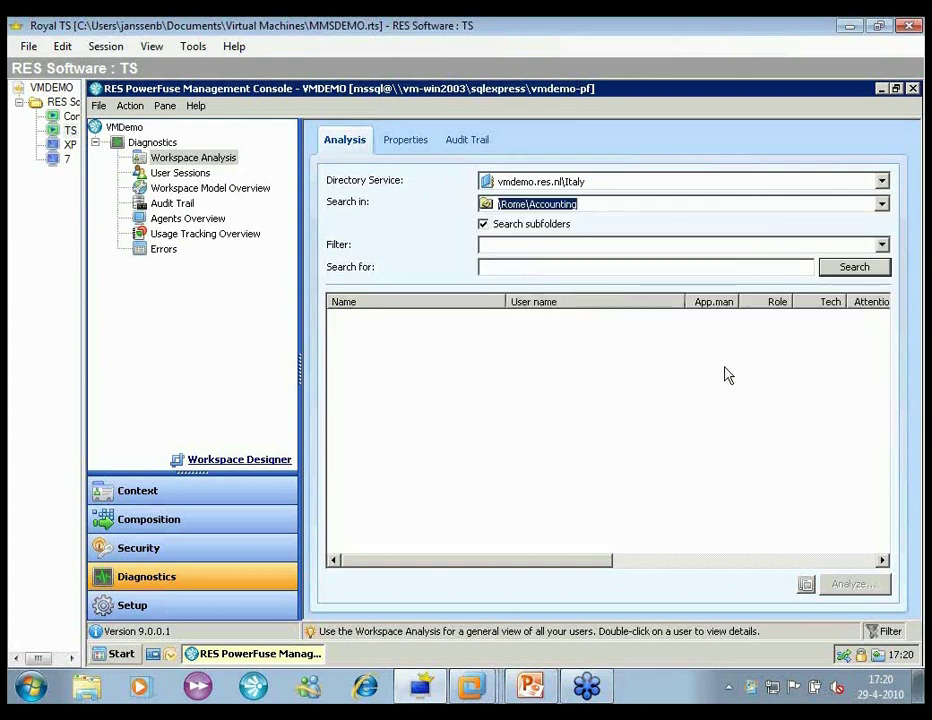
- Search for the users in the chosen Accounting location and open the Workspace Analysis of the sixth listed user
click(842, 267)
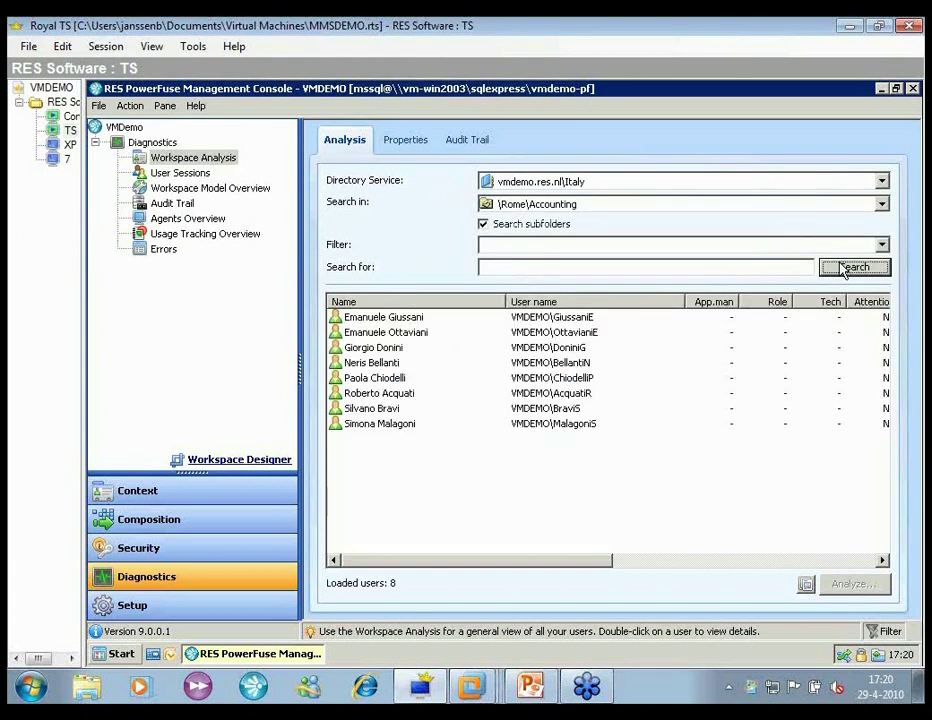
click(414, 394)
double_click(415, 395)
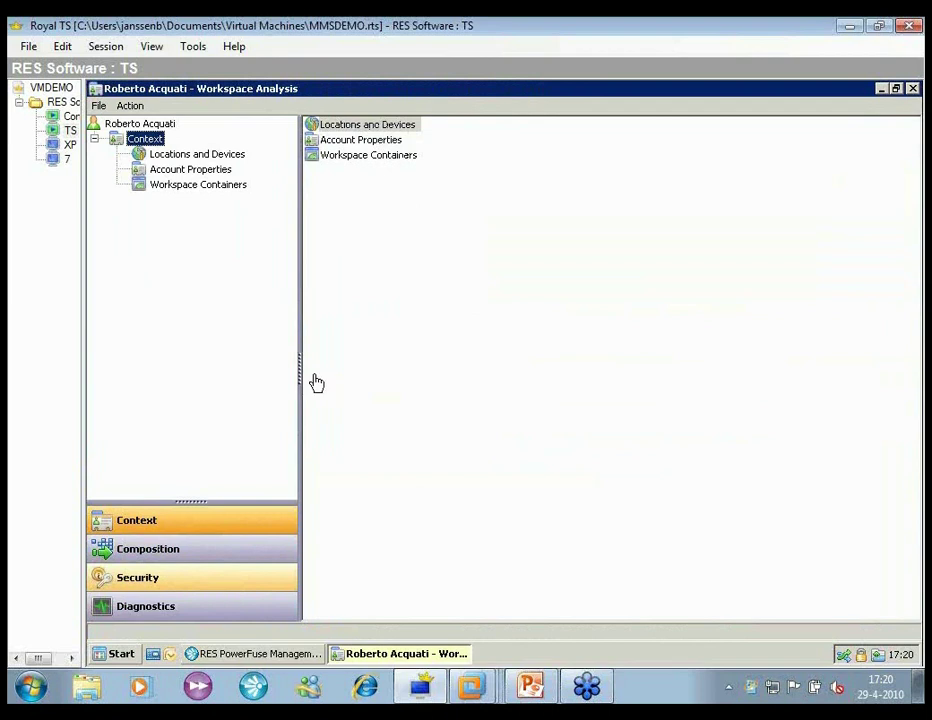
- Examine the user's Account Properties, Managed Applications, Security and Diagnostics in the Workspace Analysis, and close it
click(205, 169)
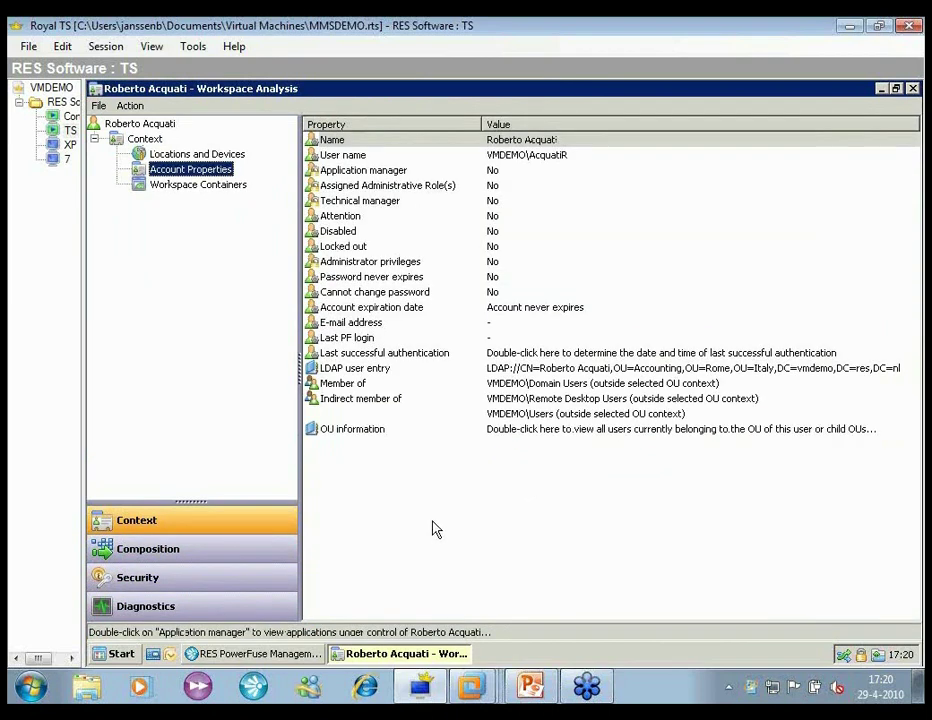
click(236, 554)
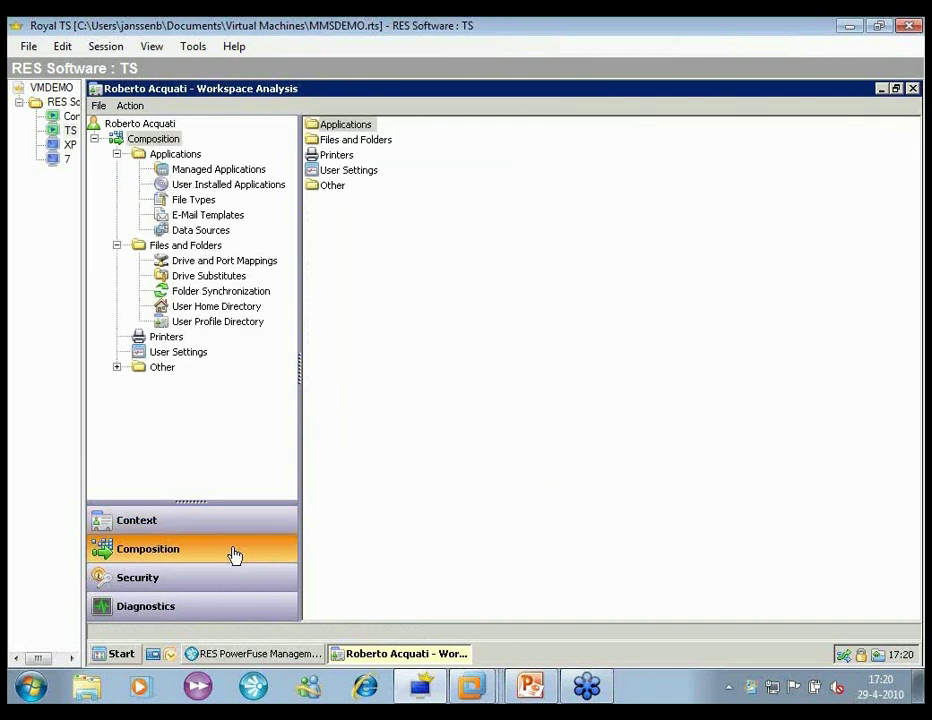
click(231, 170)
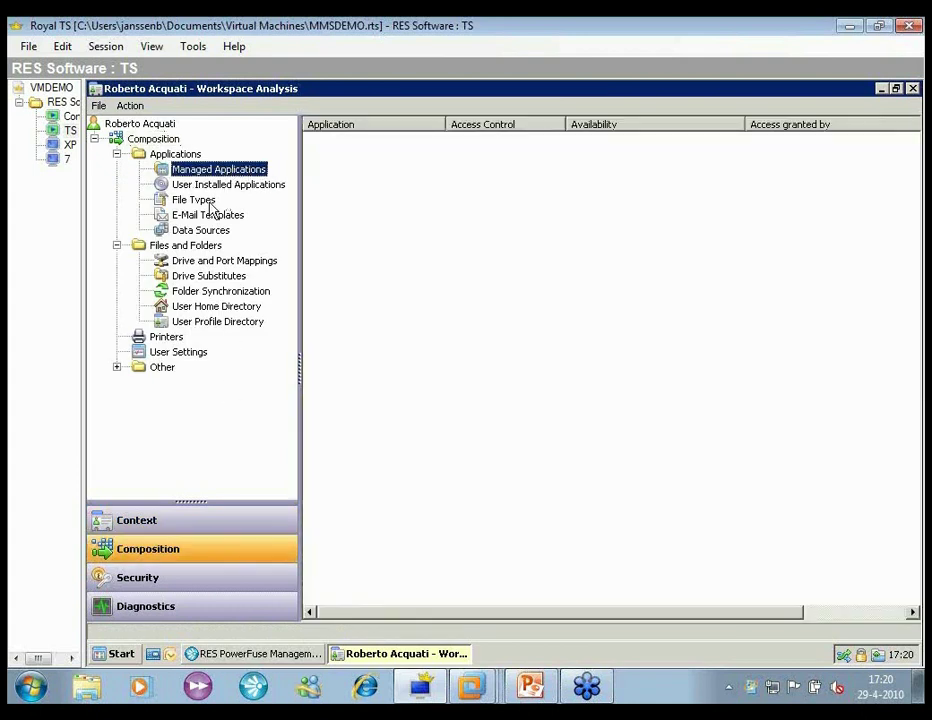
click(212, 582)
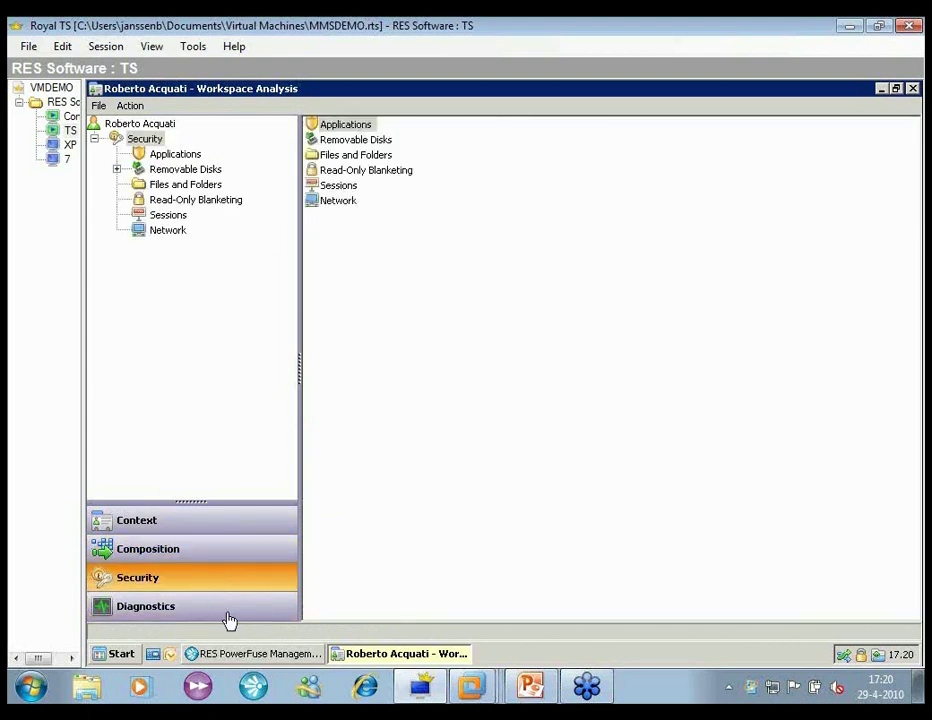
click(227, 618)
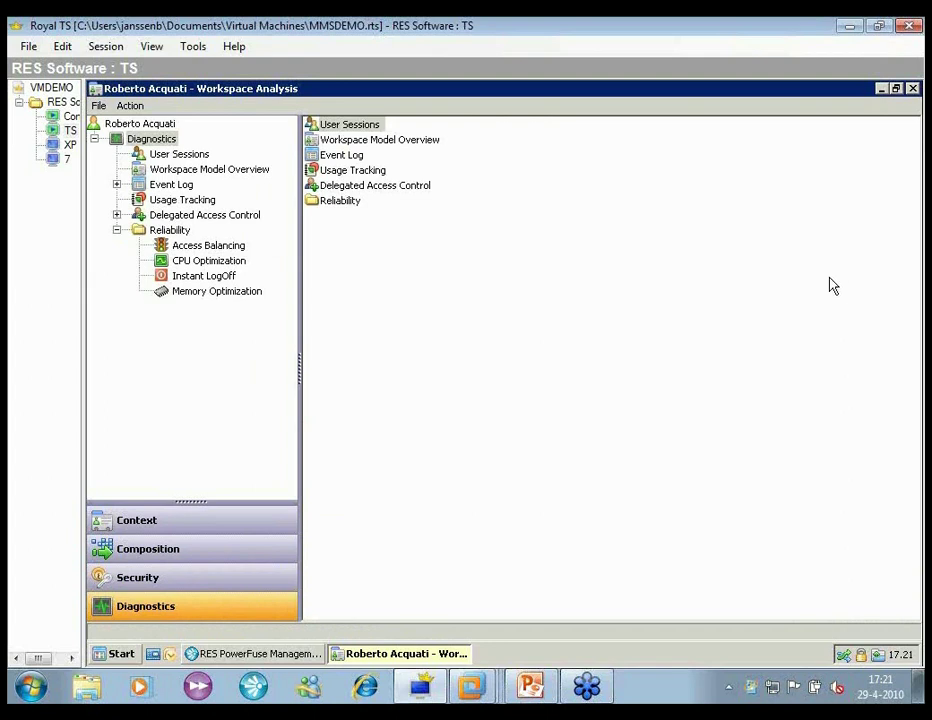
click(912, 89)
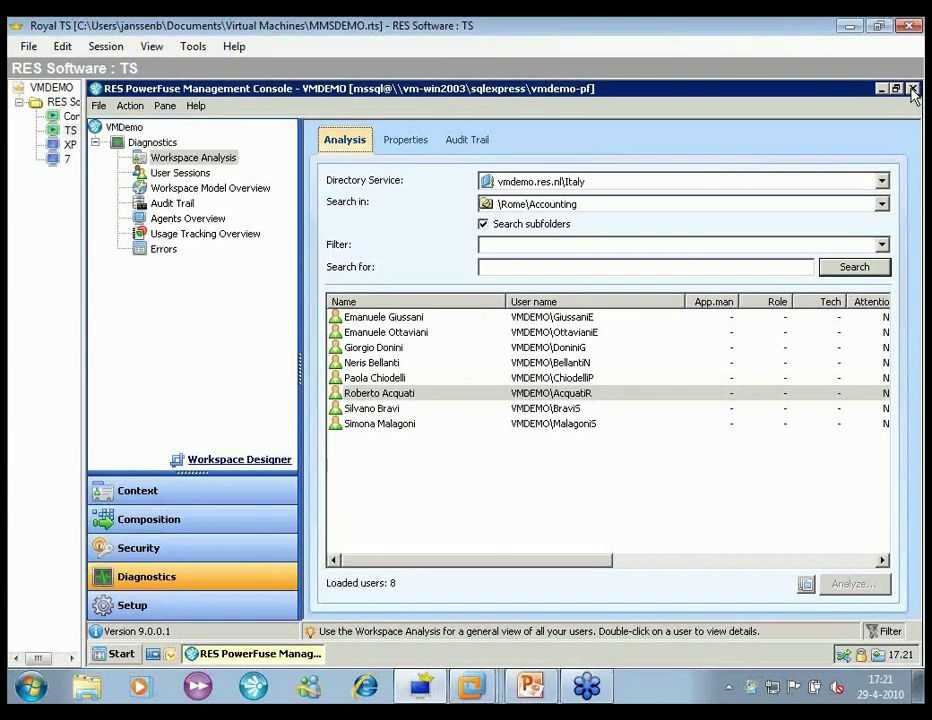
- Search the desktop's Lockdown and Behavior settings under Composition for "splash" and for "windows 7"
click(200, 524)
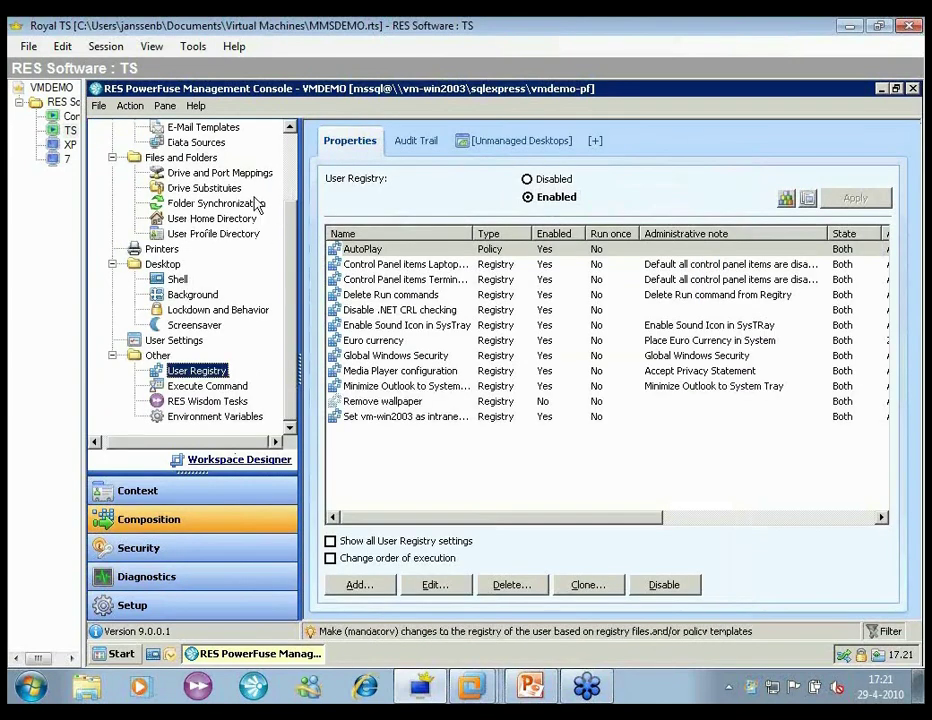
scroll(318, 281, up, 2)
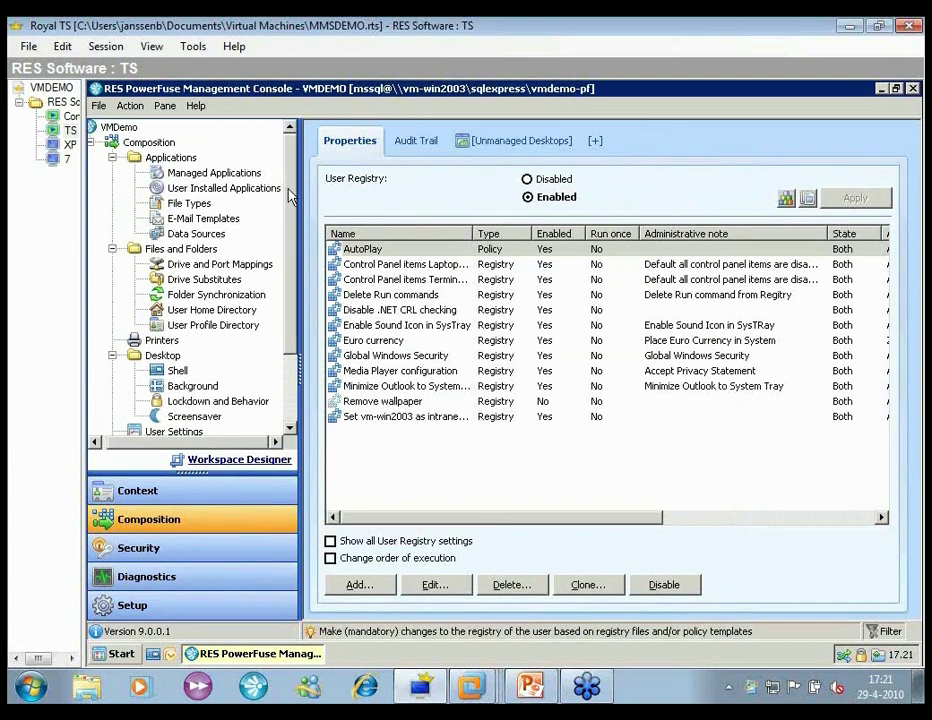
scroll(250, 240, down, 1)
click(232, 388)
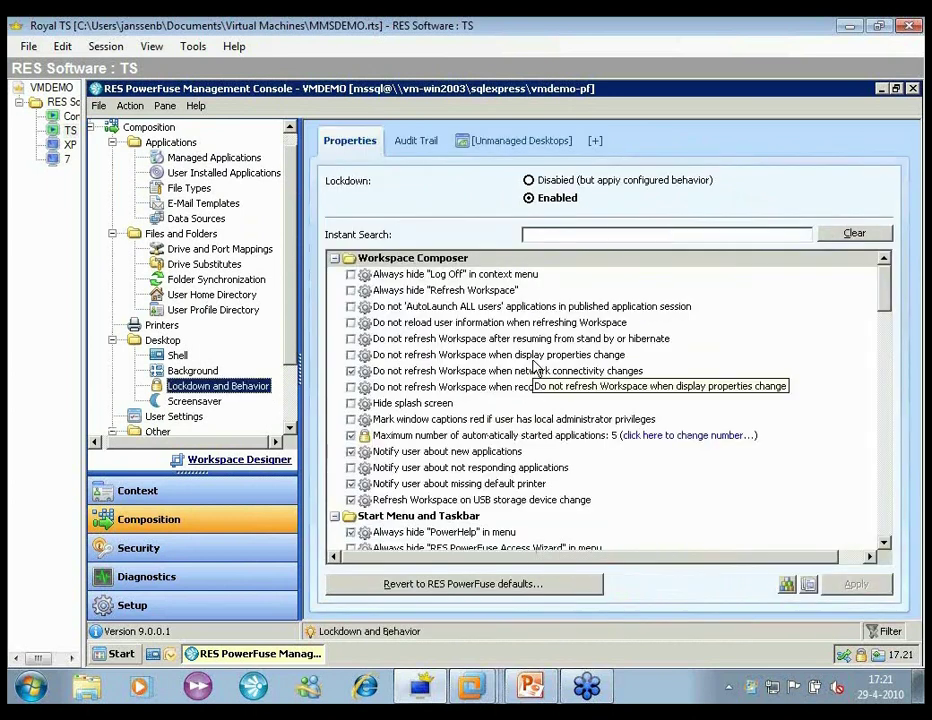
click(560, 234)
text(s)
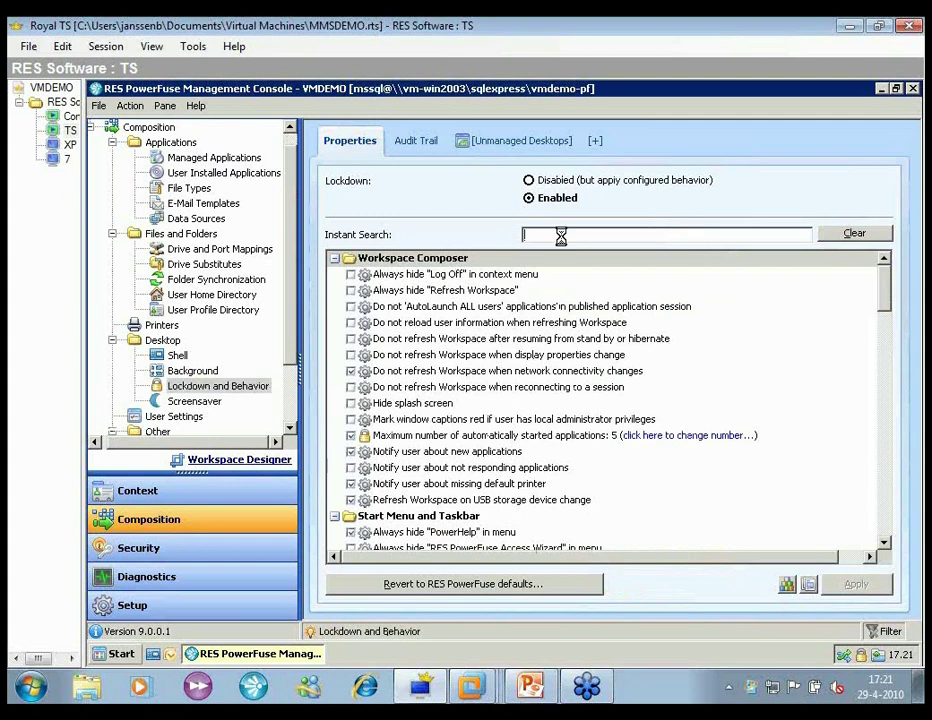
text(plash)
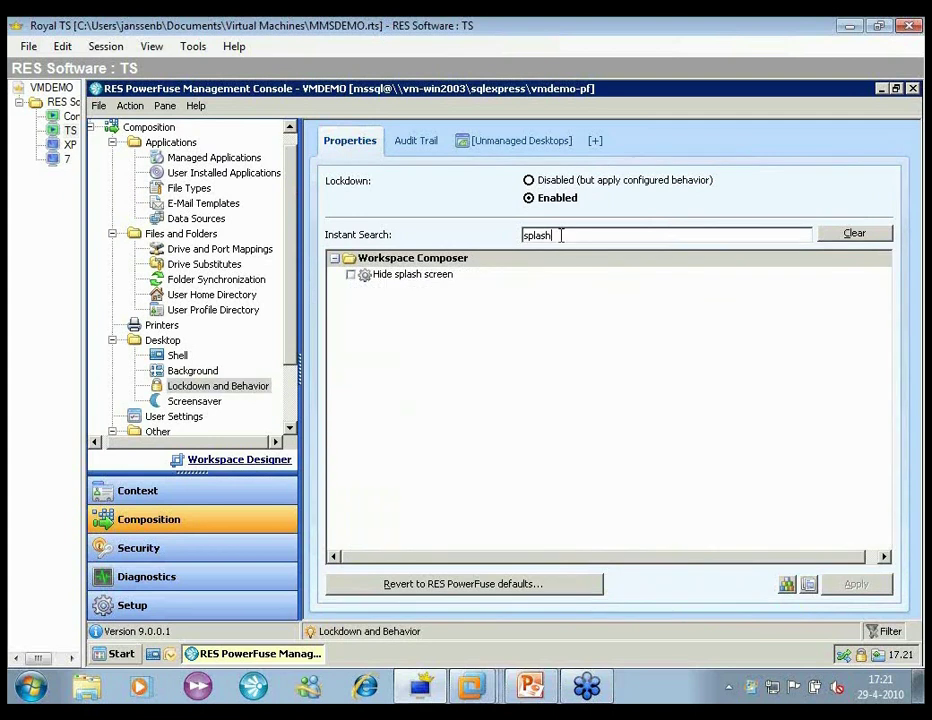
double_click(560, 234)
text(windows 7)
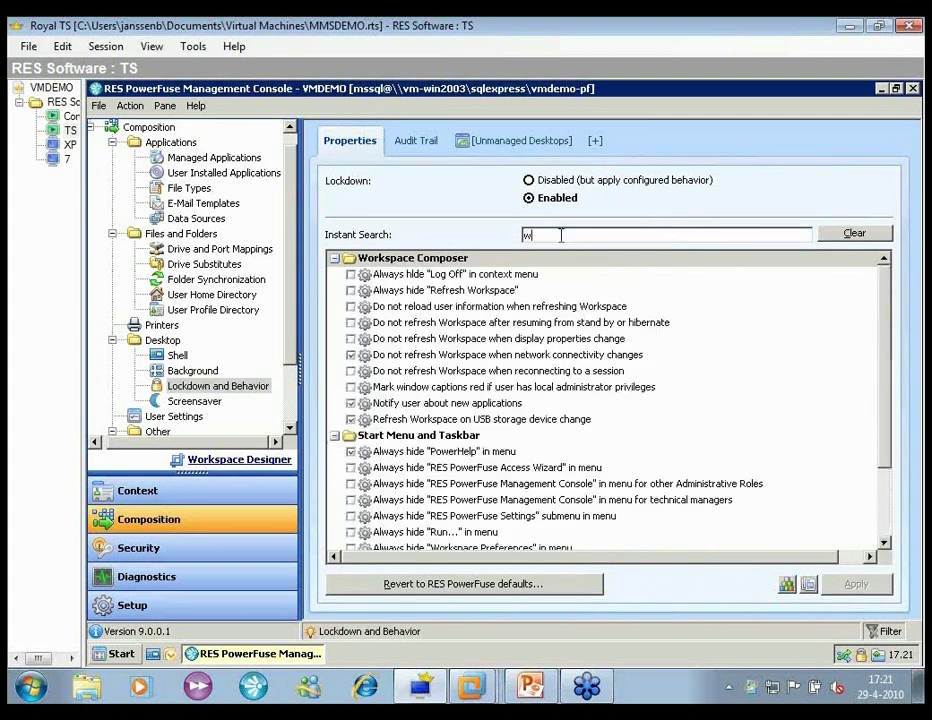
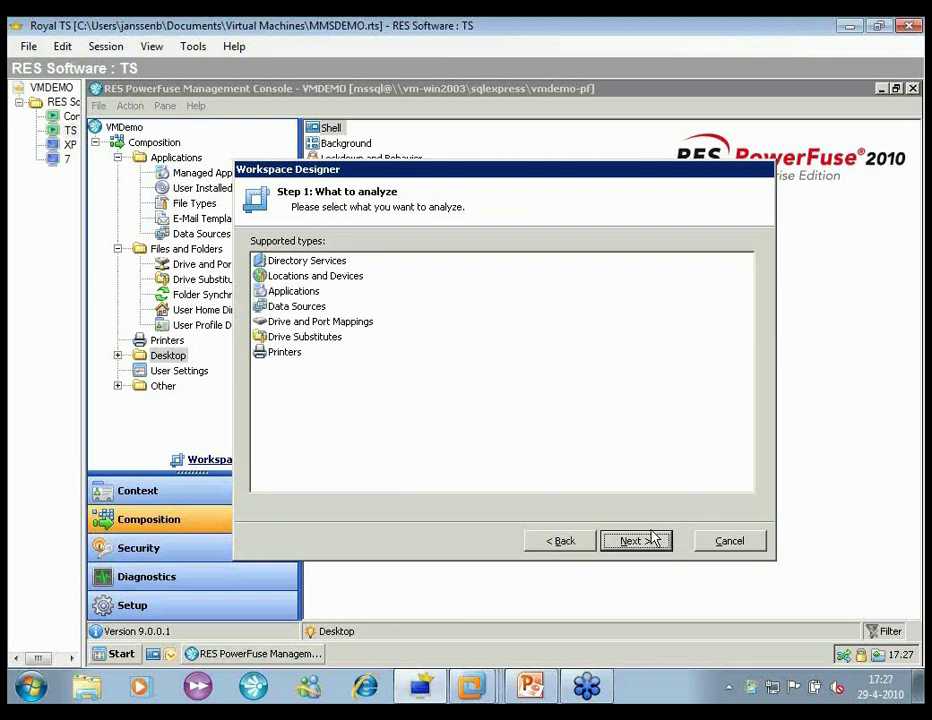
click(354, 277)
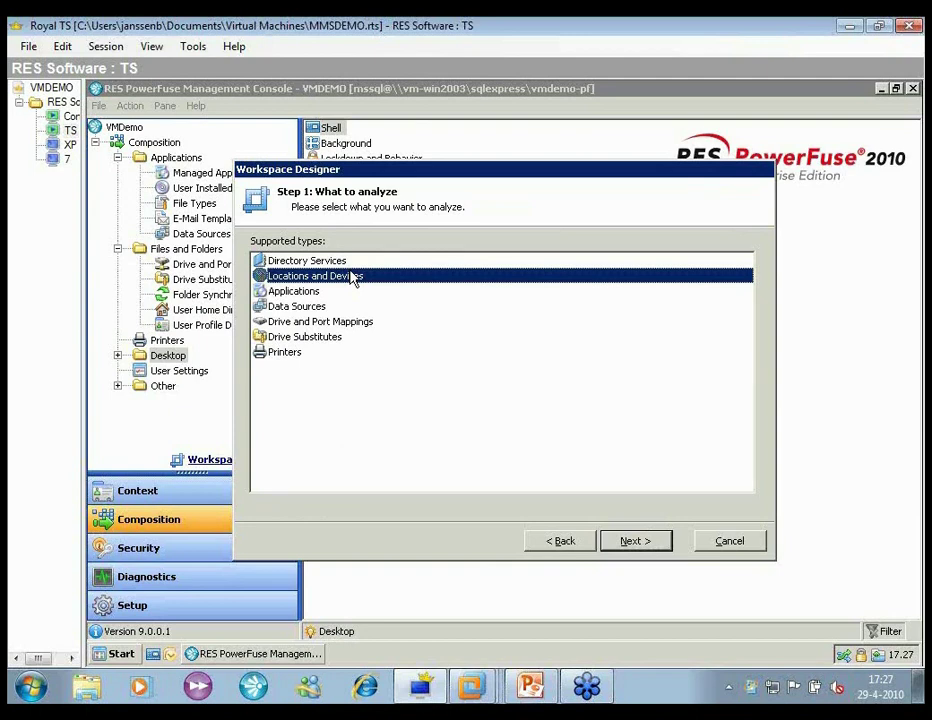
click(635, 541)
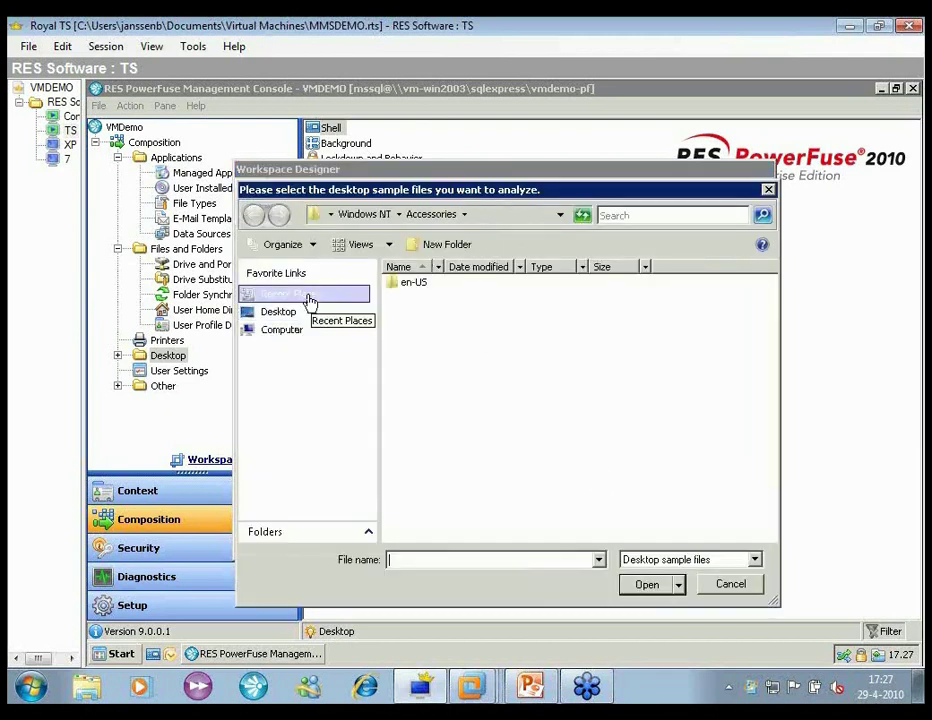
click(752, 585)
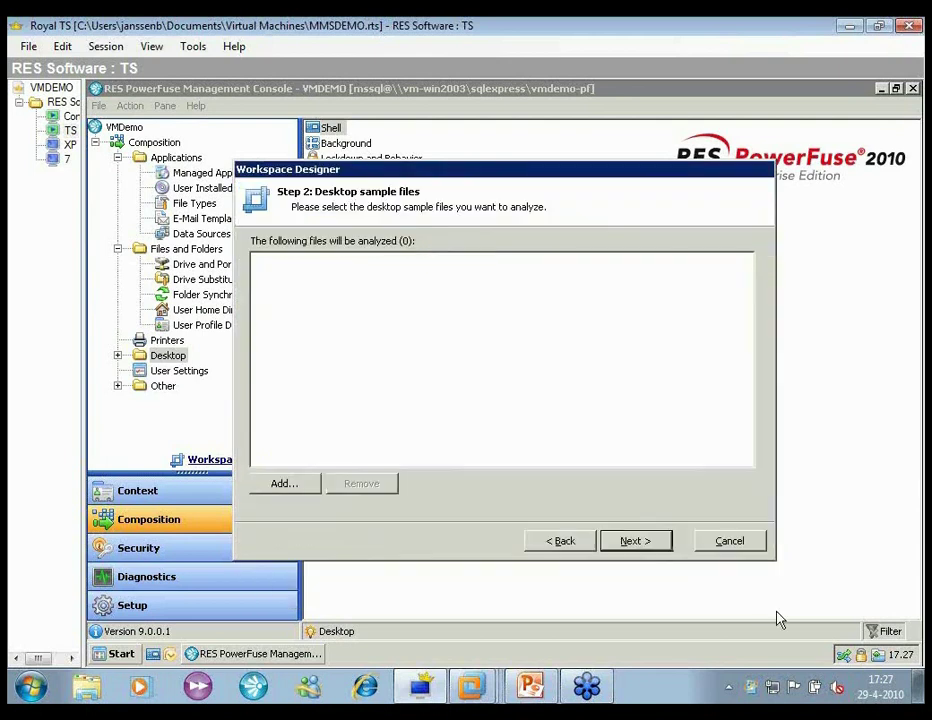
click(729, 541)
- Switch to the Console remote session and start the Workspace Designer in its Management Console to analyze Locations and Devices
click(70, 116)
double_click(120, 312)
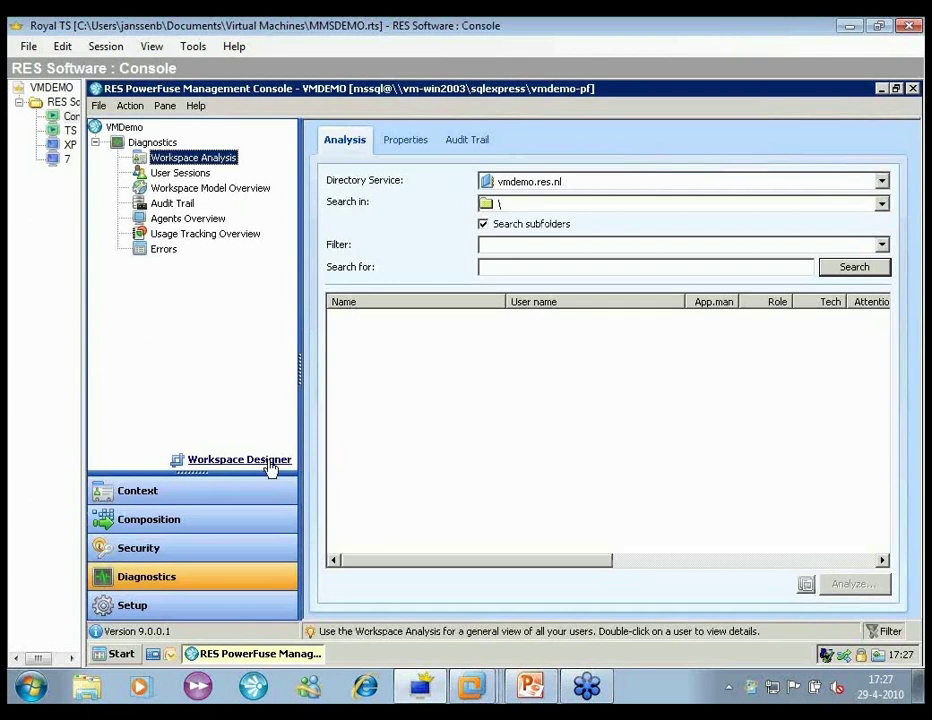
click(268, 464)
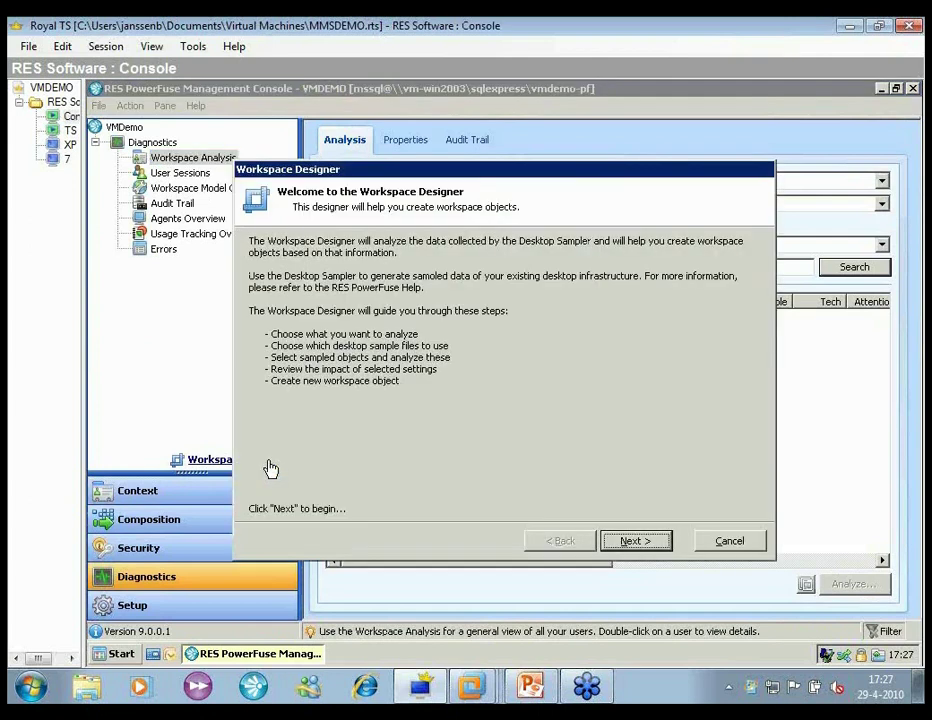
click(645, 545)
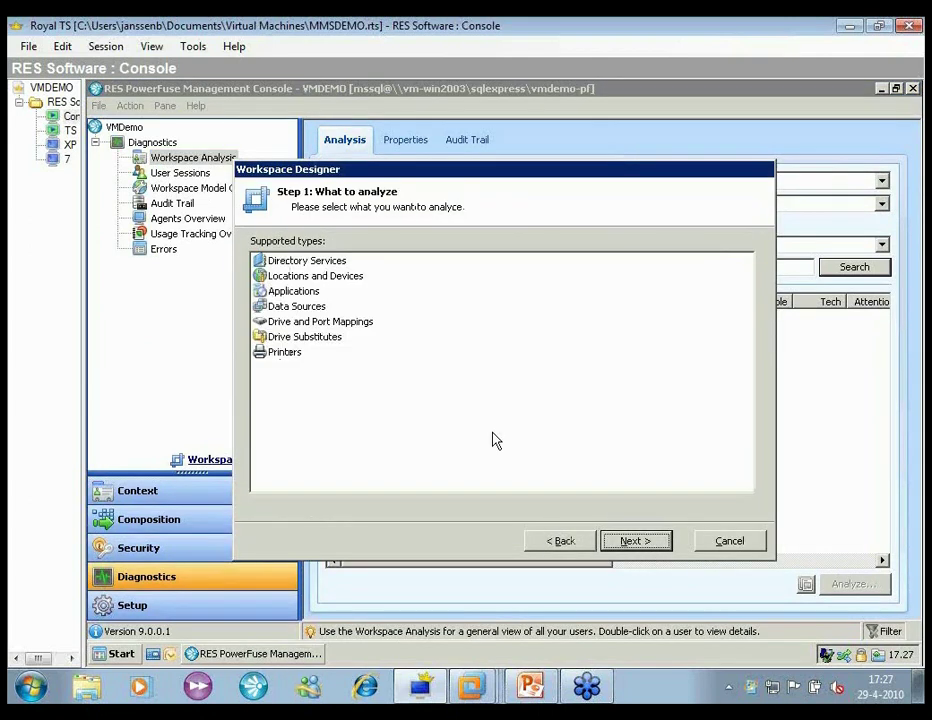
click(345, 275)
click(649, 546)
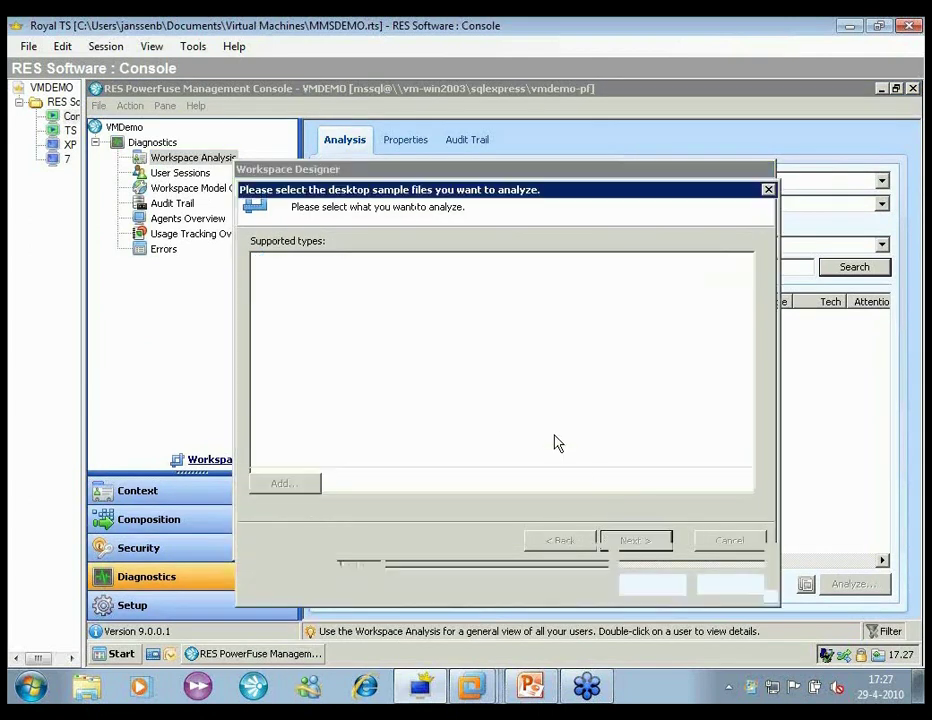
click(310, 313)
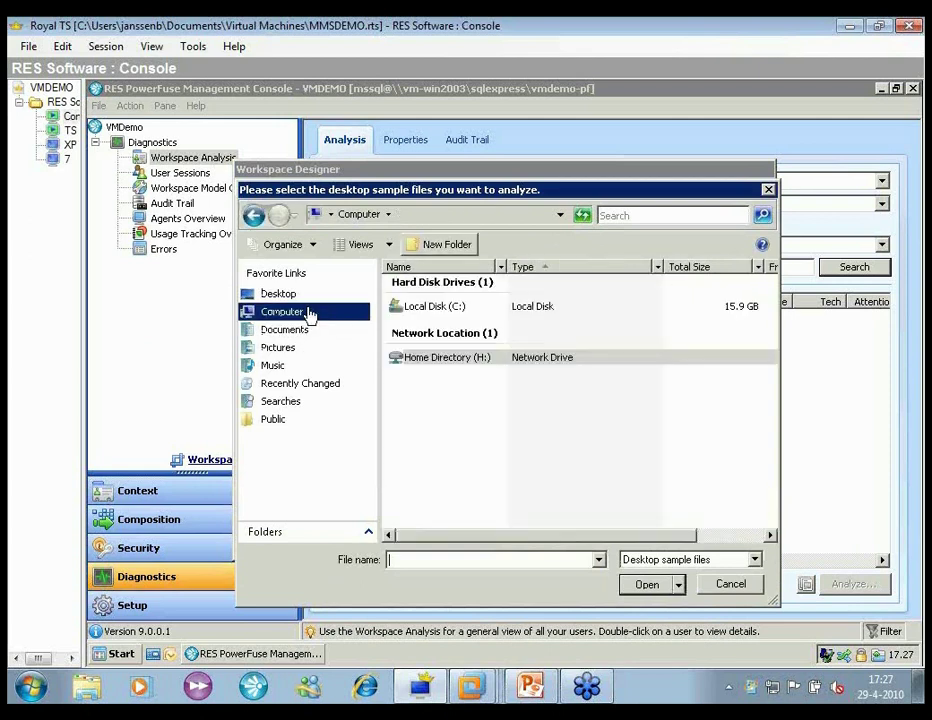
double_click(505, 366)
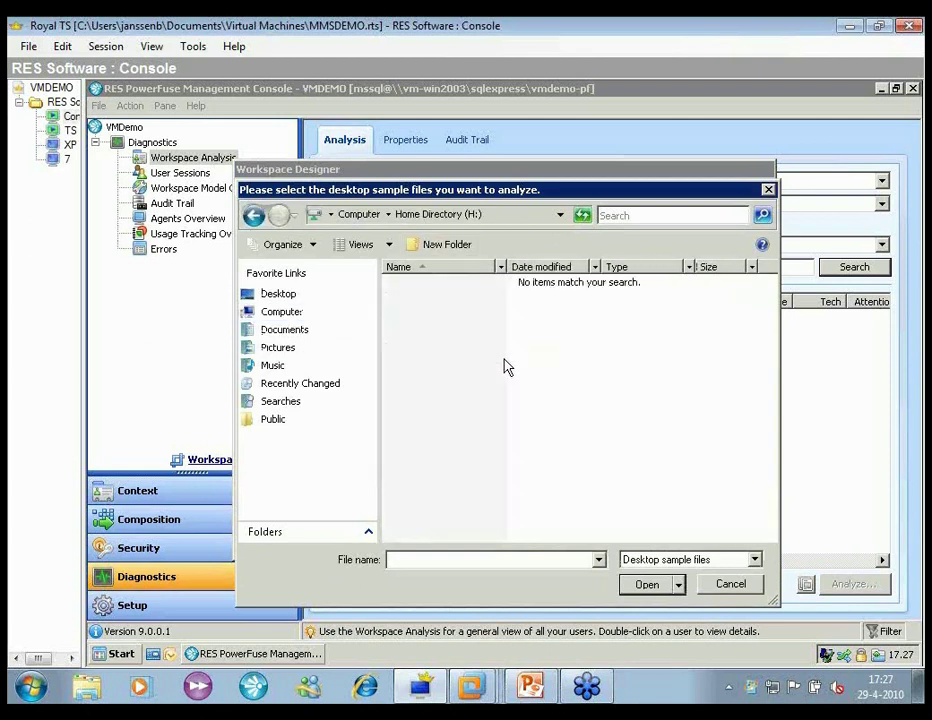
click(300, 312)
double_click(450, 306)
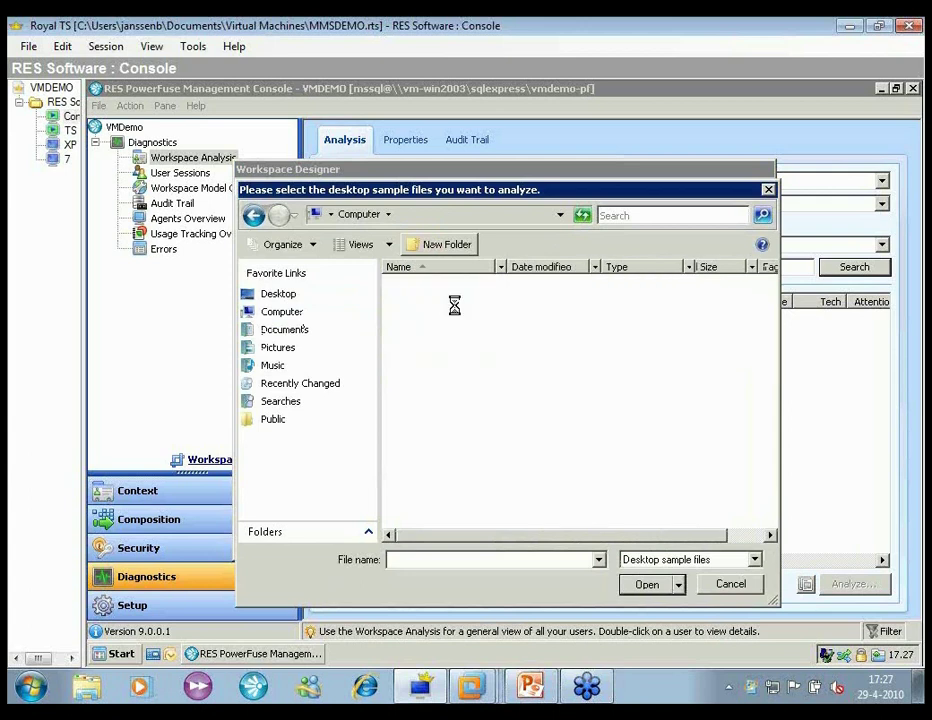
double_click(425, 296)
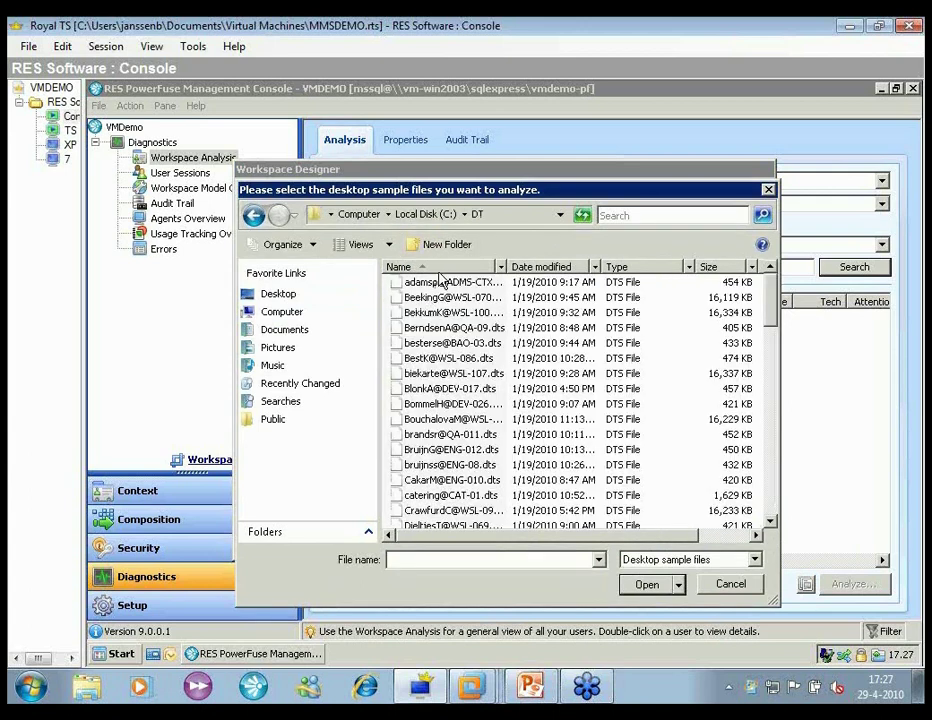
click(420, 283)
shift+click(437, 436)
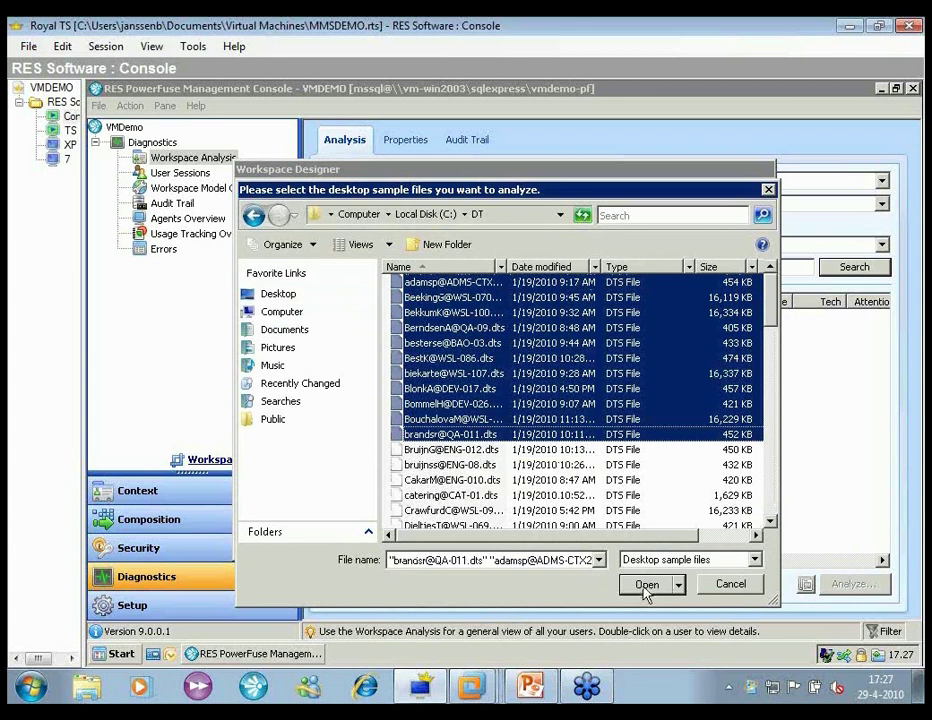
key(Return)
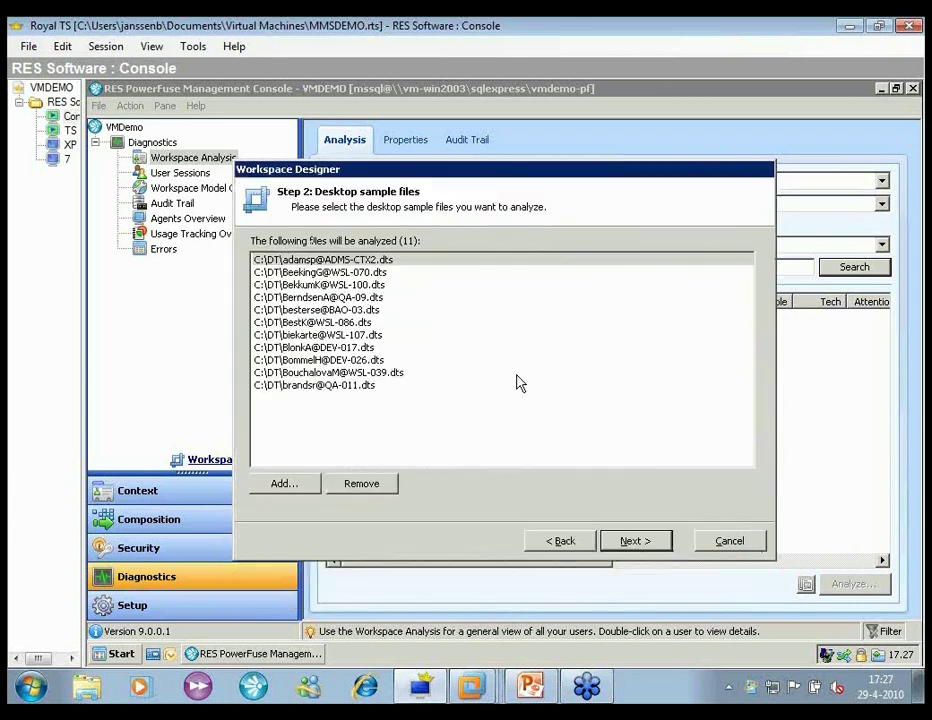
- Accept the sample files and analyze the Locations and Devices by IP address
click(641, 543)
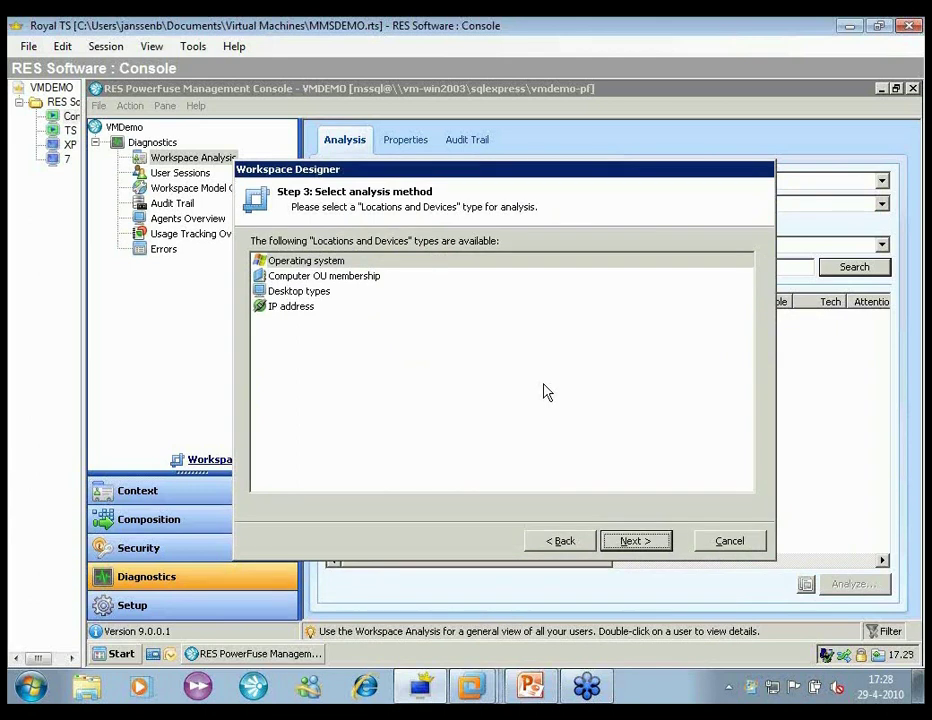
click(300, 307)
click(650, 543)
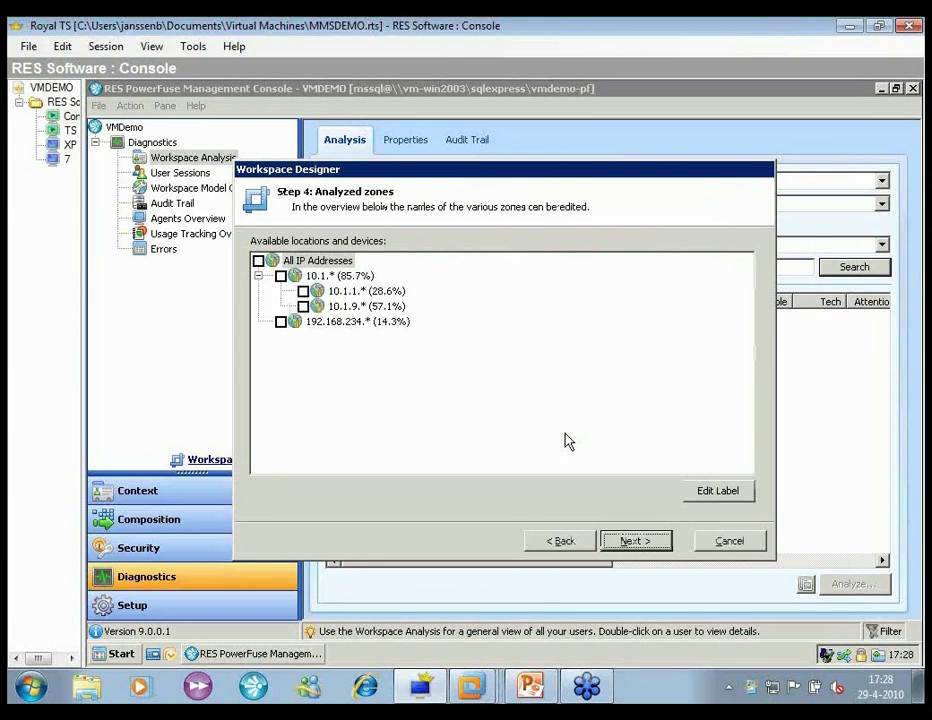
- Rename the 10.1.* zone as USA and the 192.168.234.* zone as France
click(385, 276)
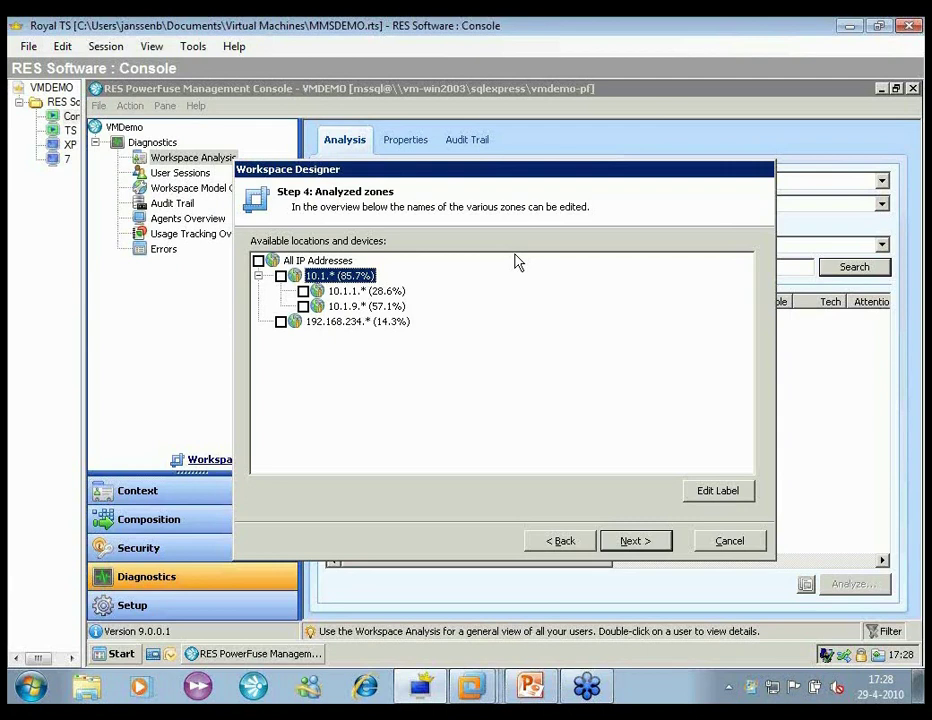
key(F2)
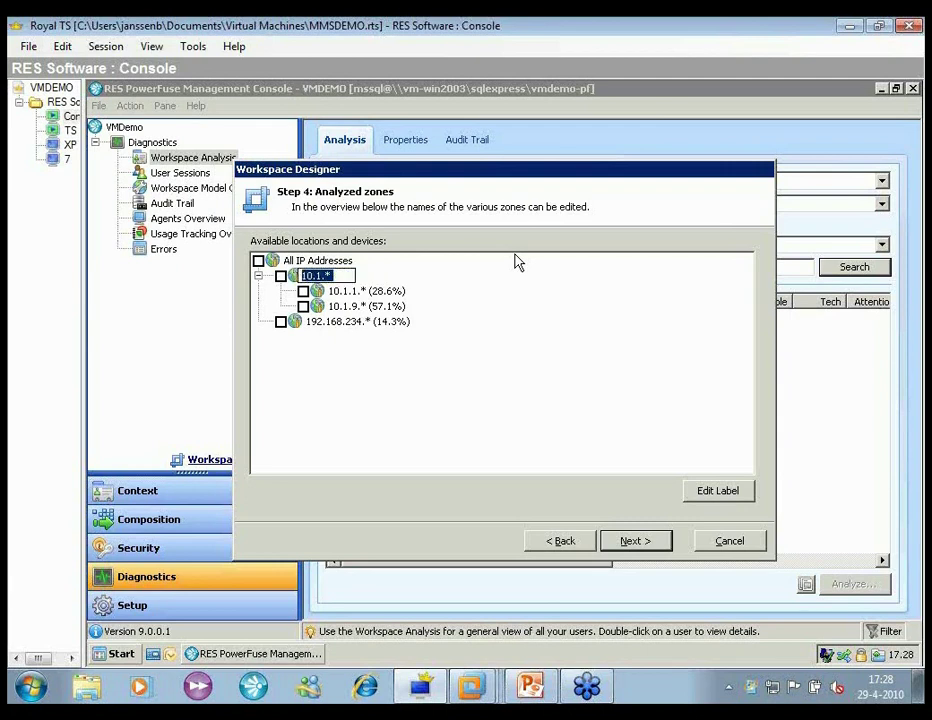
text(USA)
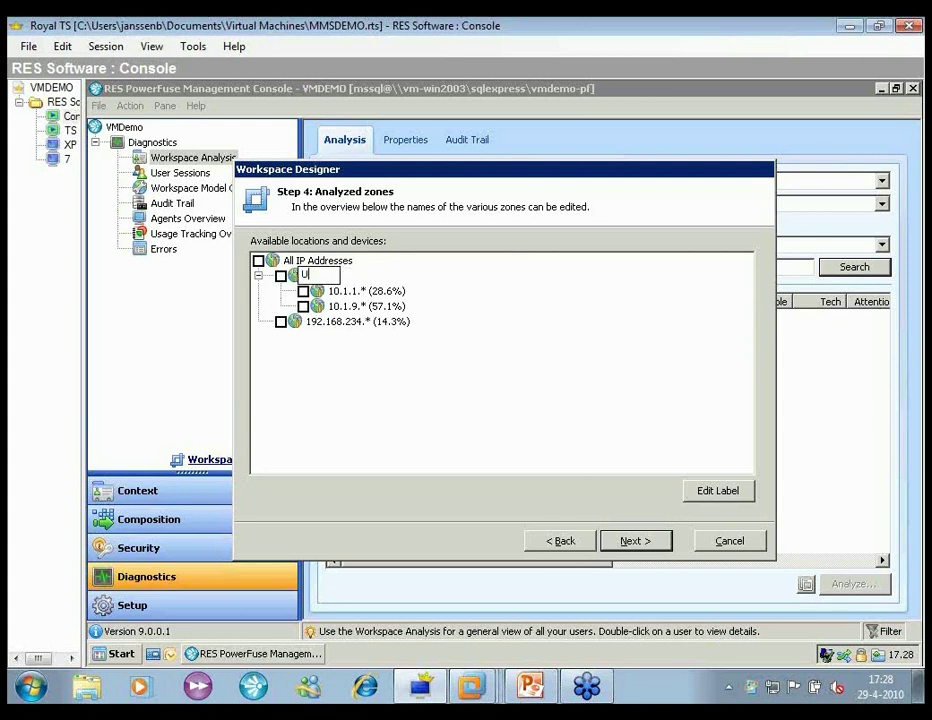
key(Return)
key(Down)
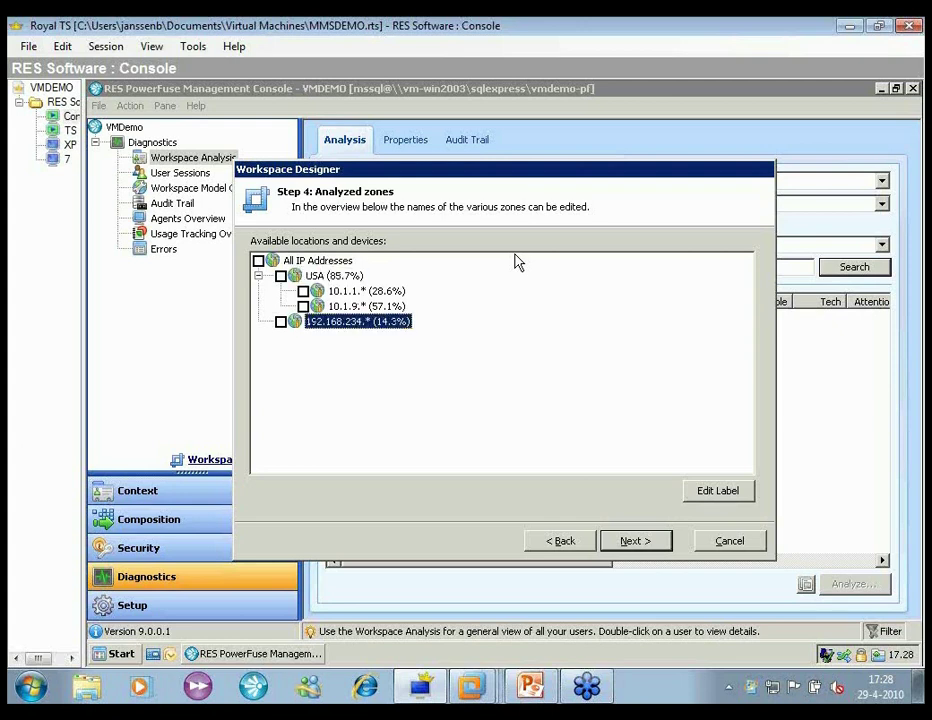
key(F2)
text(France)
key(Return)
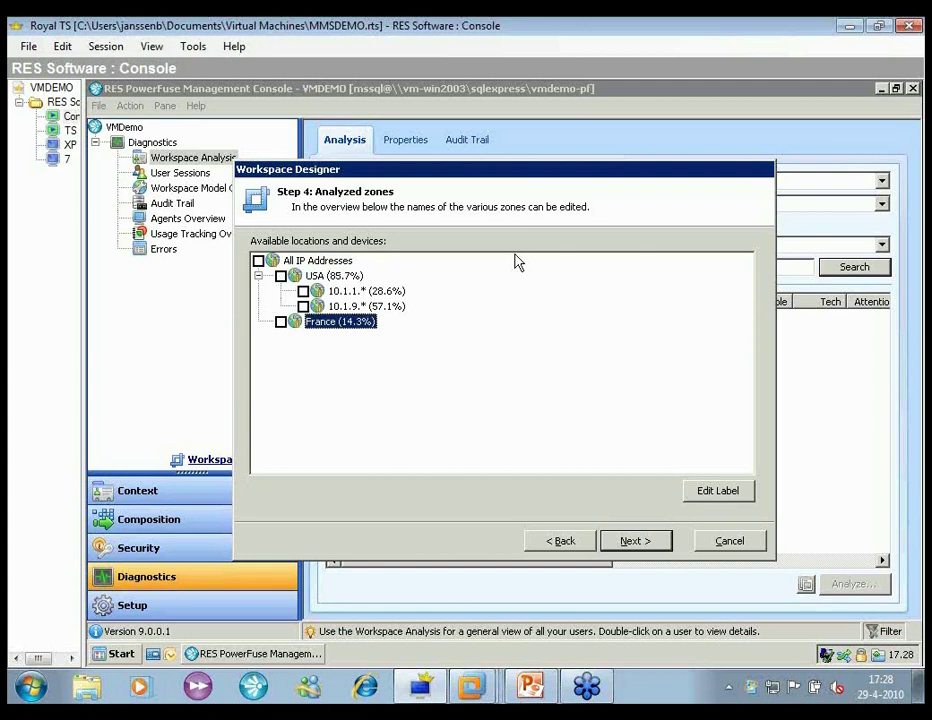
- Rename the 10.1.1.* zone under USA as LA and the 10.1.9.* zone as NYC
key(Up)
key(Up)
key(F2)
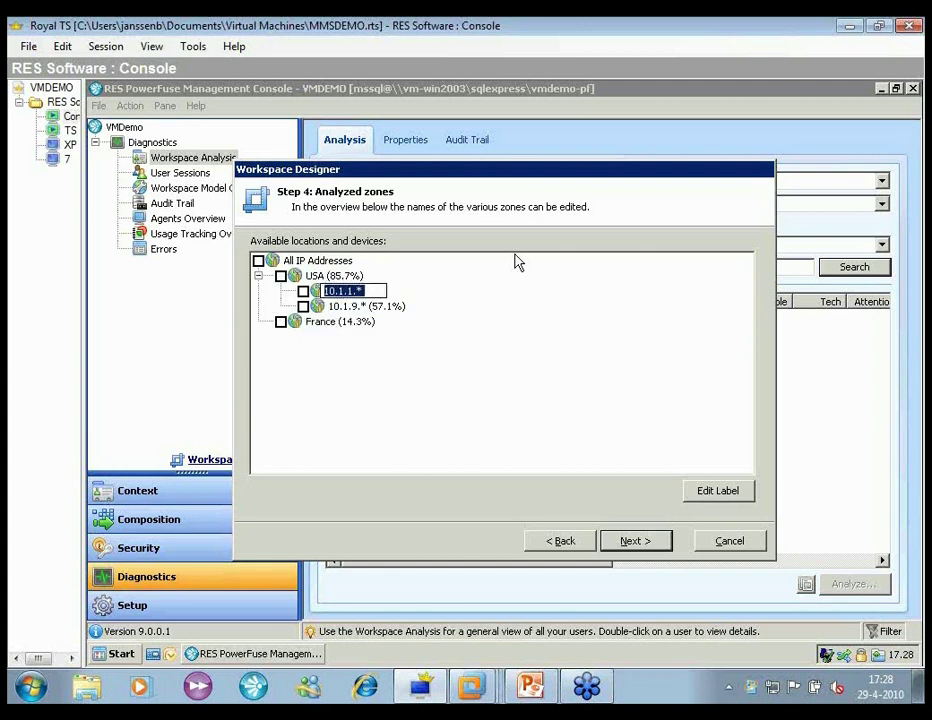
text(LA)
key(Return)
key(Down)
key(F2)
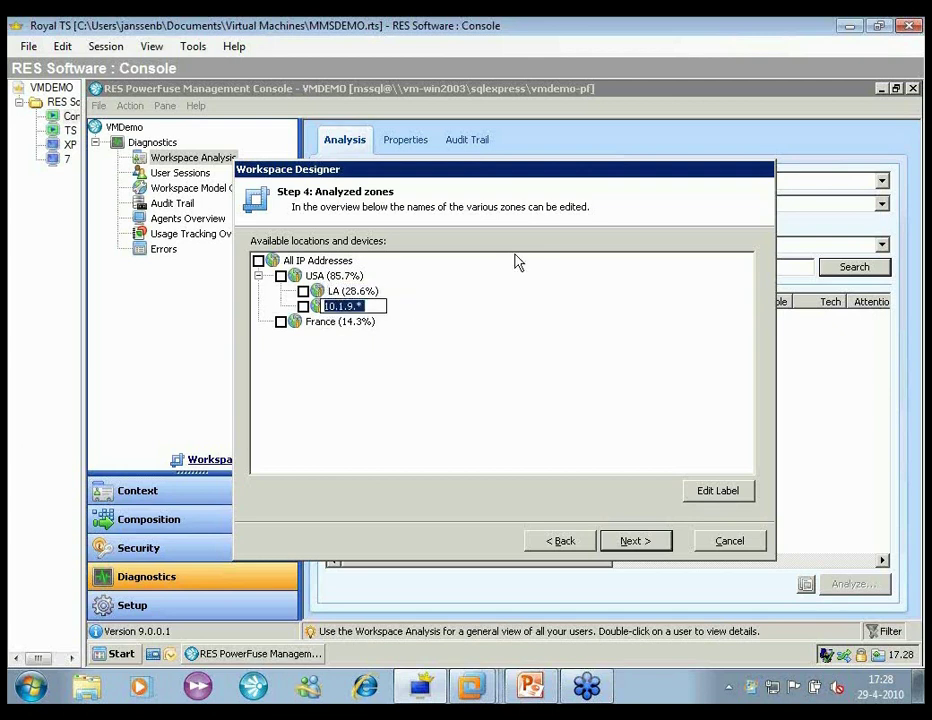
text(NYC)
key(Return)
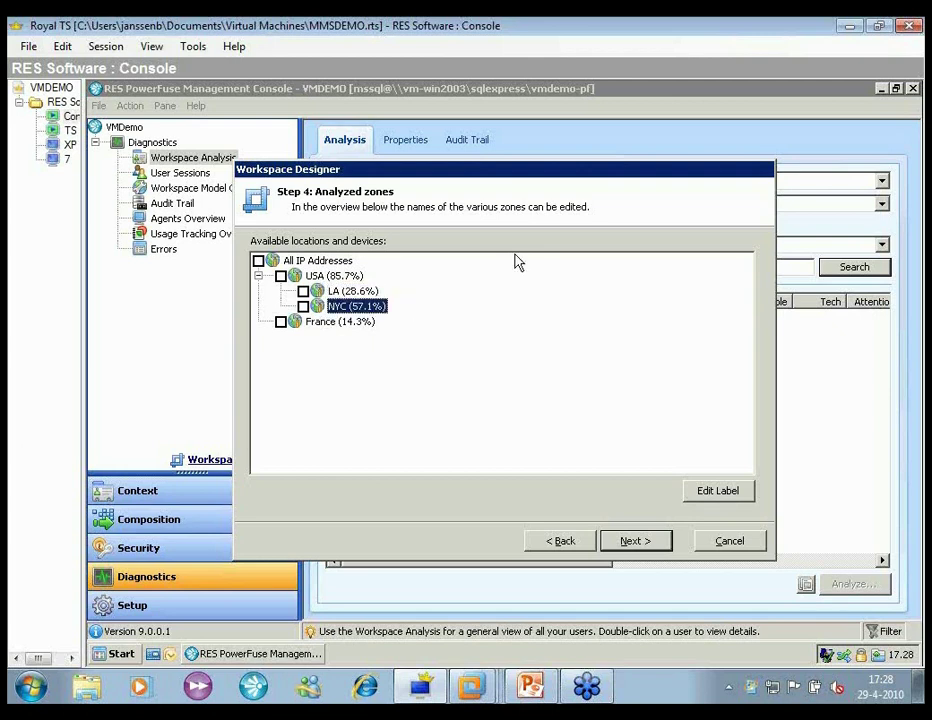
- Create the complete All IP Addresses zone tree and expand it in Locations and Devices down to the NYC zone
click(258, 261)
click(642, 543)
click(636, 541)
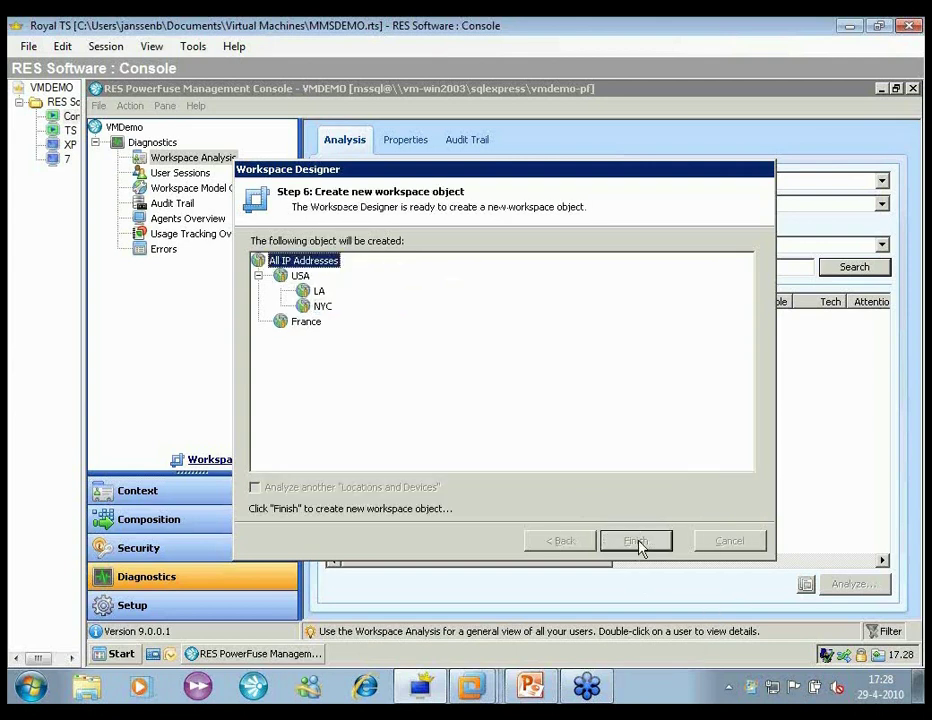
click(312, 129)
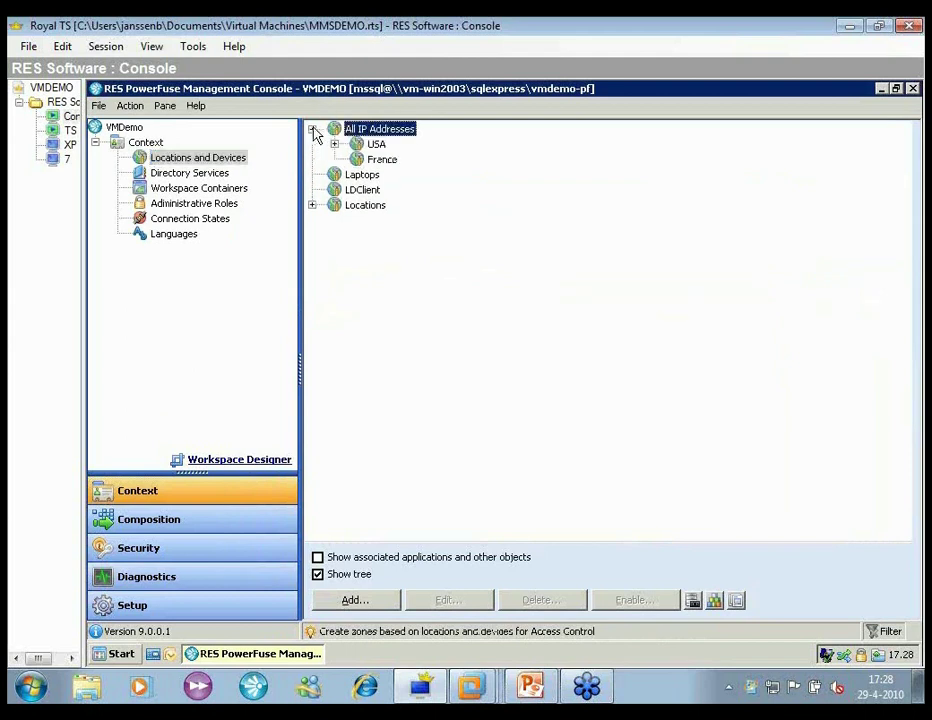
click(334, 144)
click(398, 175)
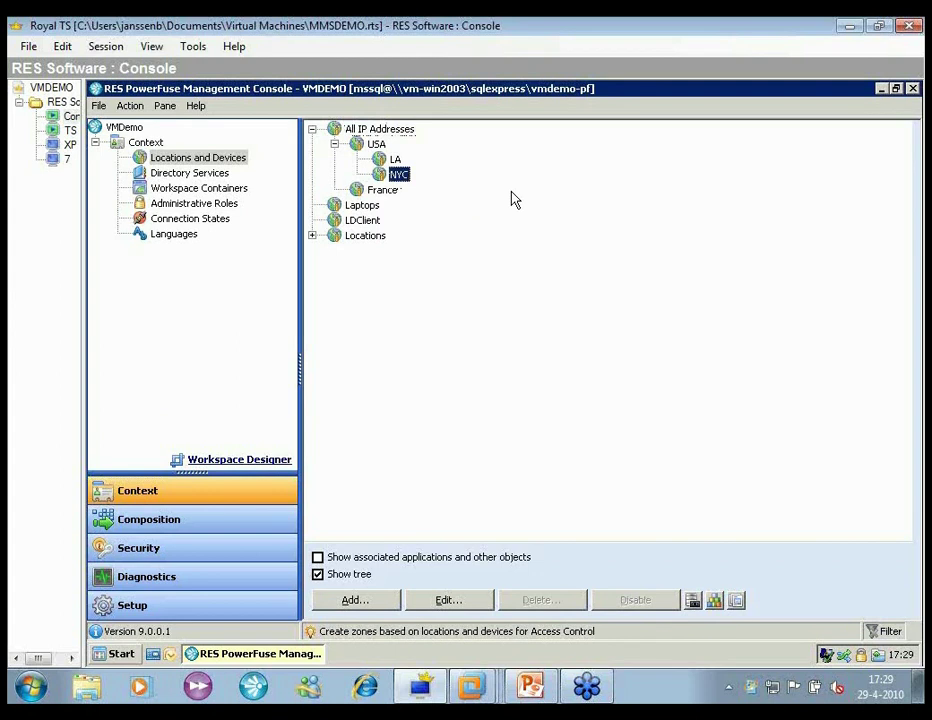
- Start the Workspace Designer again to analyze Printers, using the first ten desktop sample files in C:\DT
click(281, 462)
click(637, 545)
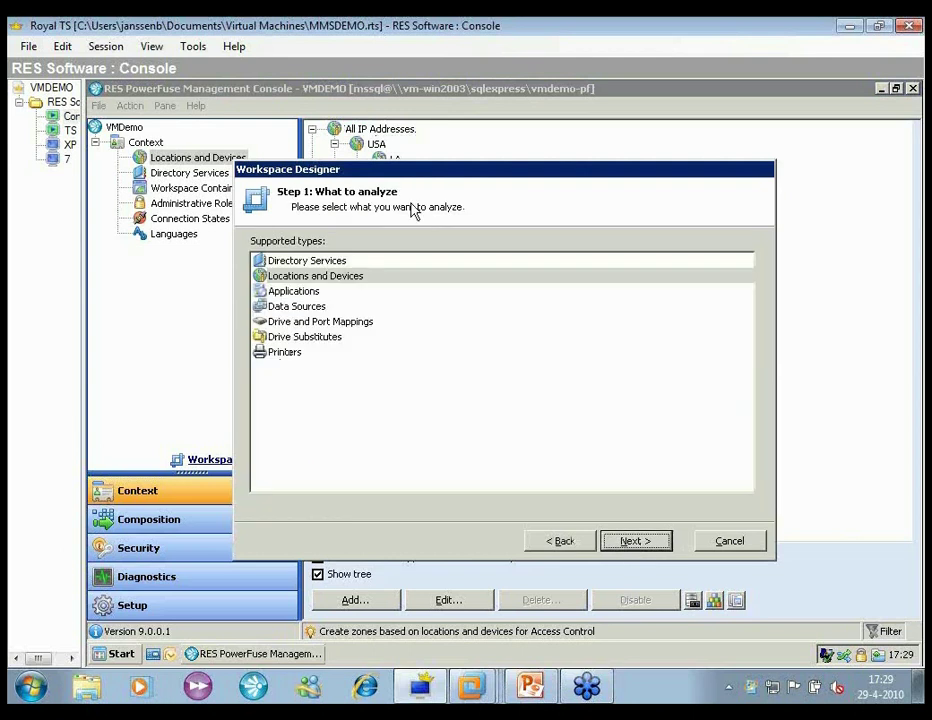
click(311, 354)
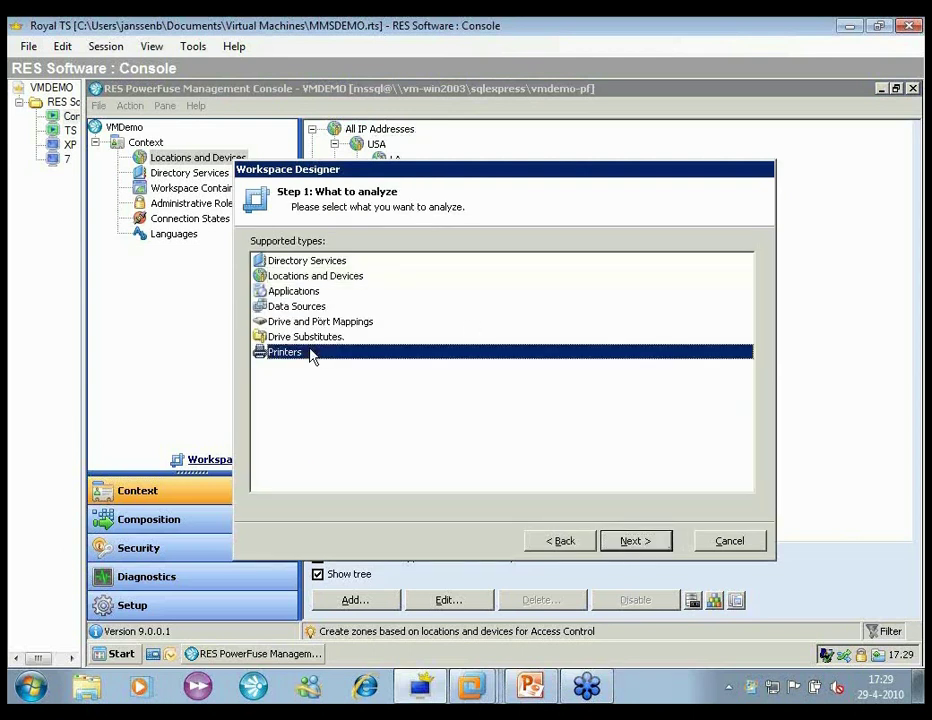
click(637, 541)
click(458, 284)
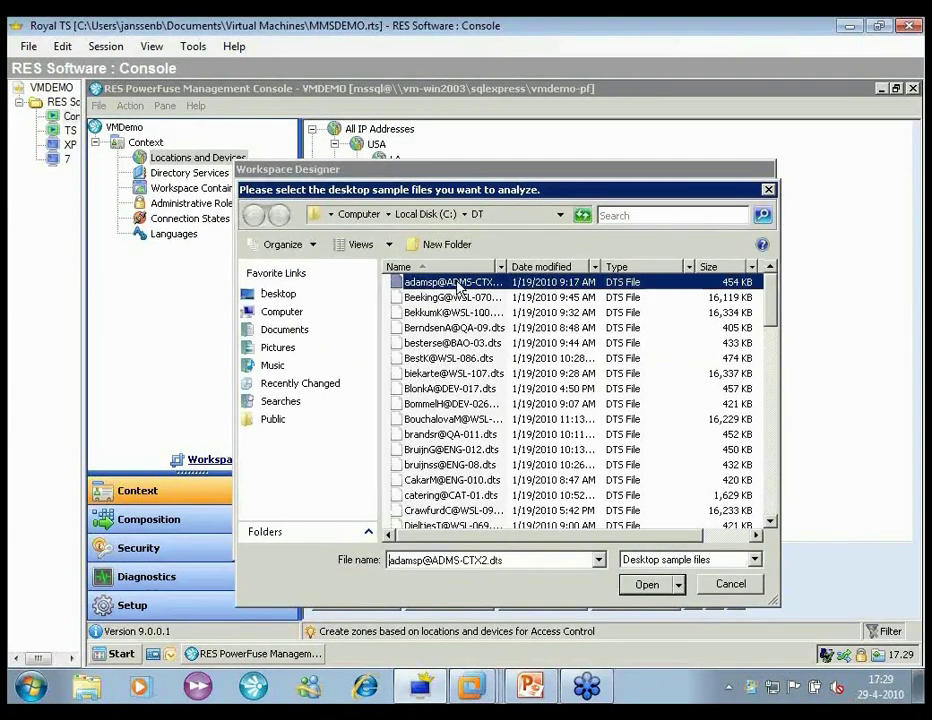
shift+click(452, 419)
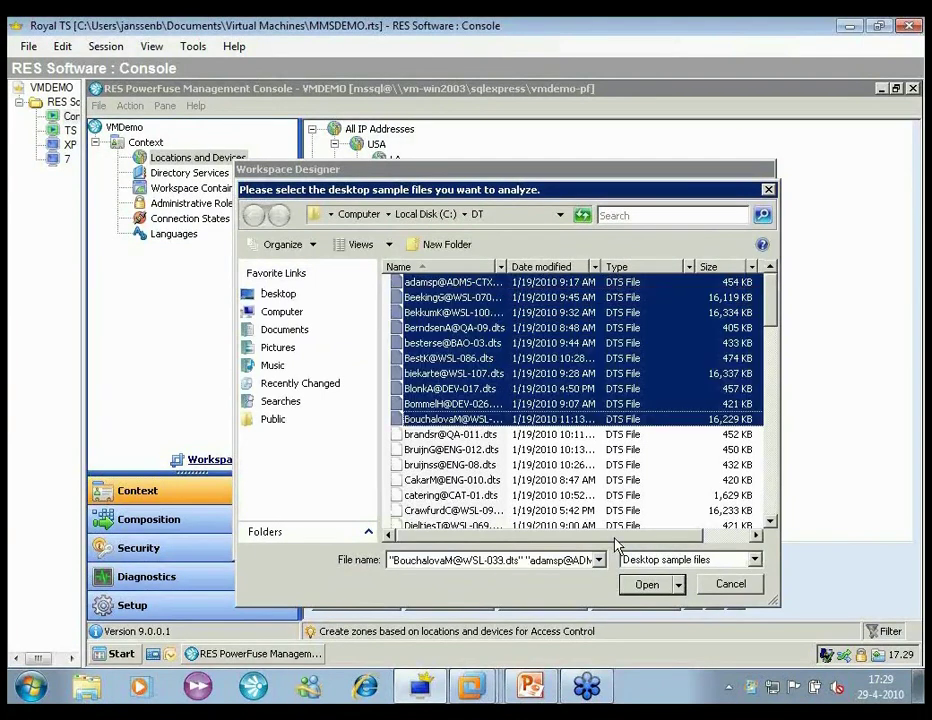
click(646, 585)
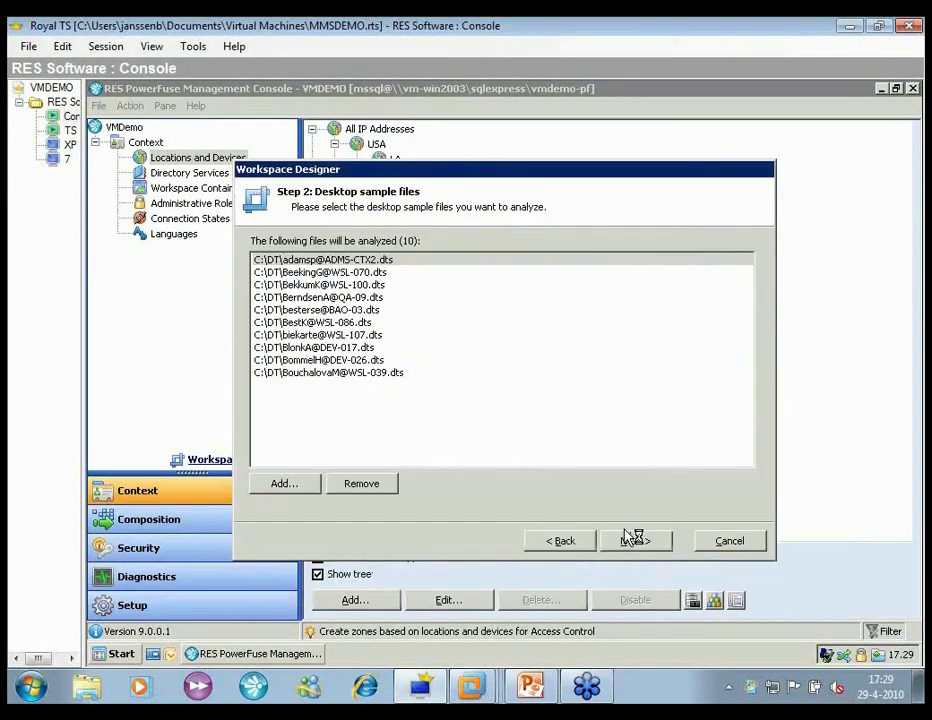
click(632, 540)
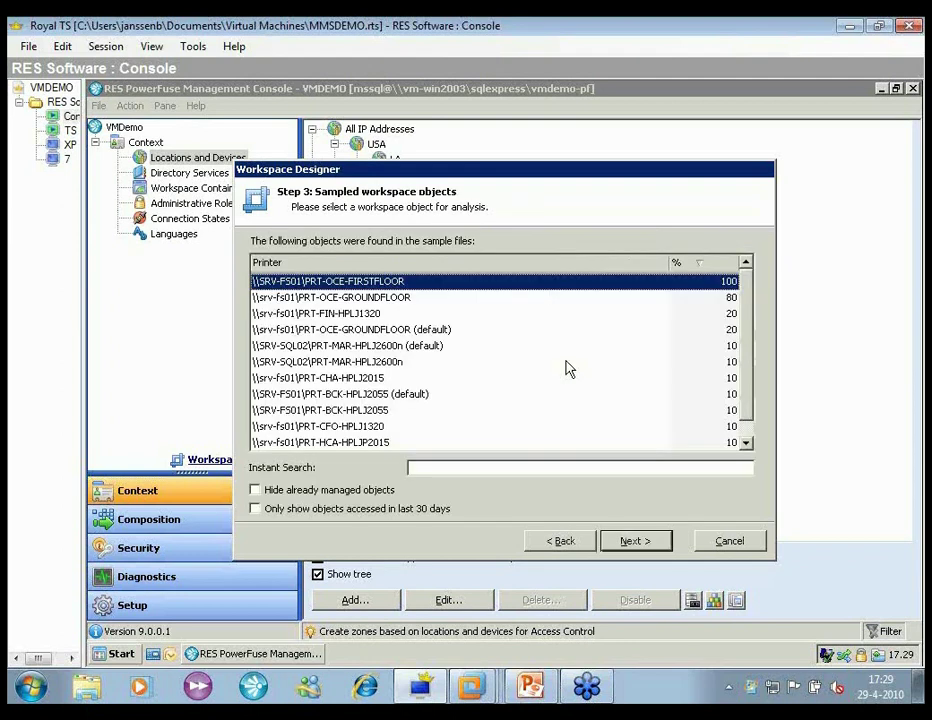
- Analyze the printer \\srv-fs01\PRT-OCE-GROUNDFLOOR and select the context rule Group = RES\Domain Users
click(412, 299)
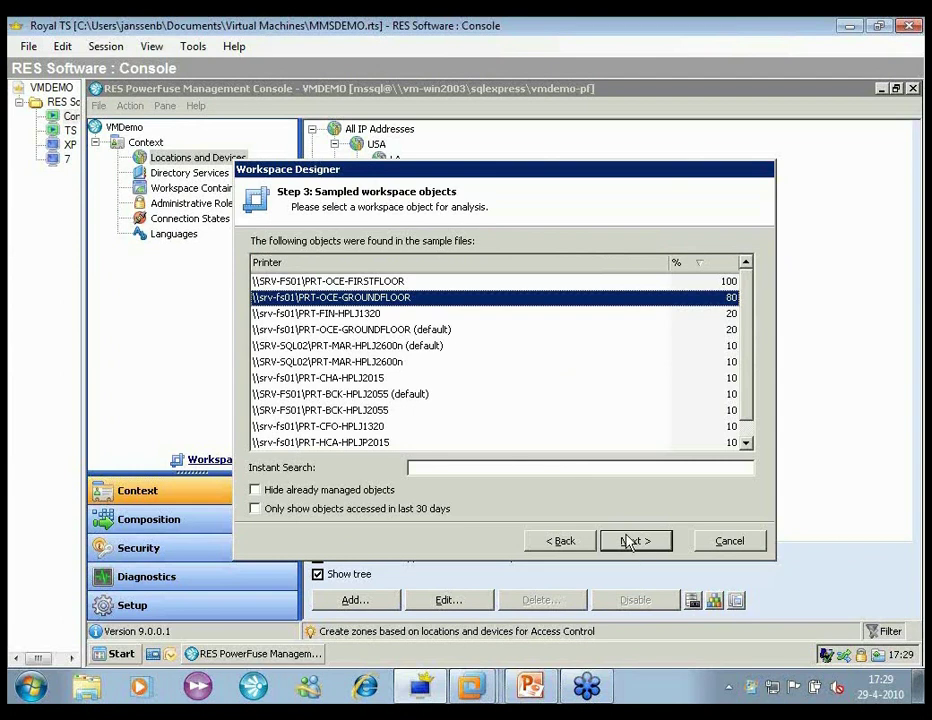
click(636, 541)
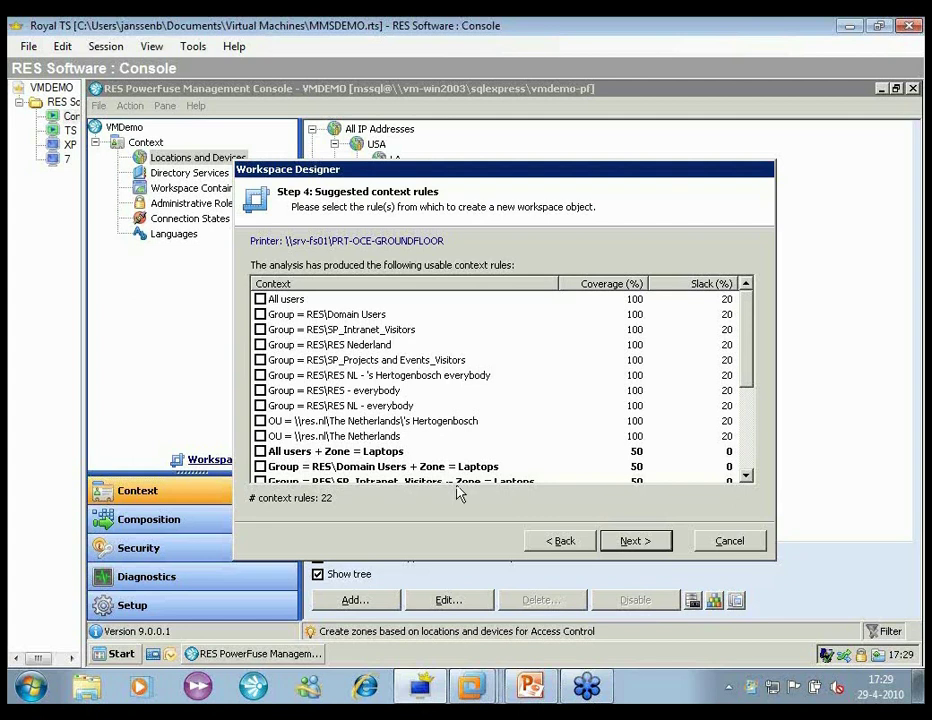
drag(748, 375, 732, 333)
click(440, 316)
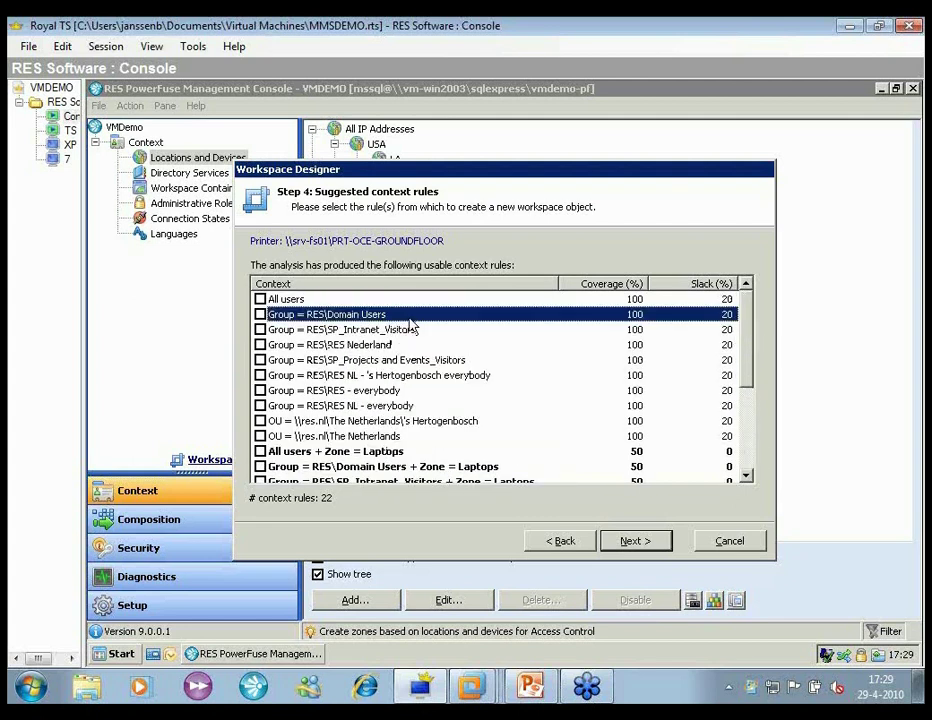
click(260, 314)
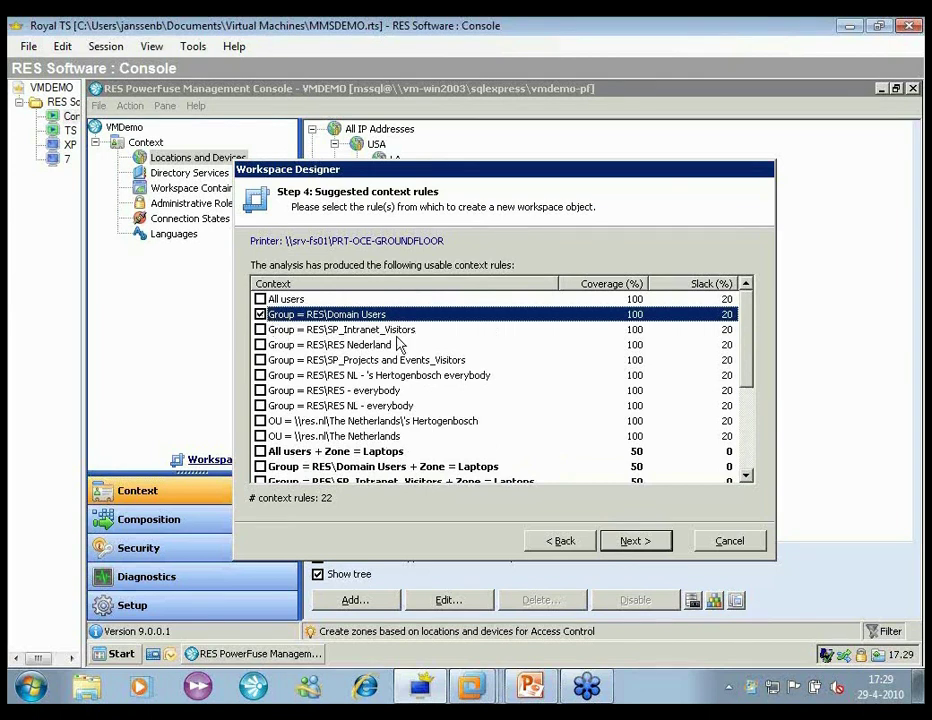
click(636, 540)
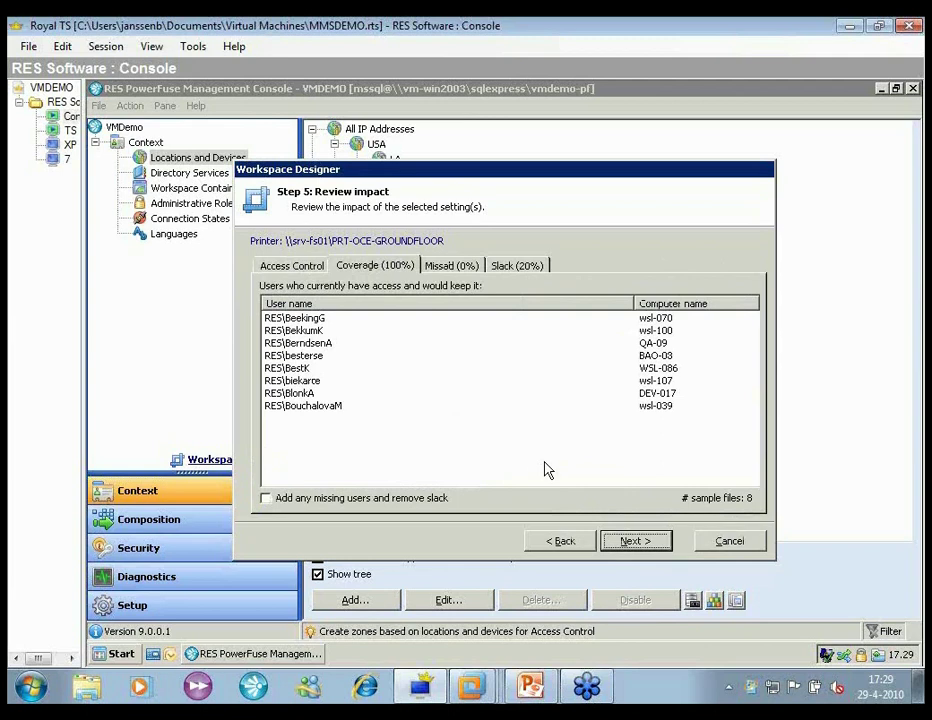
- Review the printer rule's access control and its coverage, missed and slack users
click(293, 266)
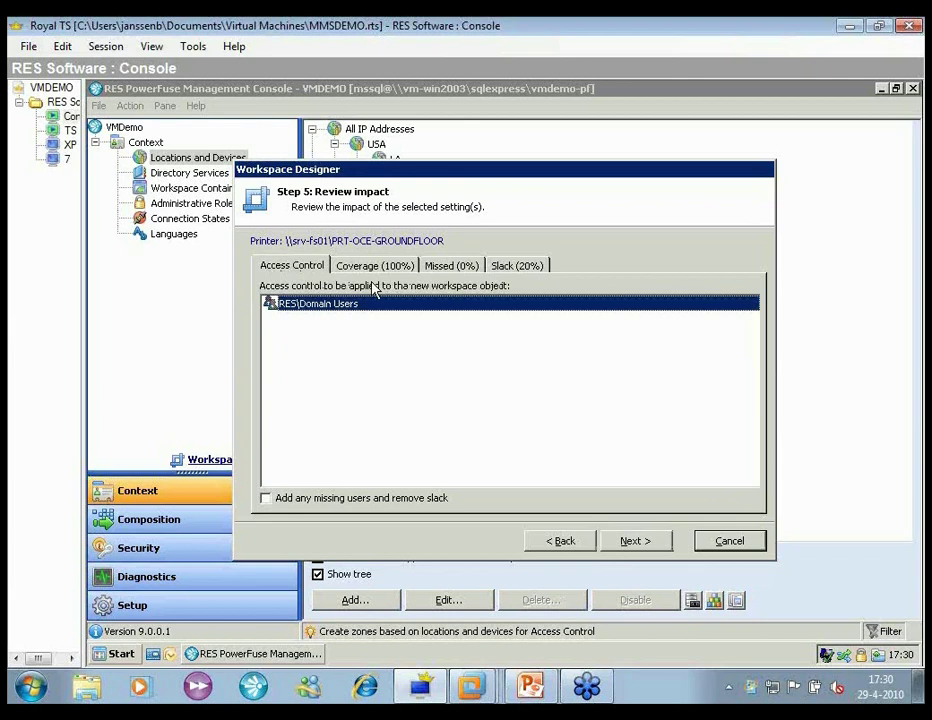
click(362, 266)
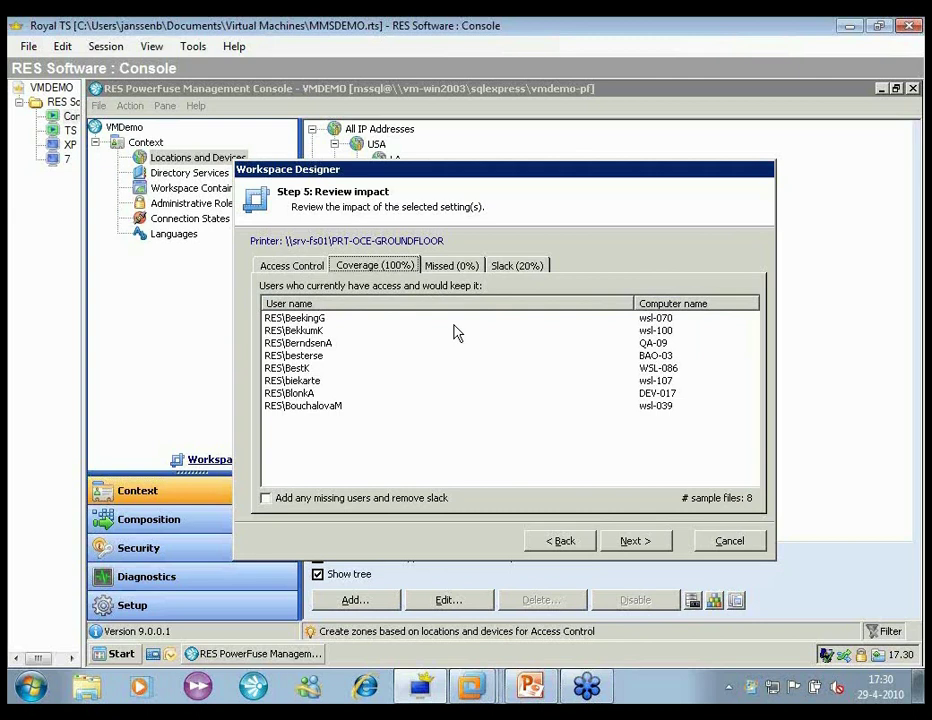
click(463, 267)
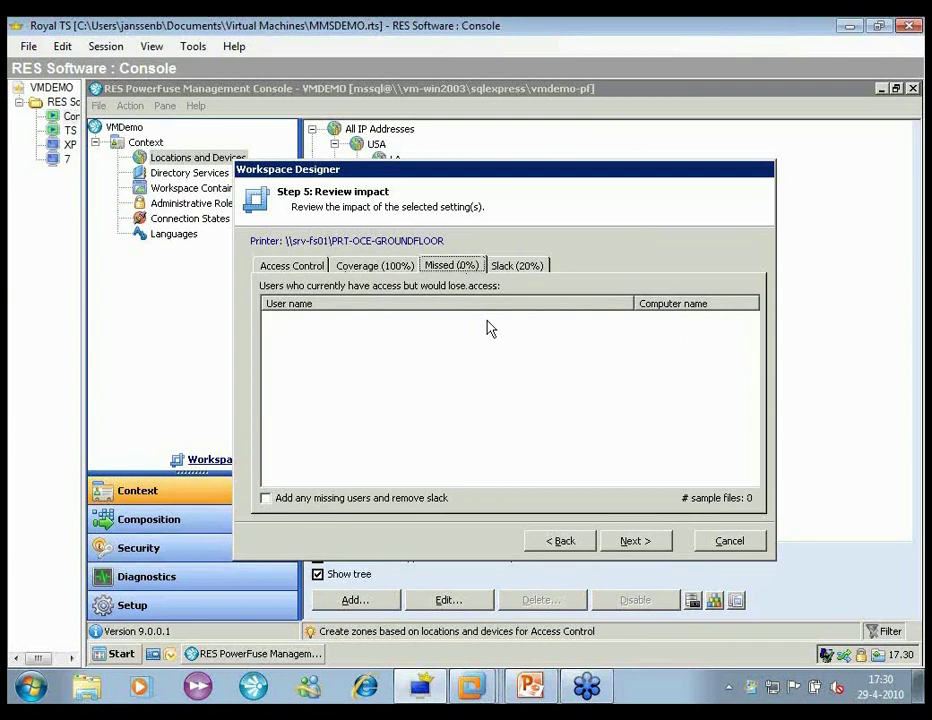
click(515, 266)
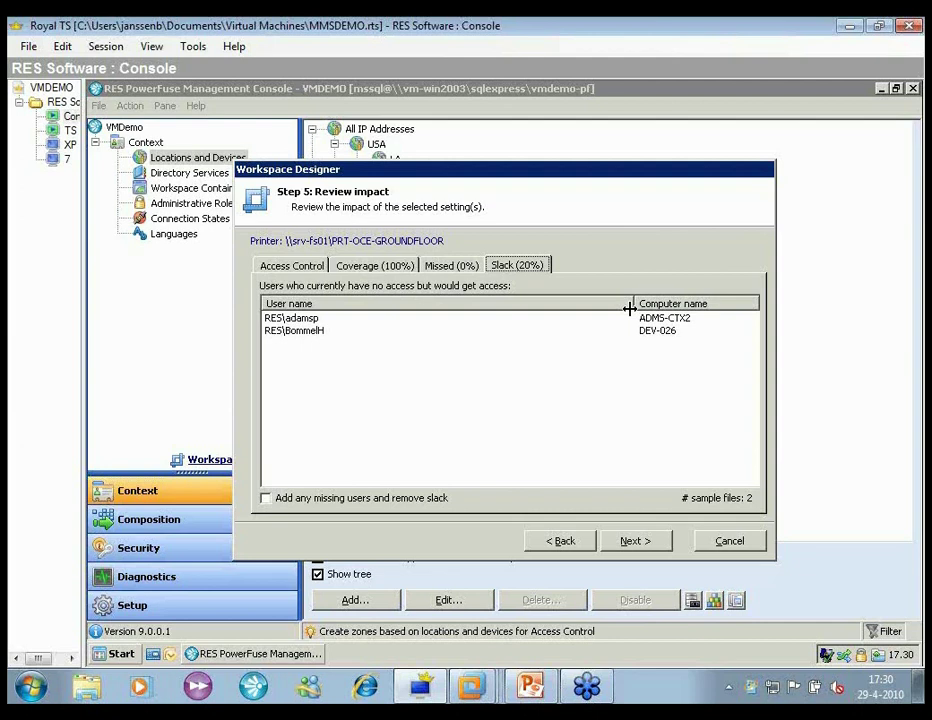
click(302, 266)
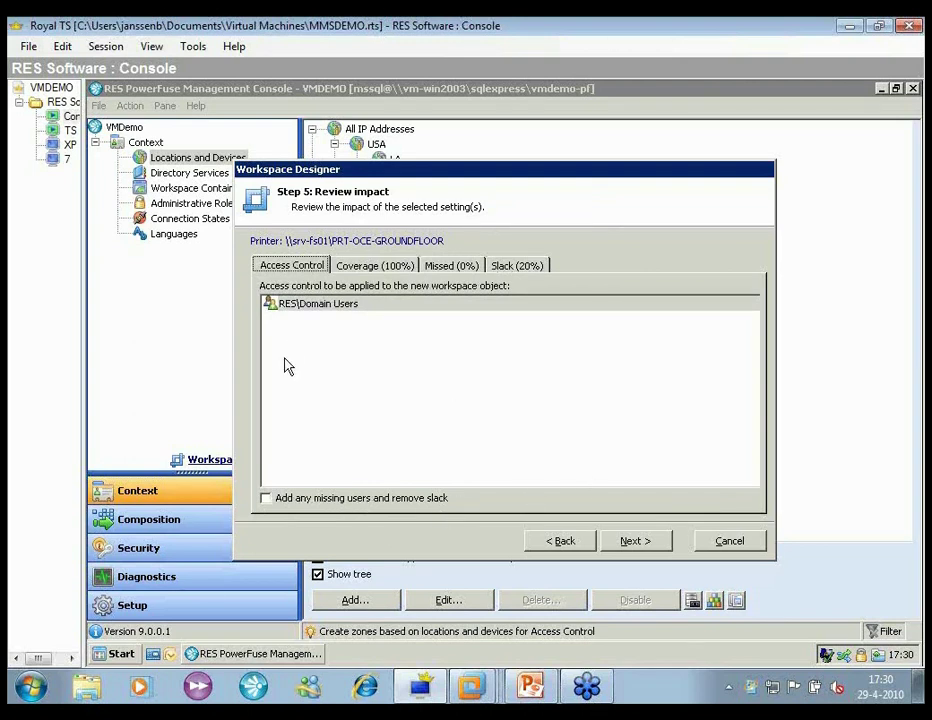
- Try adding any missing users and removing slack for the printer object, and back out to the Workspace Designer's welcome page without creating it
click(281, 500)
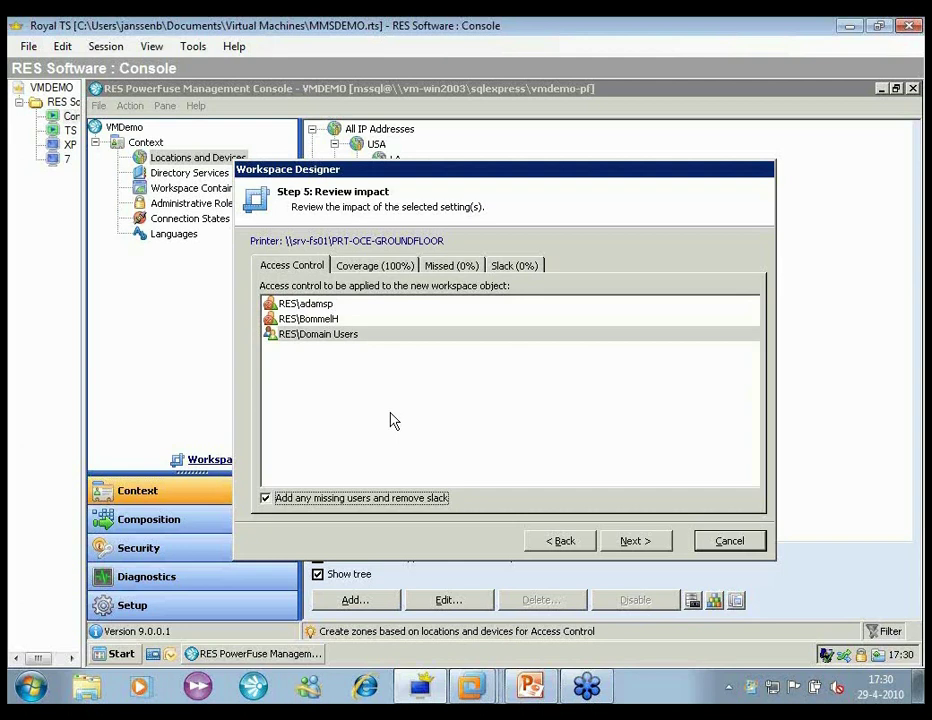
click(647, 542)
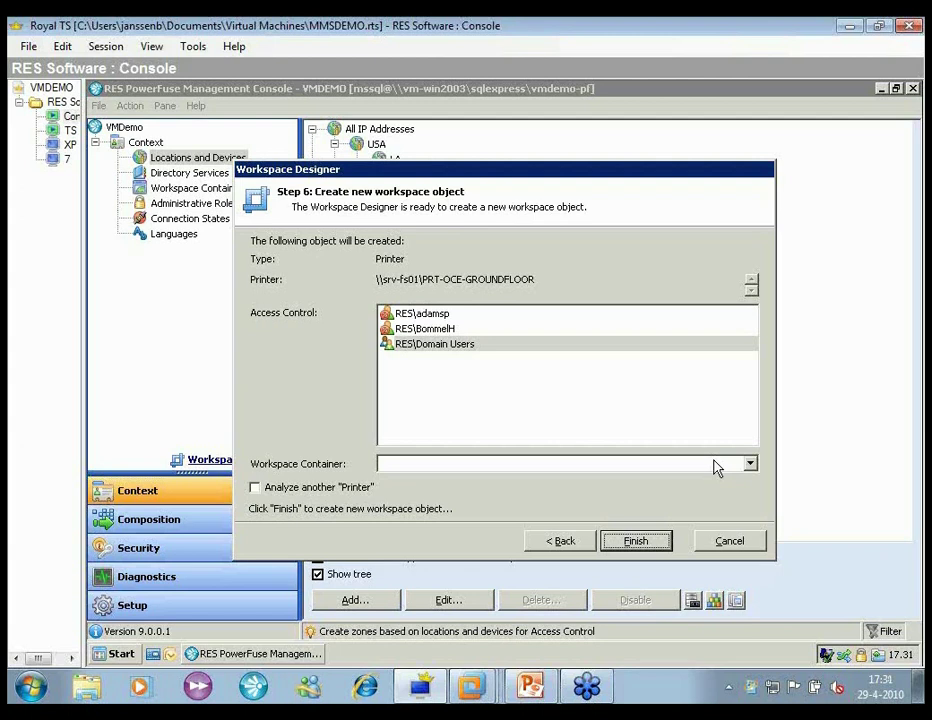
click(562, 544)
click(562, 545)
click(562, 545)
click(562, 546)
click(562, 546)
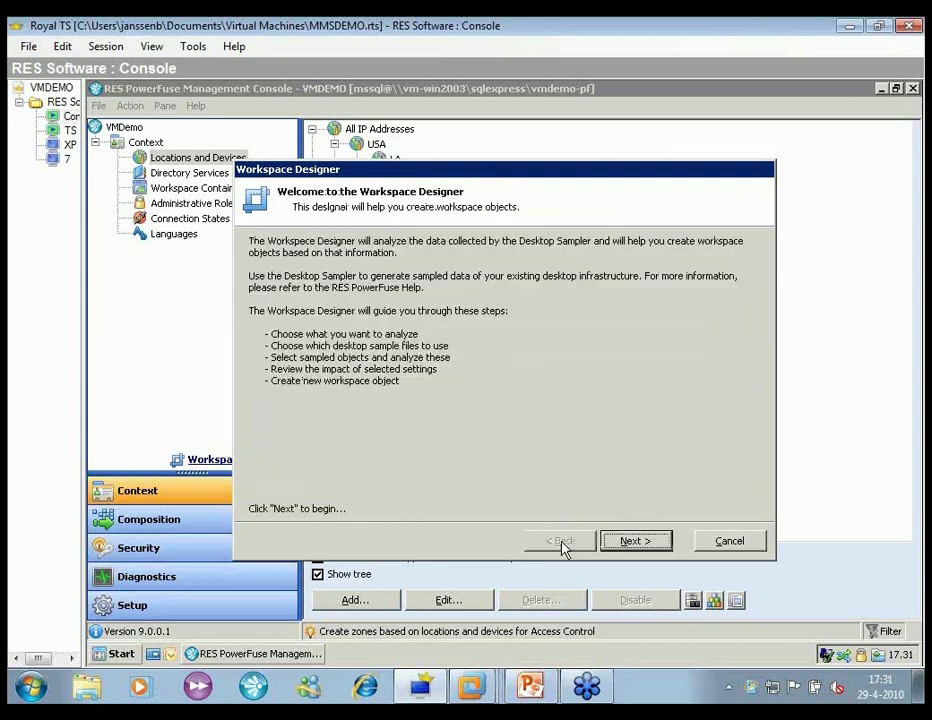
- Analyze Applications with the same desktop sample files
click(636, 541)
click(362, 291)
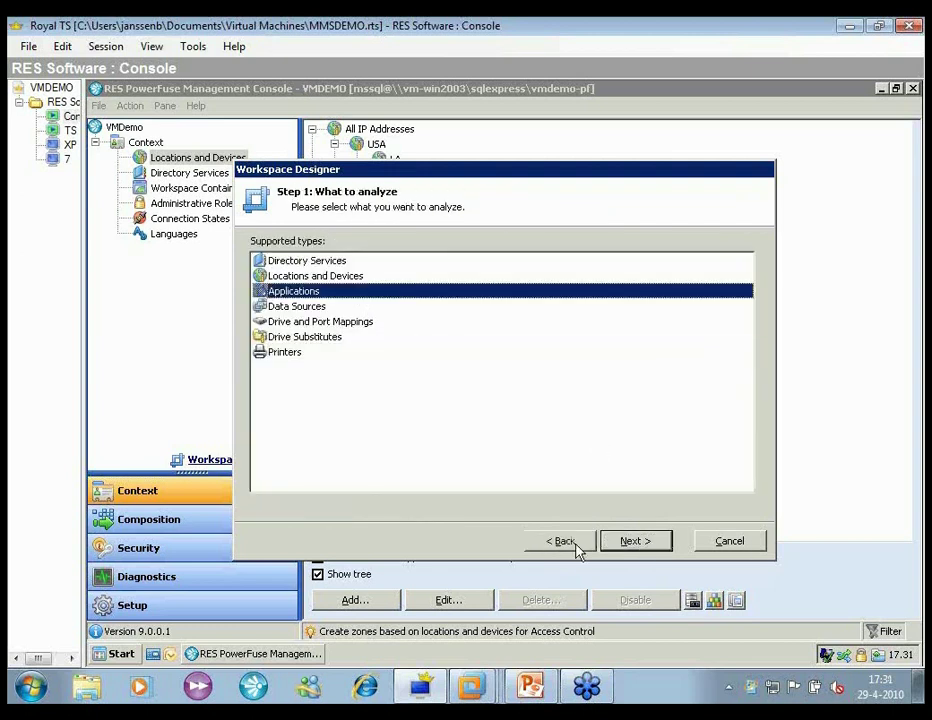
click(636, 543)
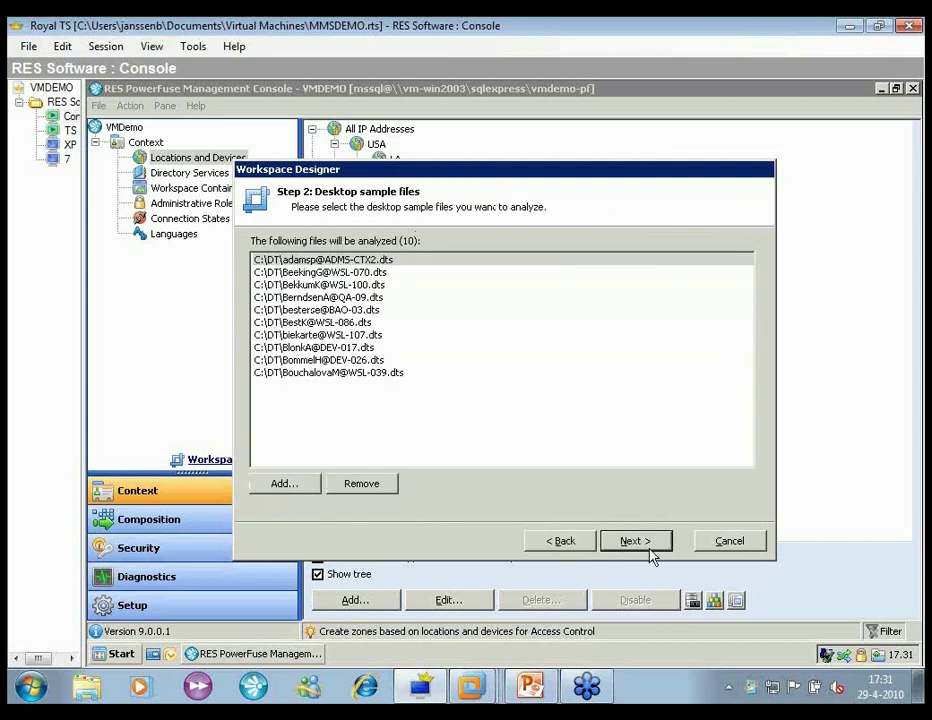
click(657, 550)
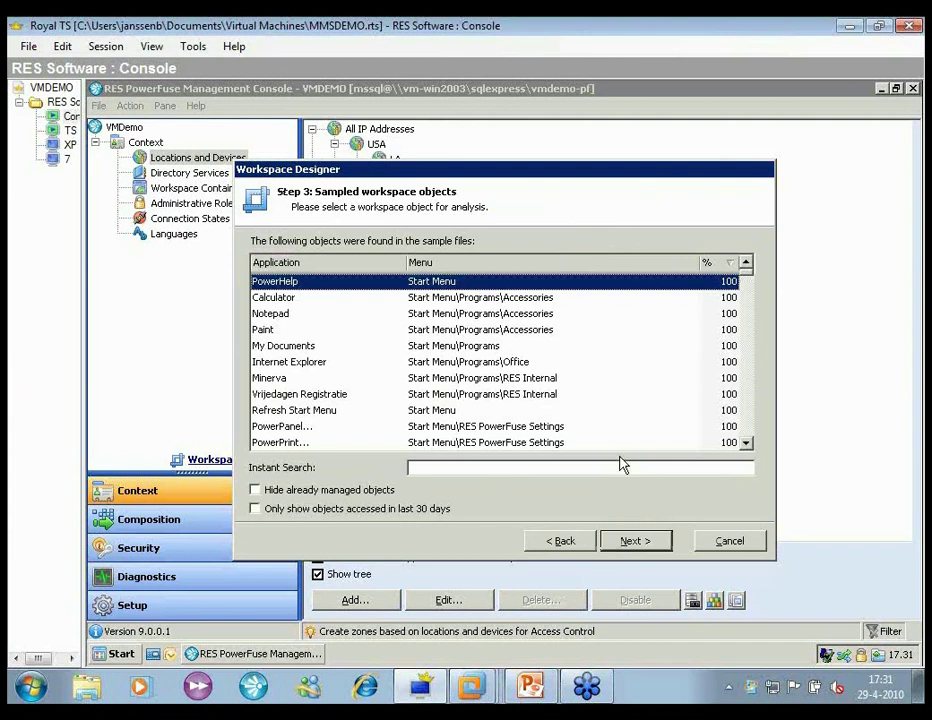
- Show only objects accessed in the last 30 days, search for excel, and analyze Microsoft Excel 2007
click(437, 512)
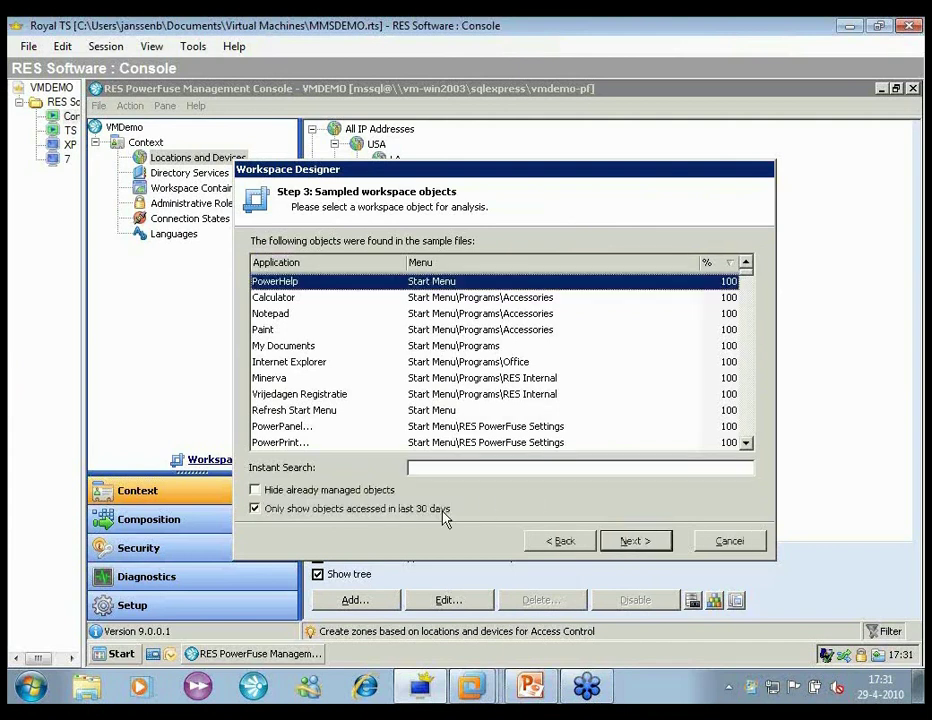
click(430, 468)
text(excell)
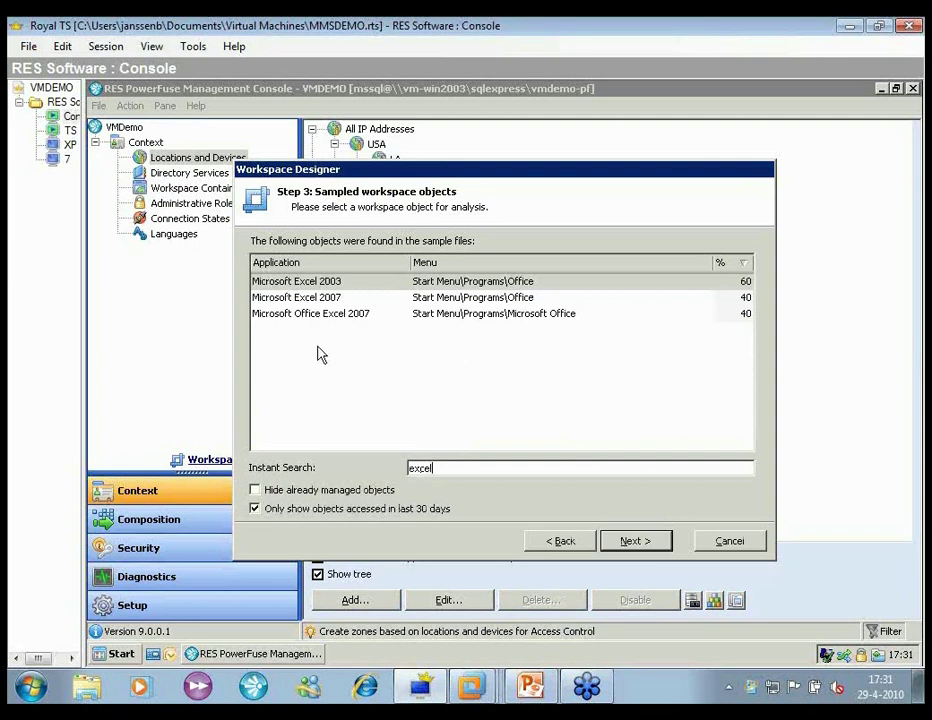
click(350, 297)
click(648, 541)
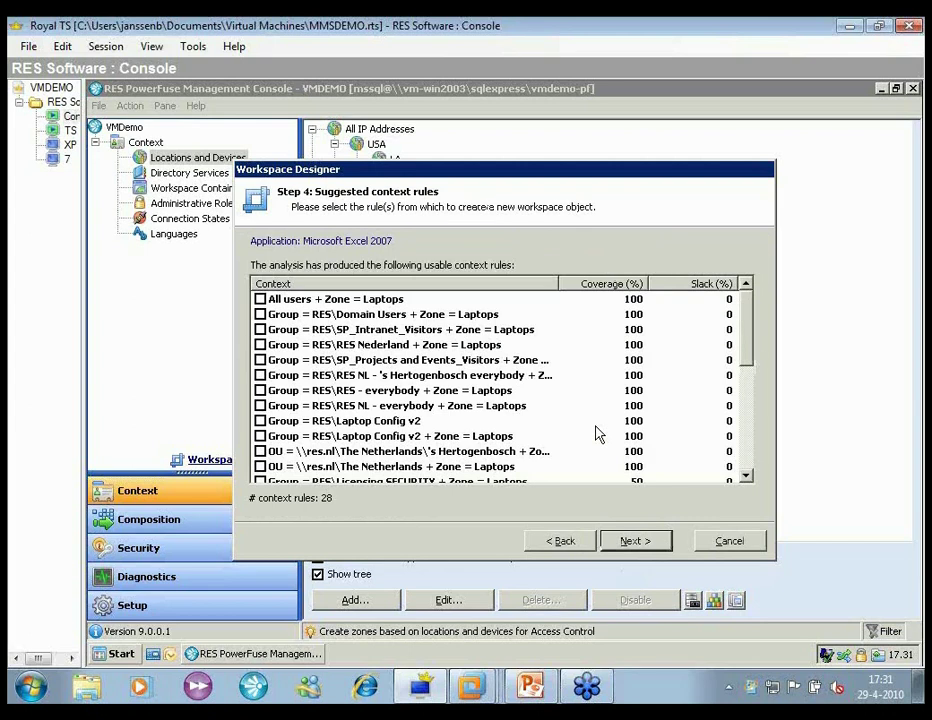
- Select the rule Group = RES\Domain Users + Zone = Laptops and continue through the impact review to the object creation page
click(260, 315)
click(632, 543)
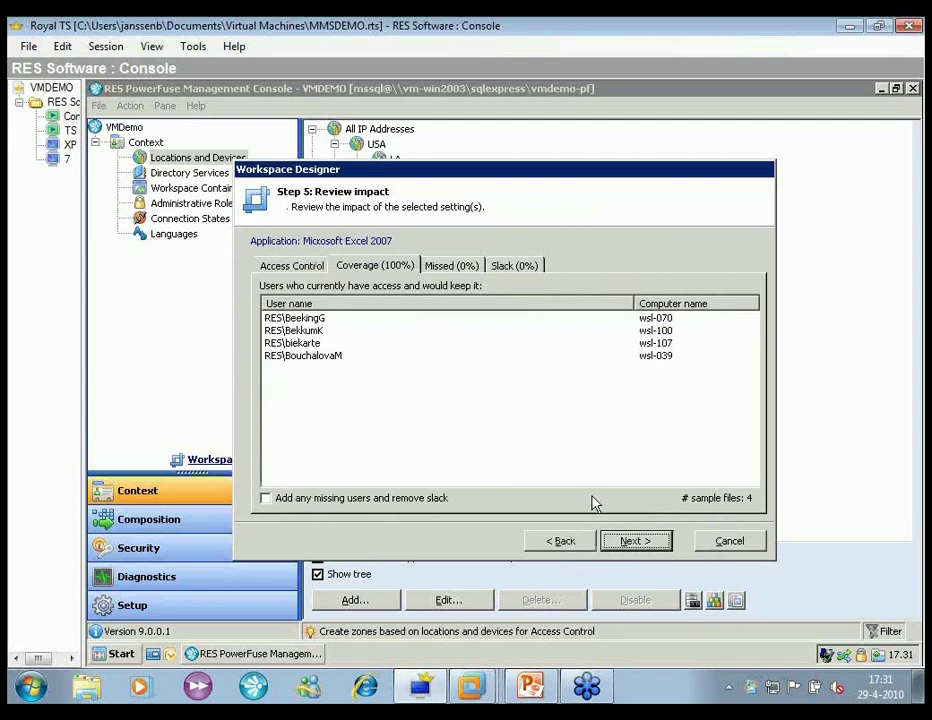
click(648, 542)
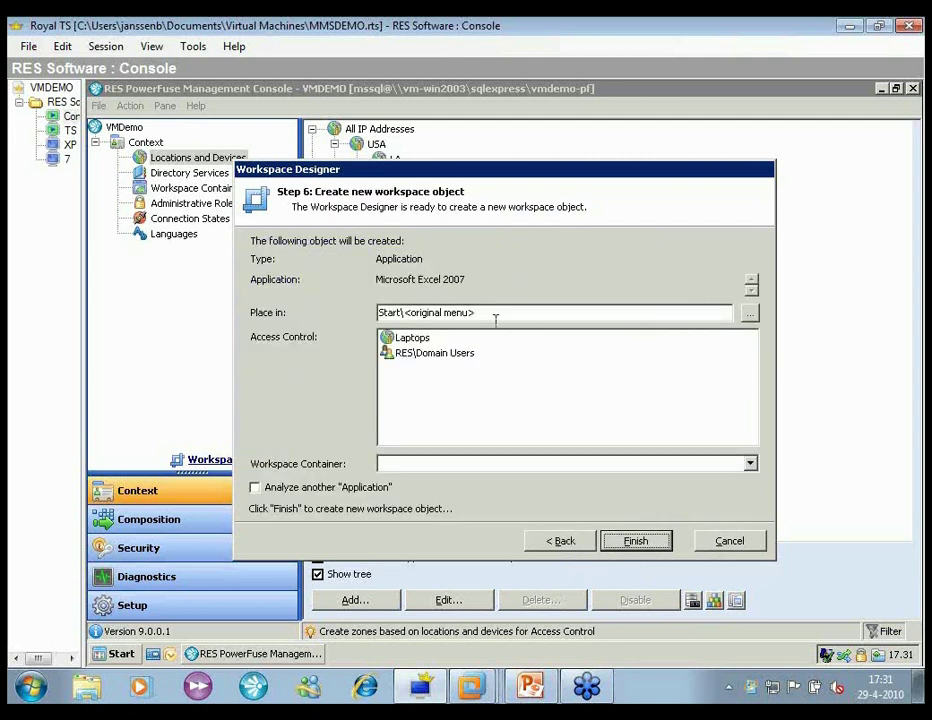
- Look through the workspace container choices for the Excel object and cancel the Workspace Designer without creating it
click(749, 464)
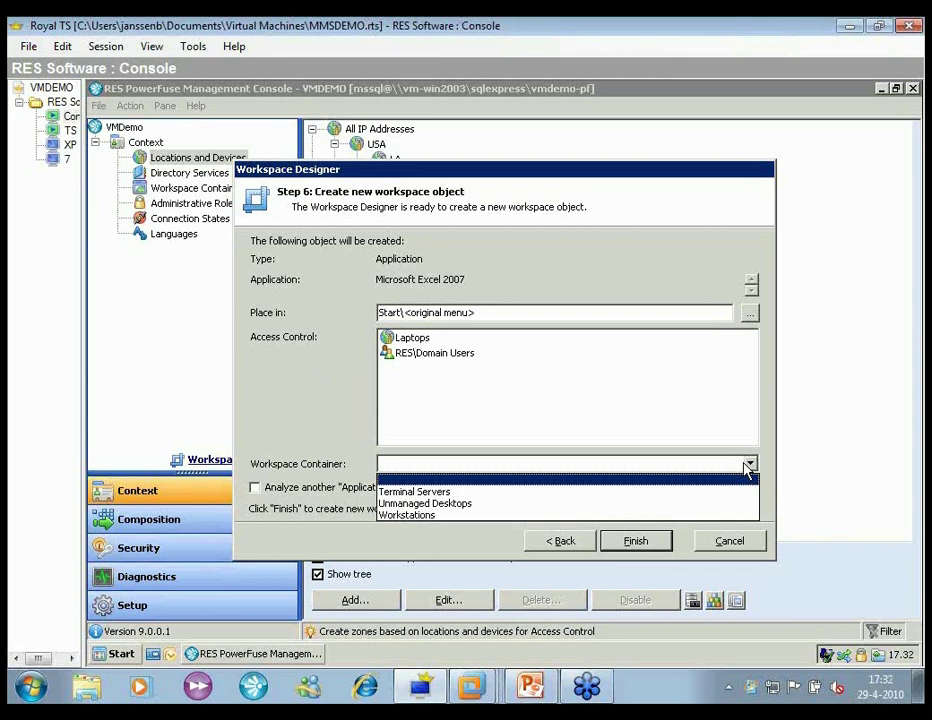
click(752, 548)
click(752, 546)
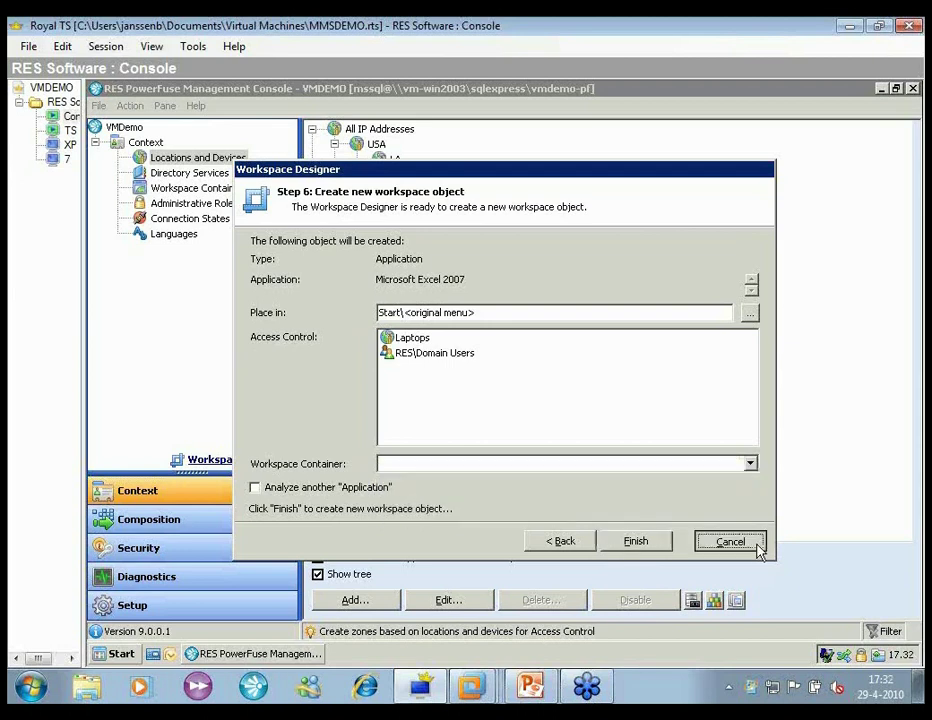
- Switch to the PowerPoint presentation RES-PowerFuse-2010-What's-New
click(531, 685)
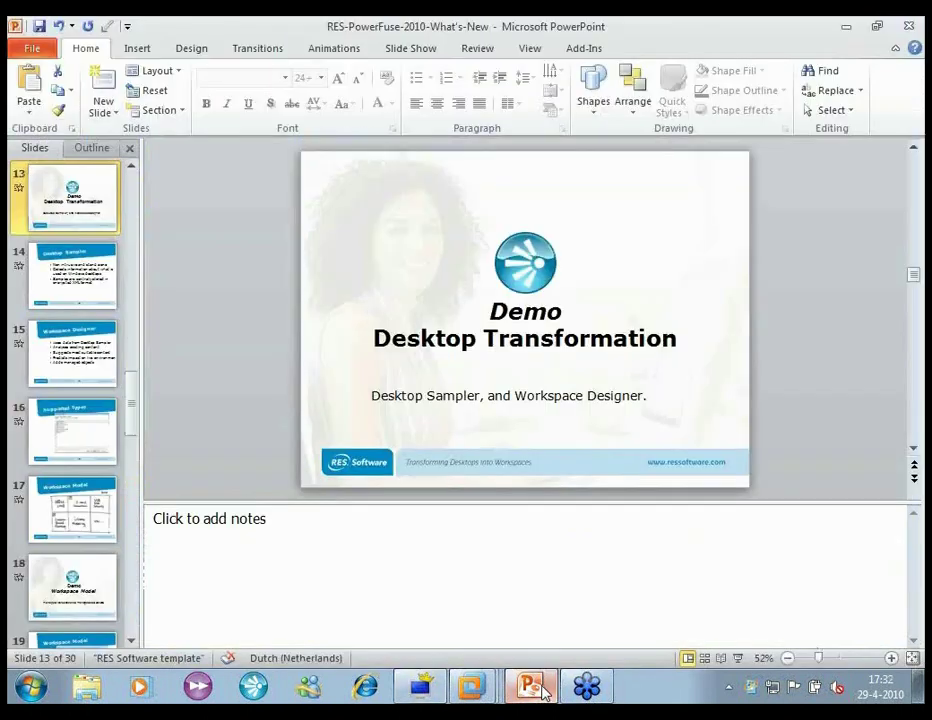
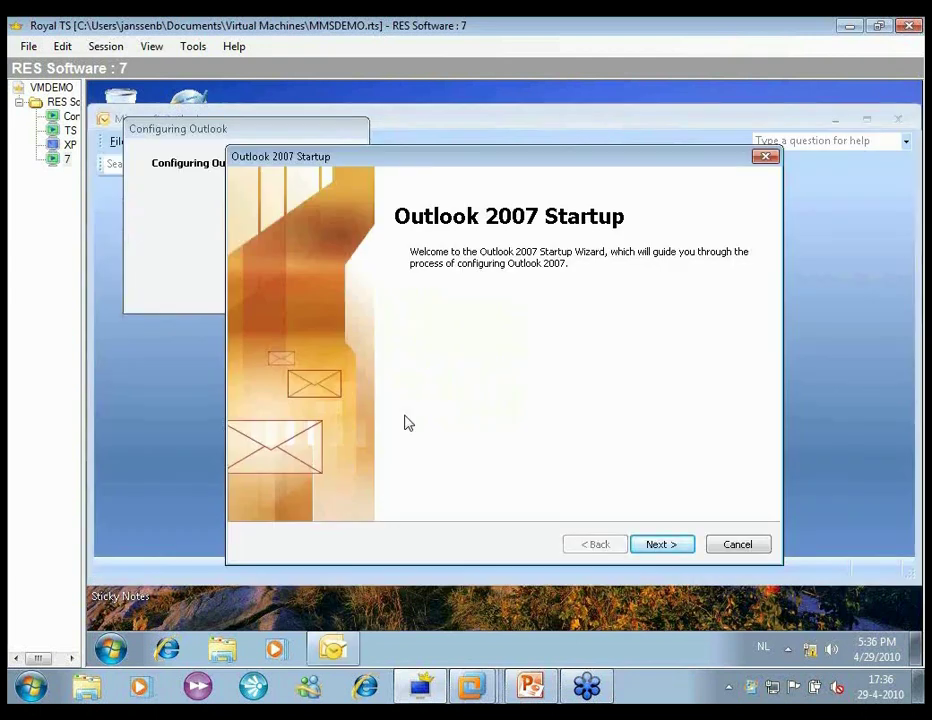
- Exit the Outlook 2007 startup wizard on the Windows 7 session without configuring a profile
click(754, 547)
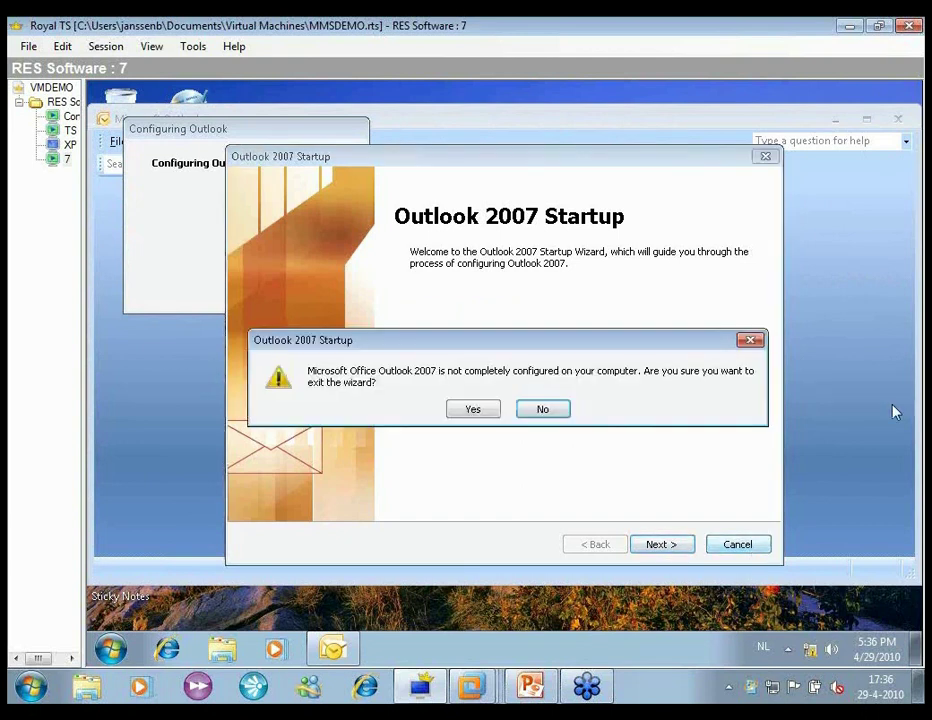
click(485, 412)
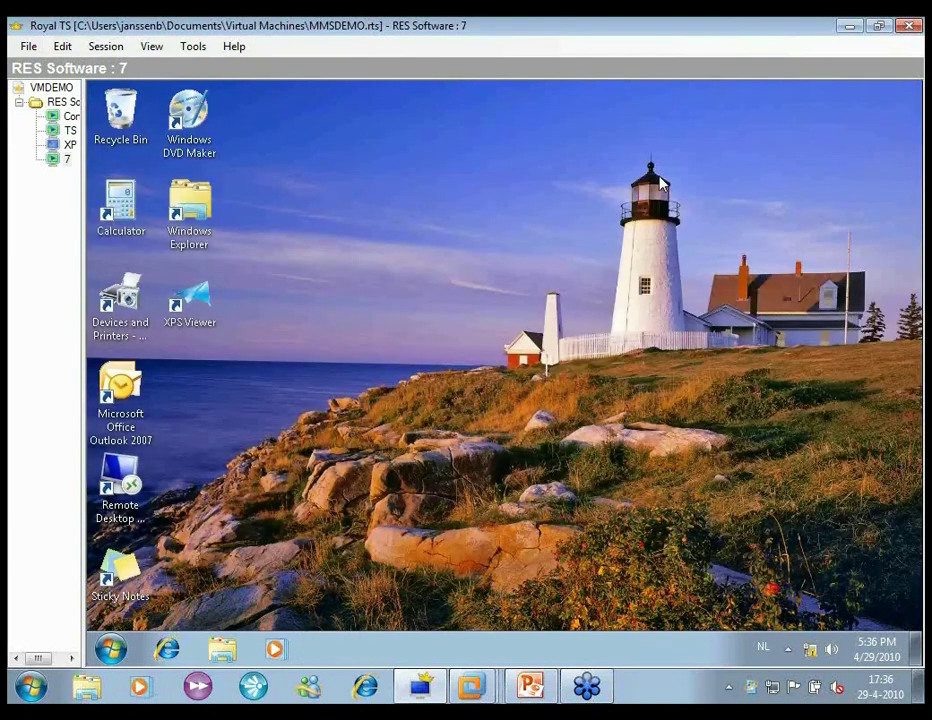
- In the Console session's agent setup, set Run Workspace Composer to Automatic for VM-WIN7
click(70, 118)
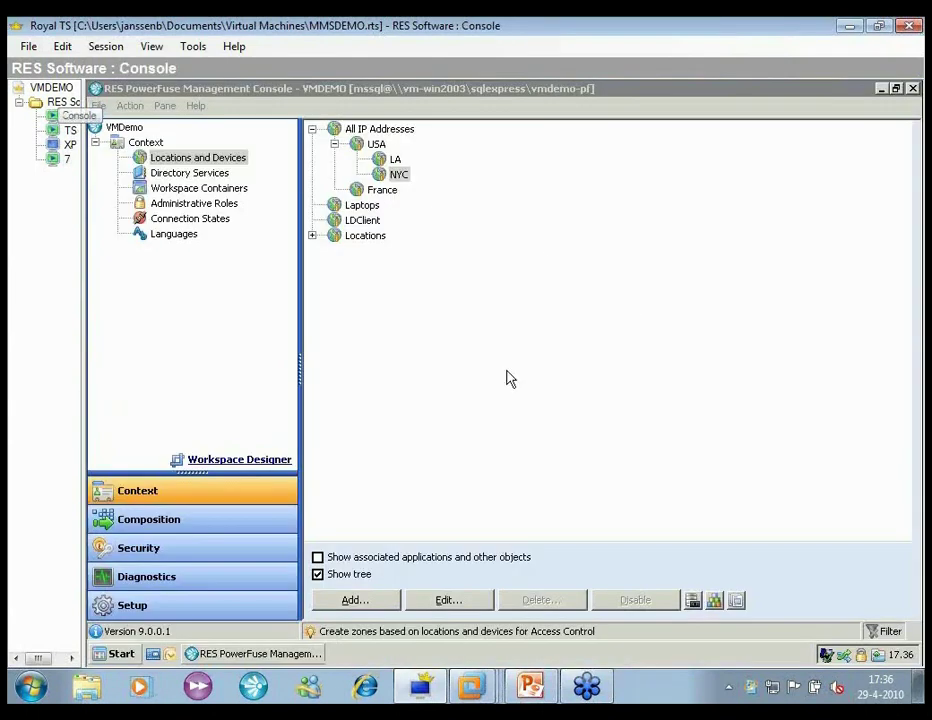
click(208, 609)
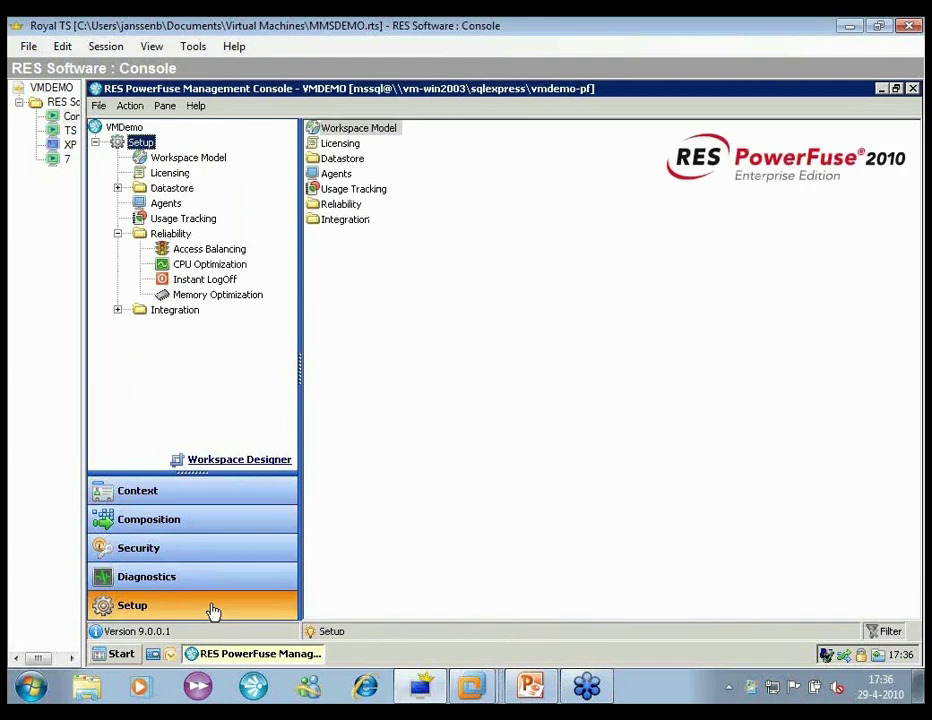
click(168, 205)
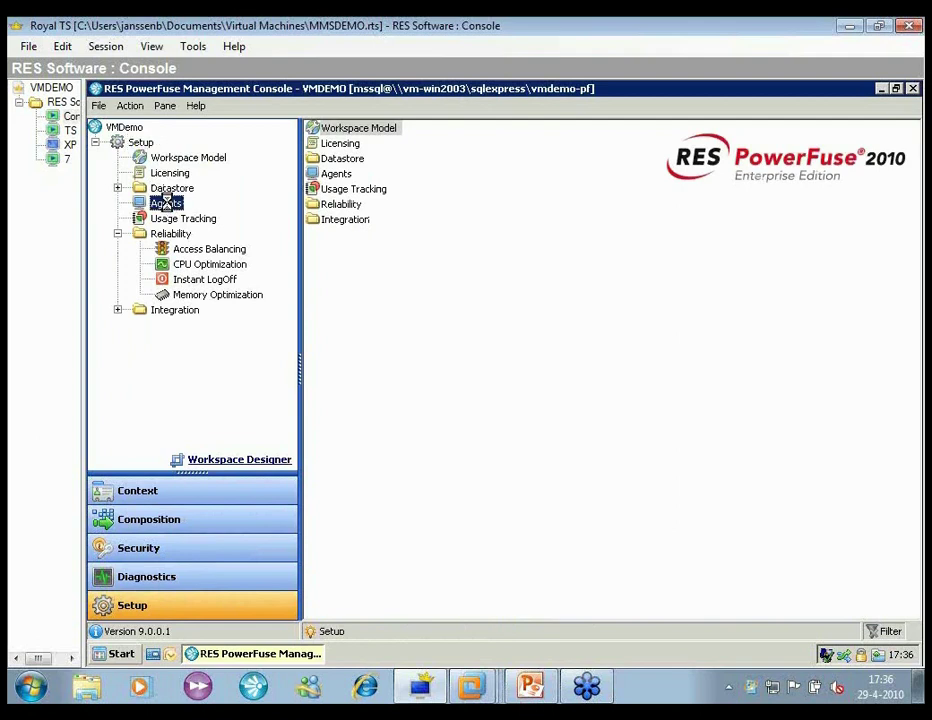
right_click(414, 331)
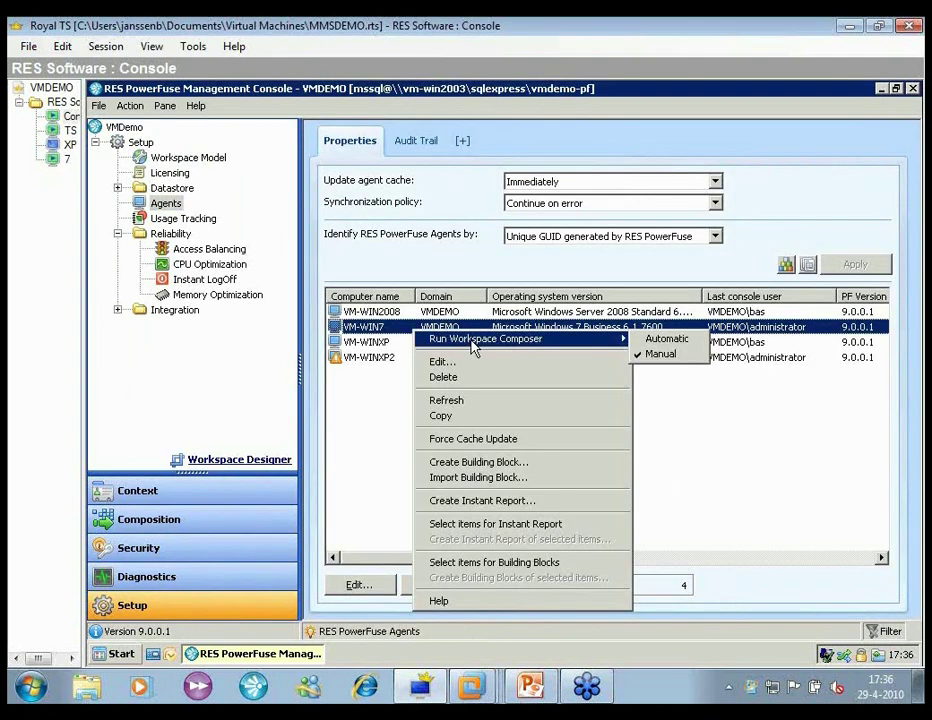
click(645, 348)
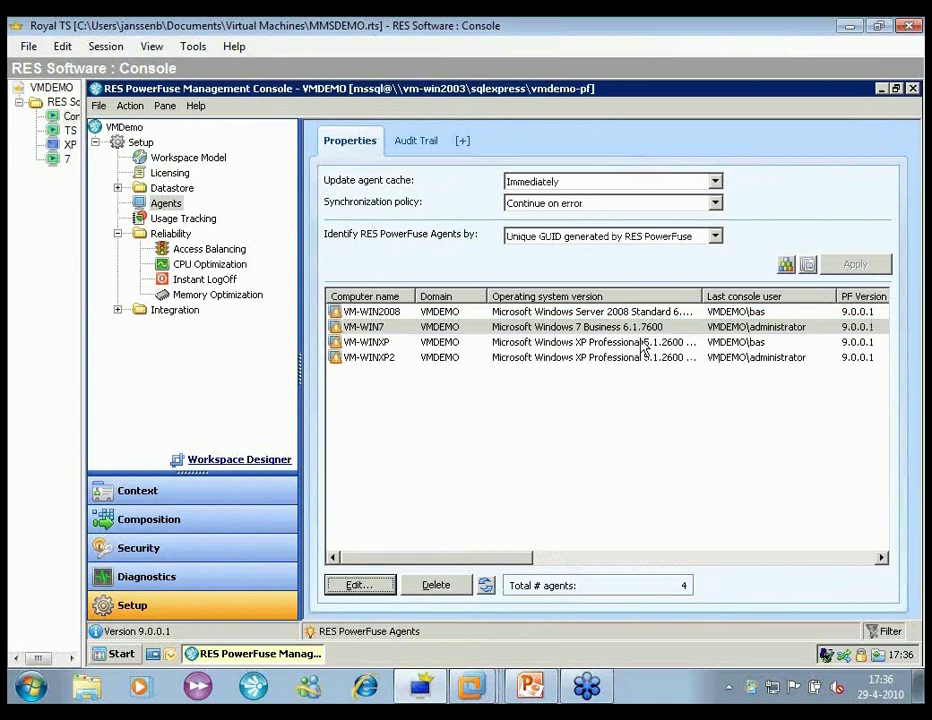
- Return to the Windows 7 remote session and log it off
click(50, 160)
key(super)
click(356, 604)
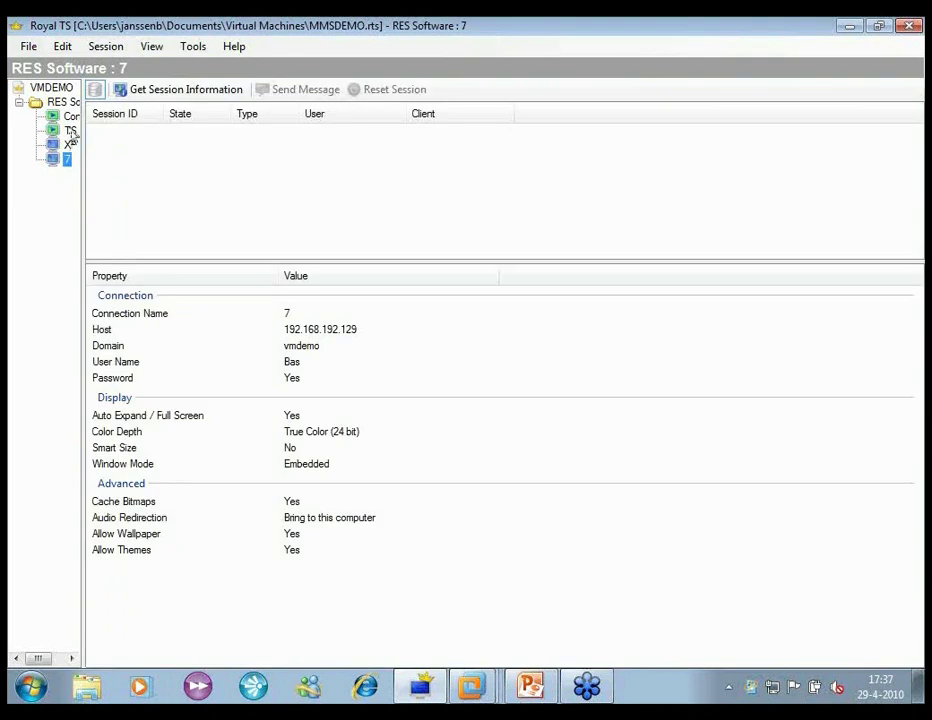
- For Unmanaged Desktops in the Workspace Model, merge managed applications with unmanaged shortcuts, enable Drive and Port Mappings and Printers, and apply
double_click(70, 131)
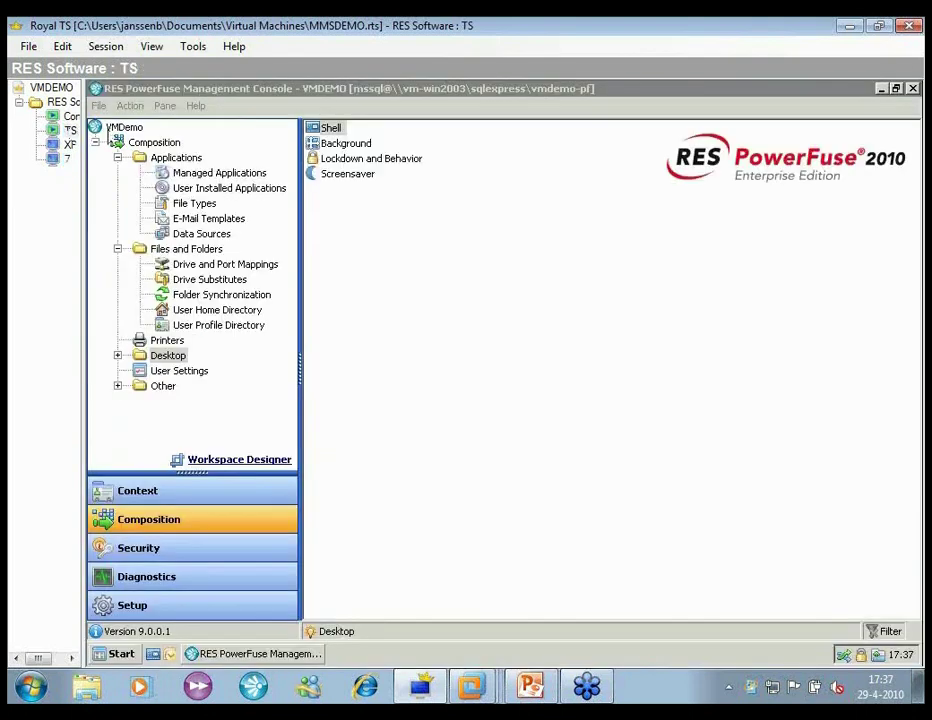
click(200, 607)
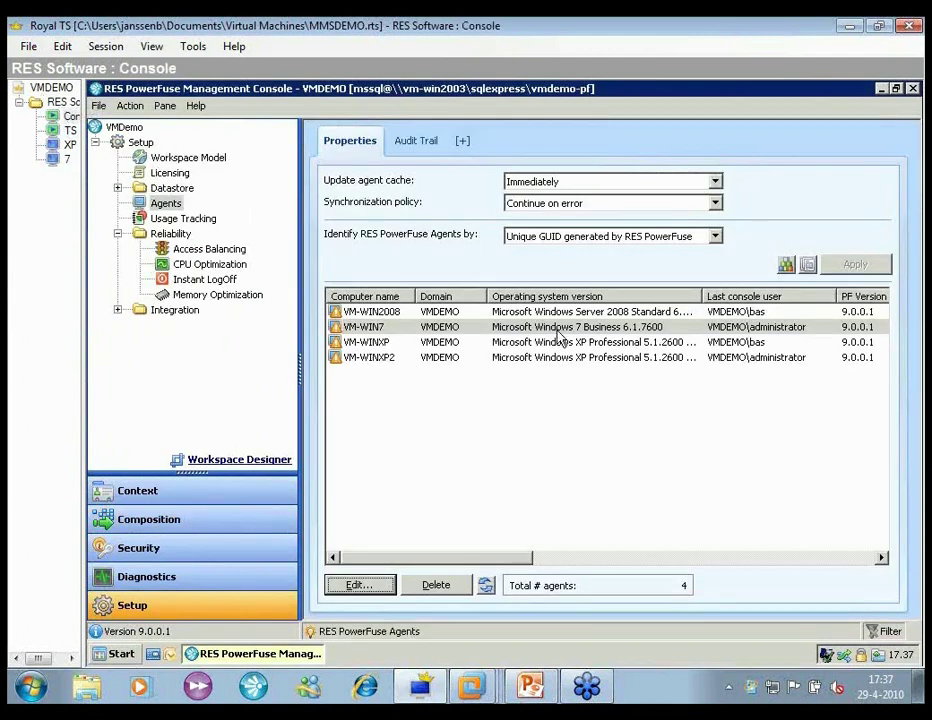
click(187, 157)
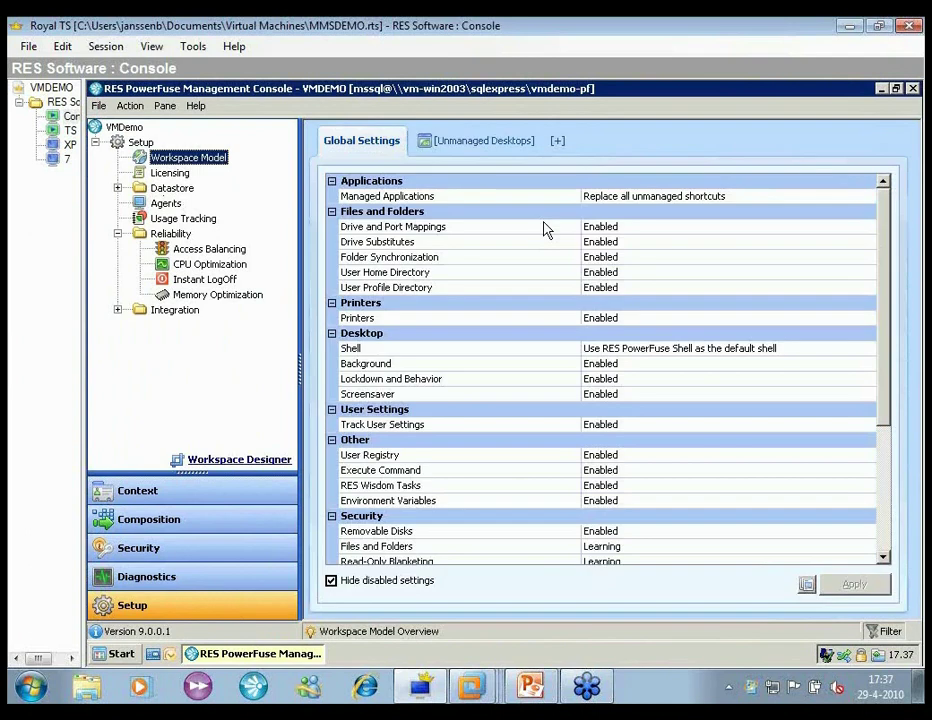
click(493, 140)
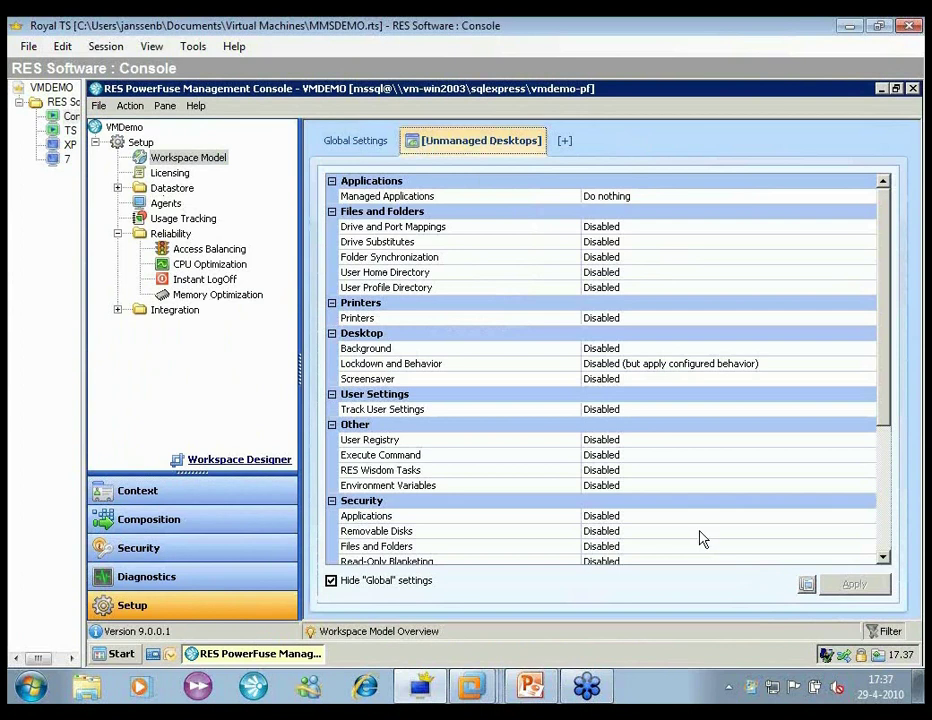
click(648, 200)
double_click(648, 200)
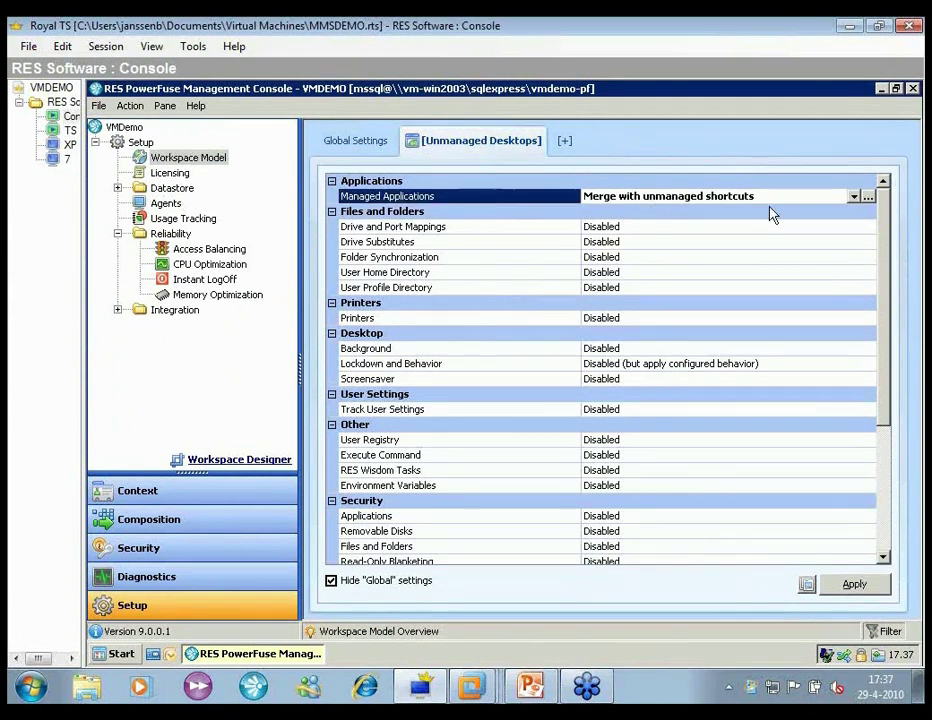
double_click(677, 232)
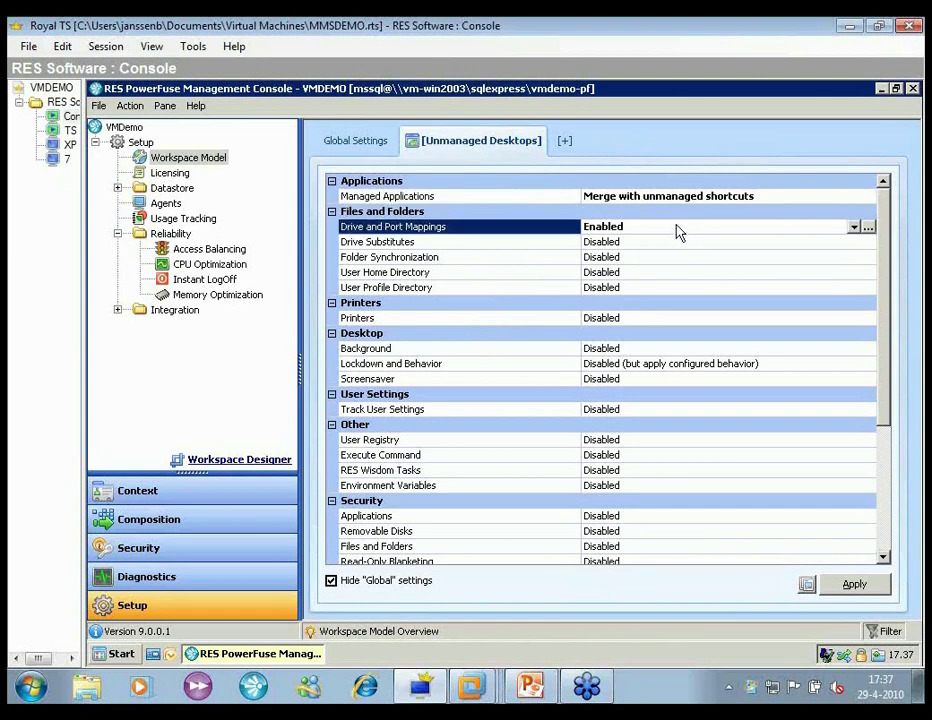
double_click(617, 318)
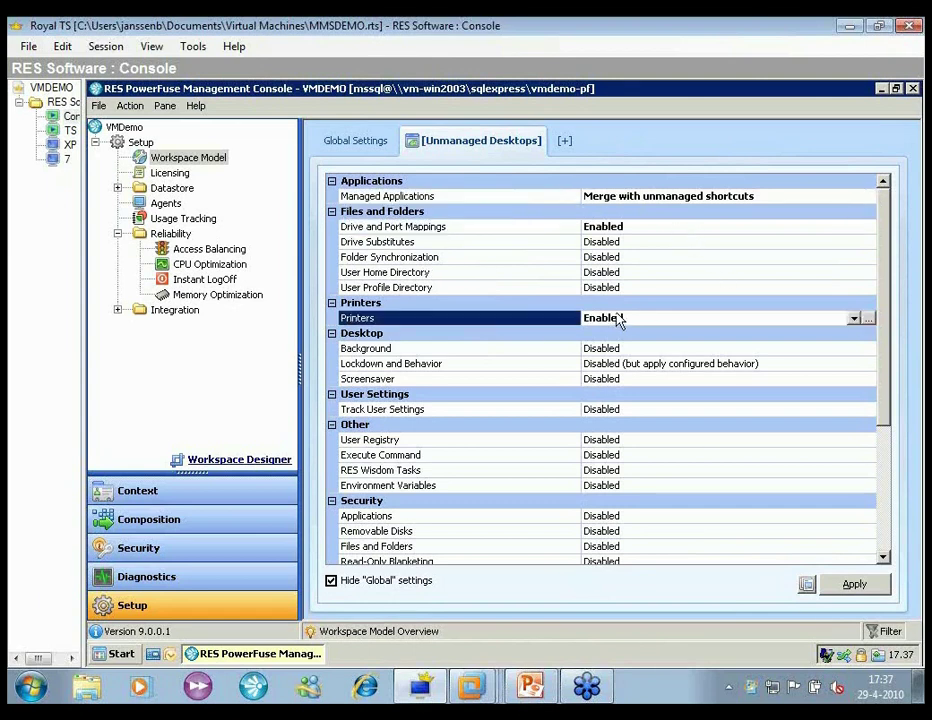
click(830, 585)
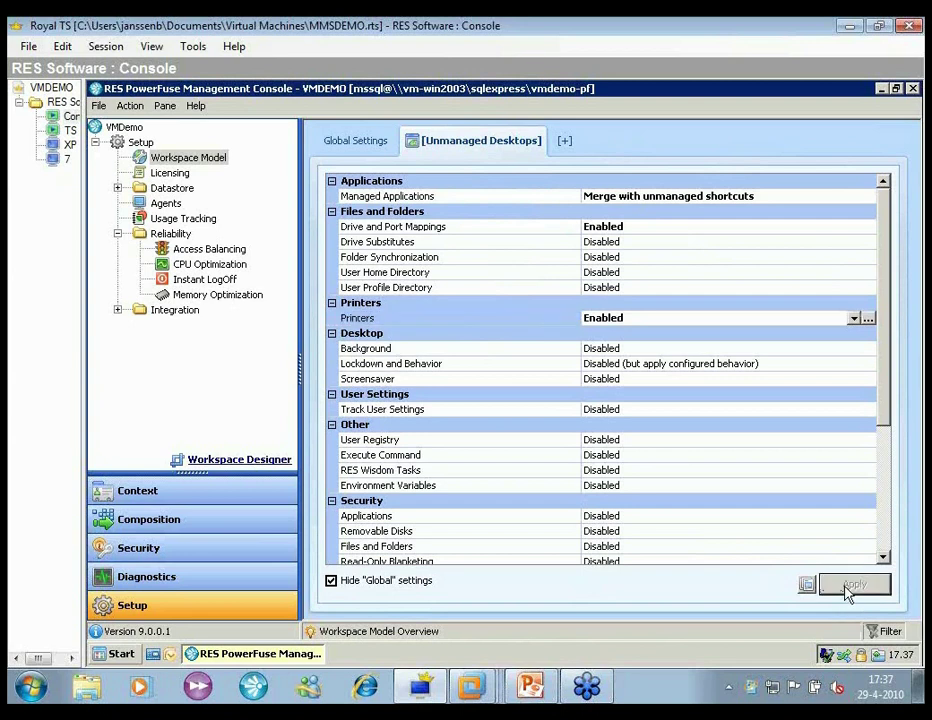
- Reconnect to the Windows 7 remote session
click(62, 160)
right_click(62, 161)
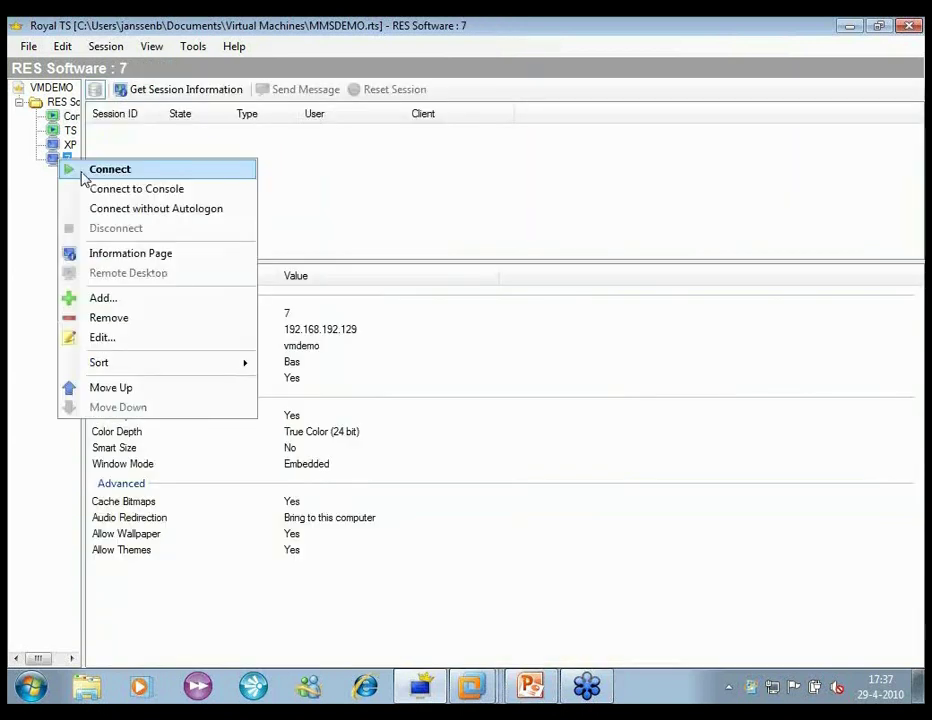
click(84, 172)
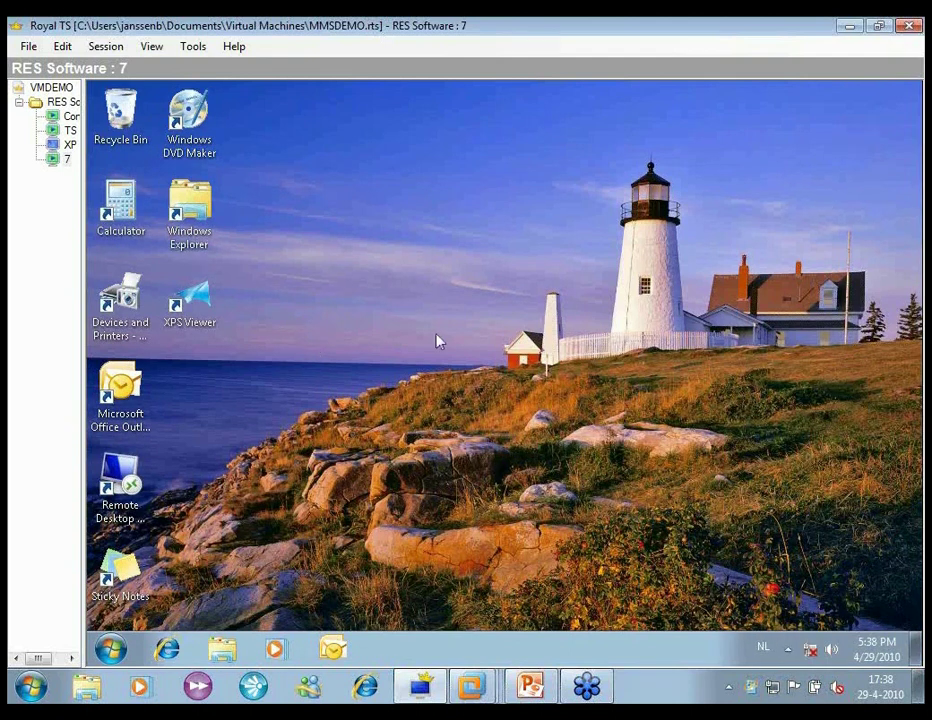
- Check the computer's available drives in Windows Explorer and close the window
double_click(205, 213)
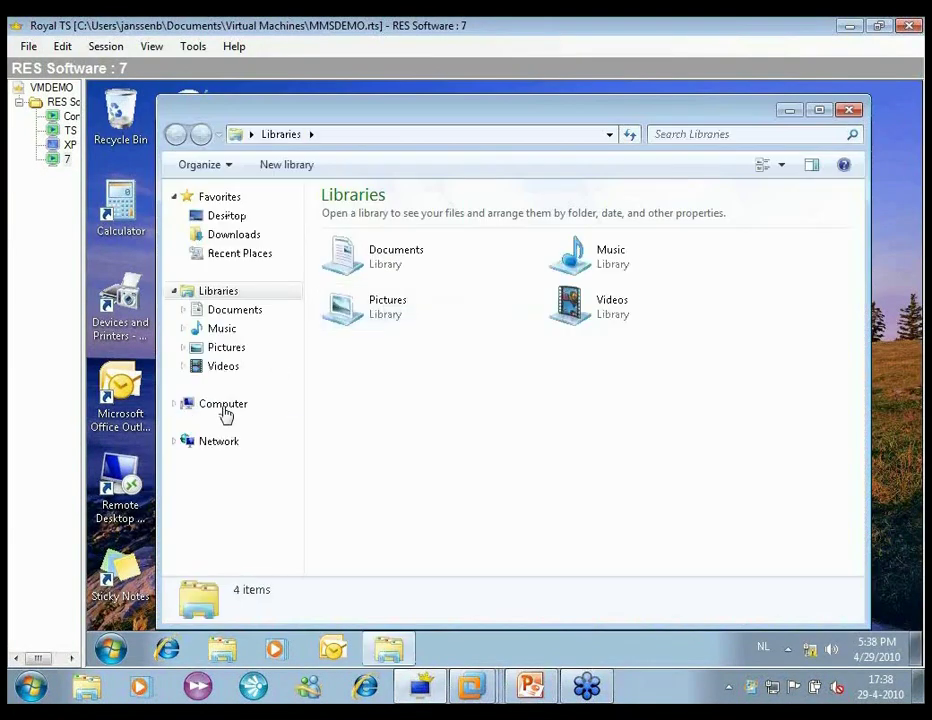
click(240, 408)
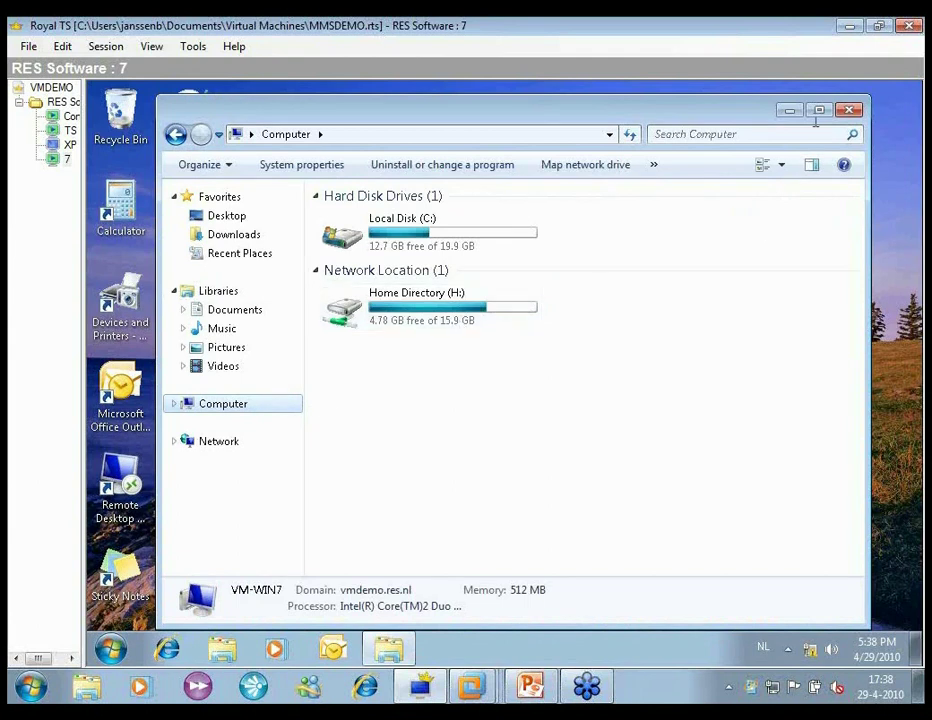
click(845, 111)
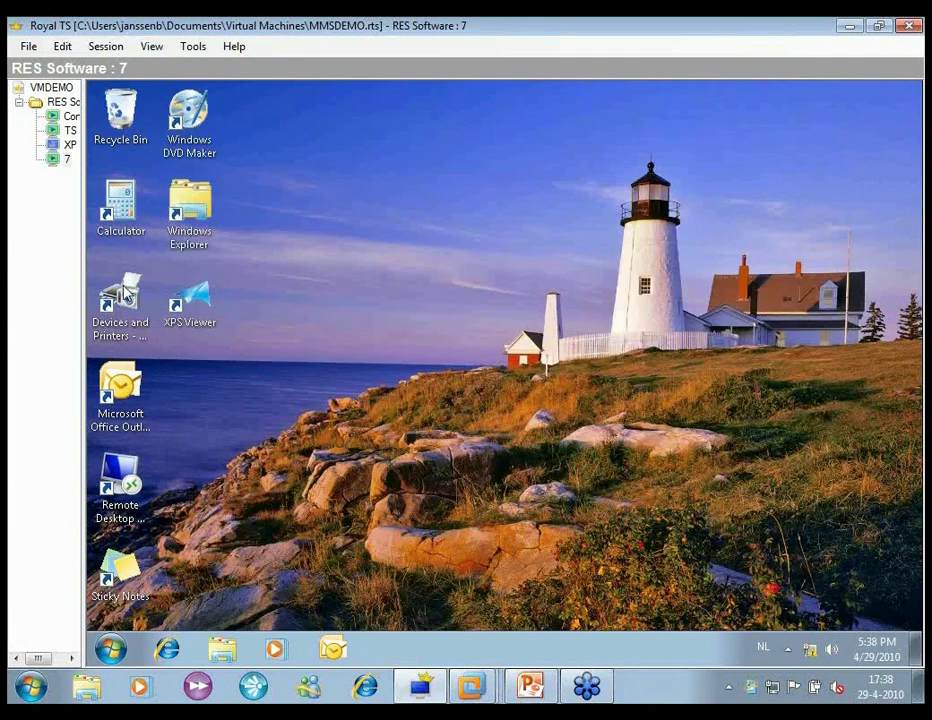
- Examine the available printers in Devices and Printers and start Microsoft Office Outlook 2007 to check its mailbox
double_click(121, 305)
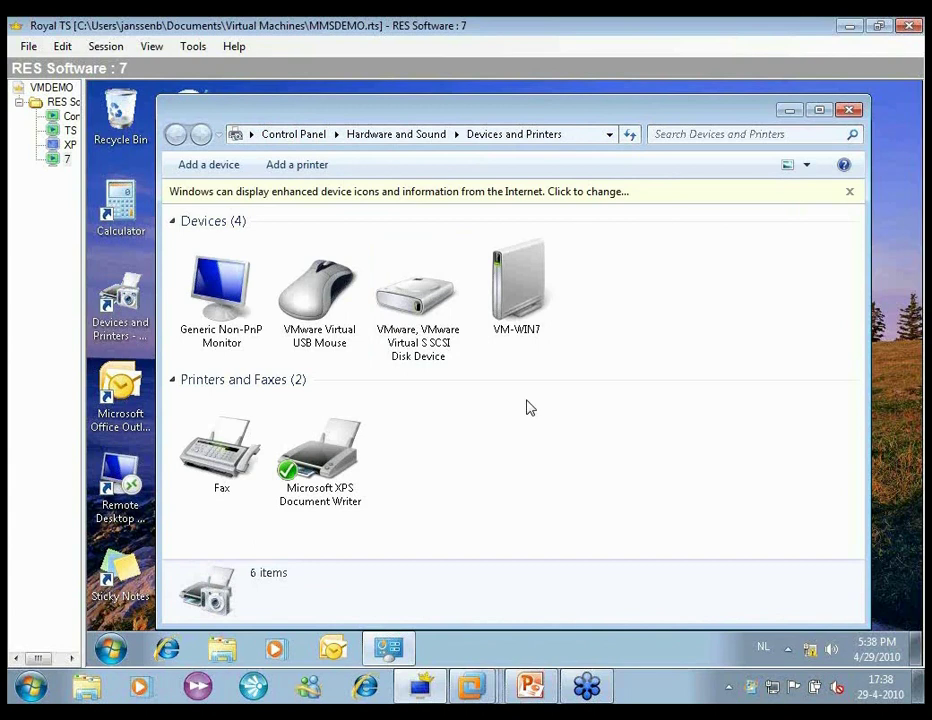
double_click(135, 390)
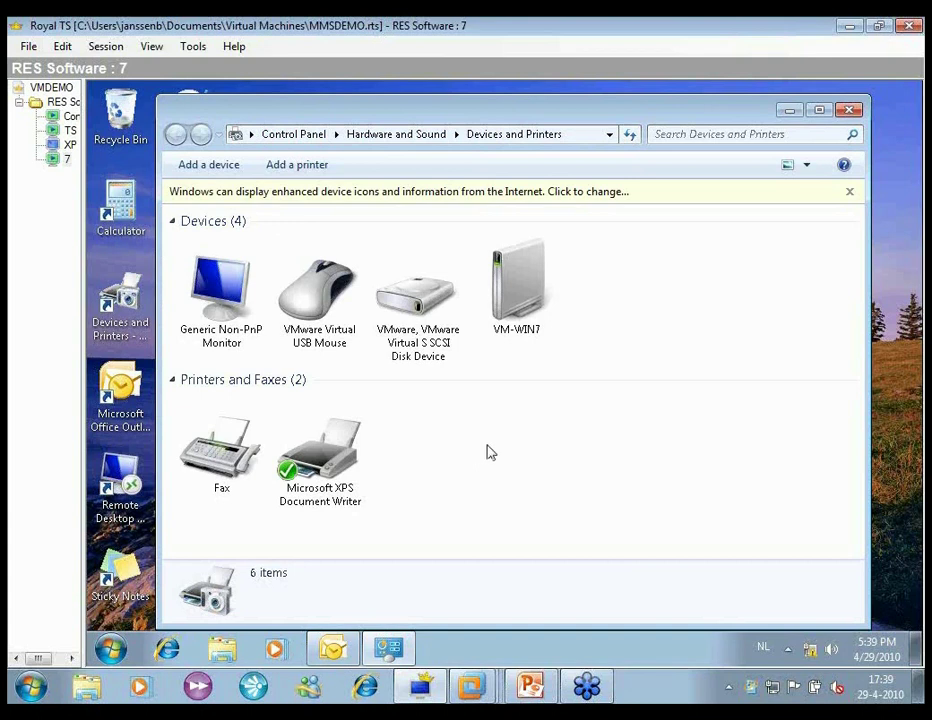
click(790, 110)
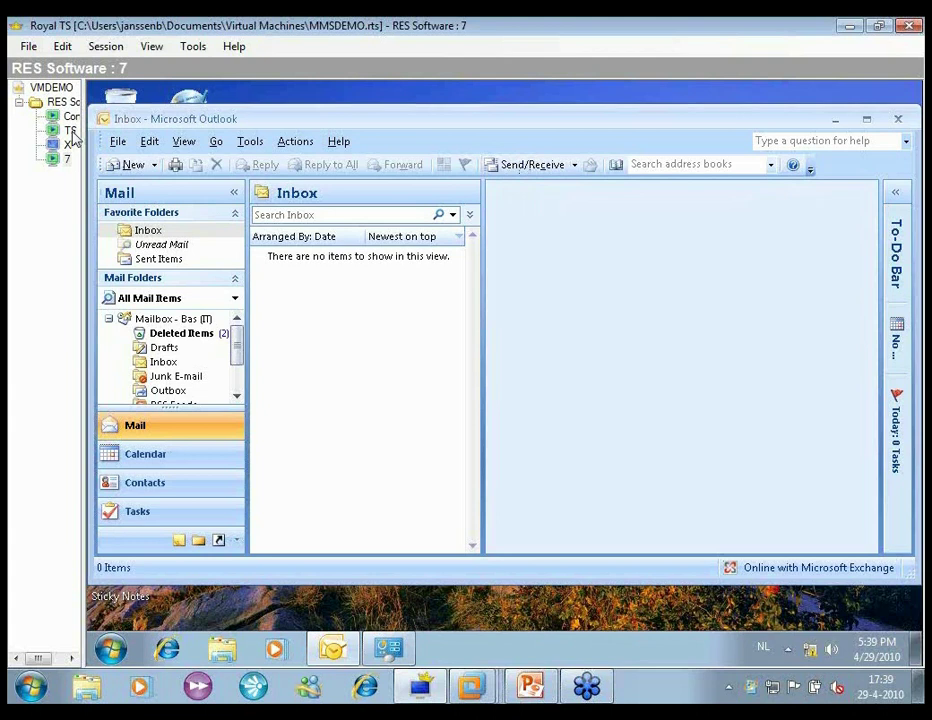
- Close Outlook and log off the Windows 7 session
click(899, 119)
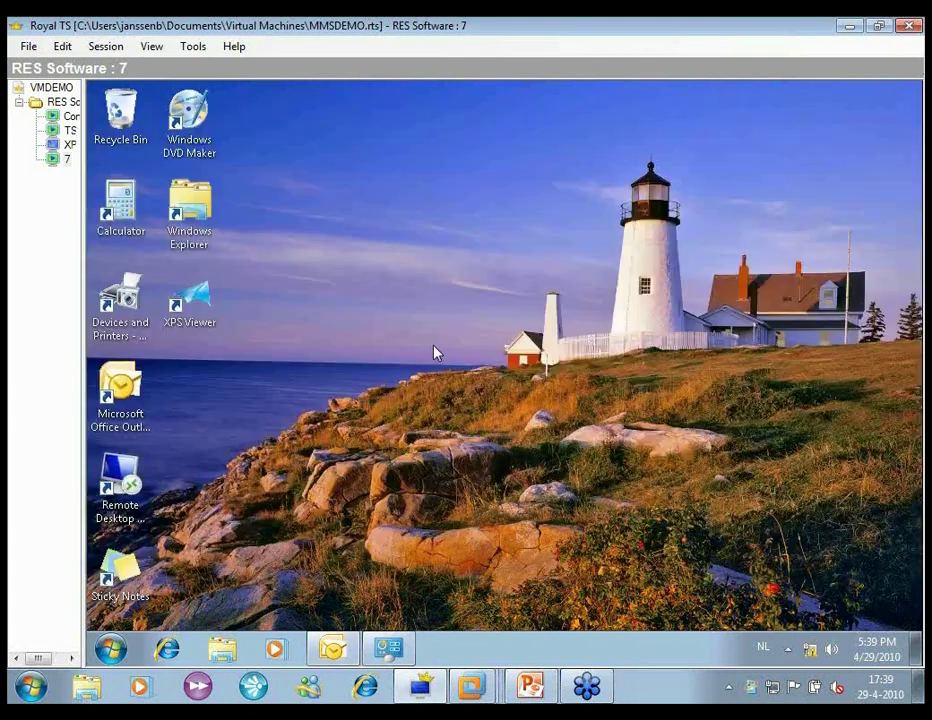
click(108, 652)
click(357, 602)
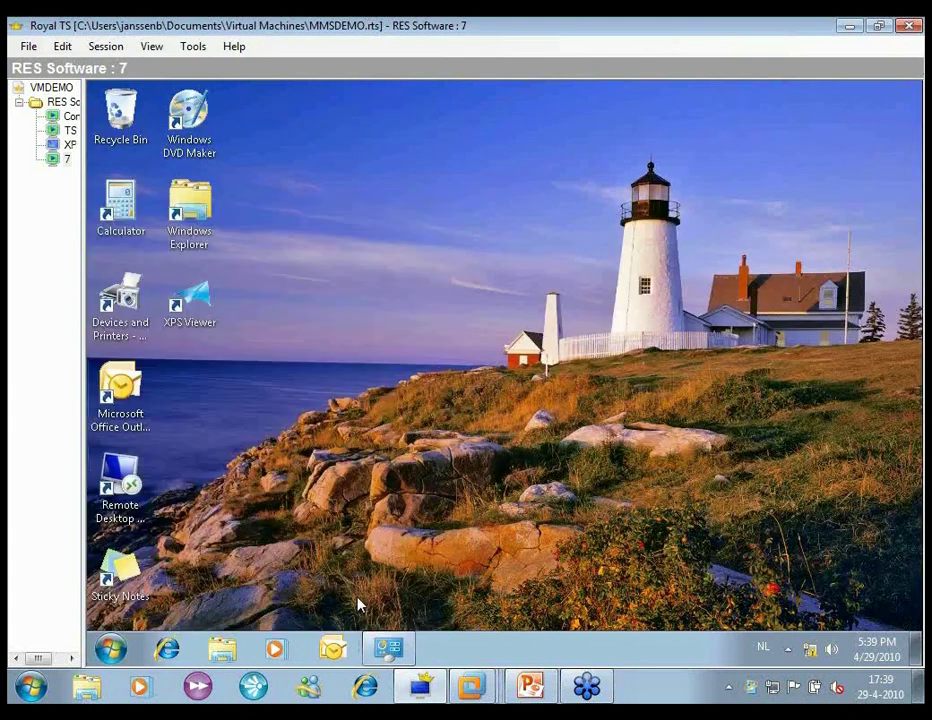
- In the Console session, add VM-WIN7 to the computers of the Workstations workspace container and save it
click(70, 117)
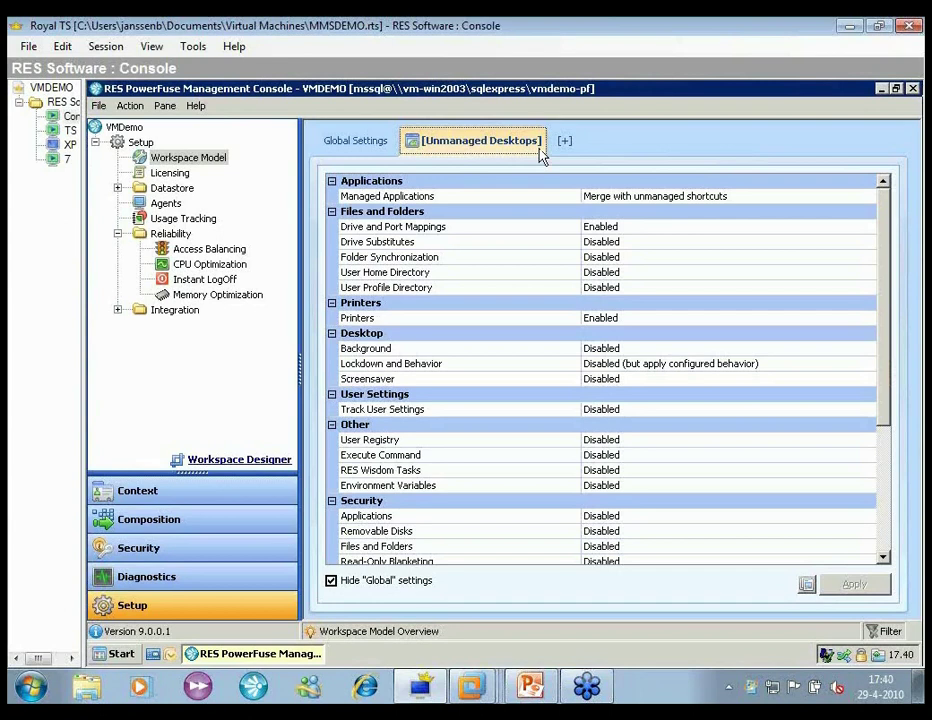
click(185, 497)
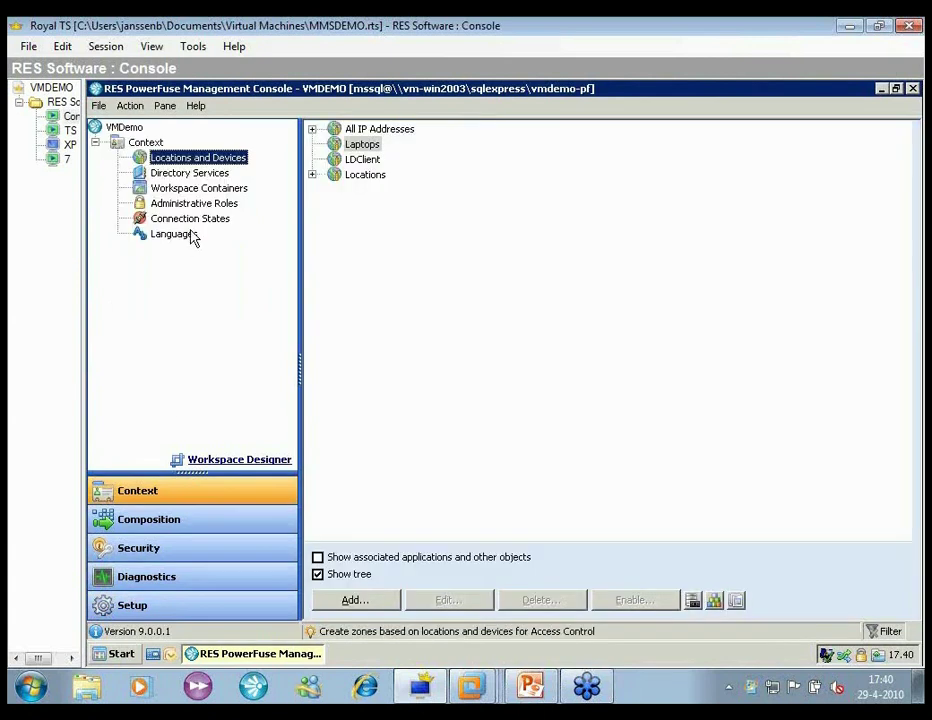
click(228, 189)
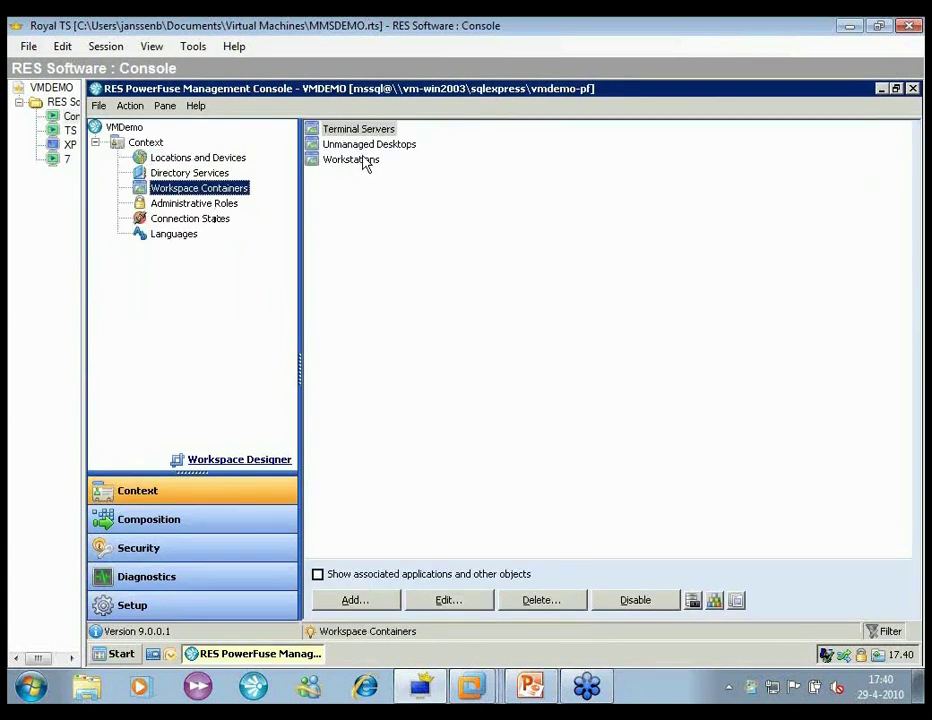
double_click(364, 162)
click(350, 188)
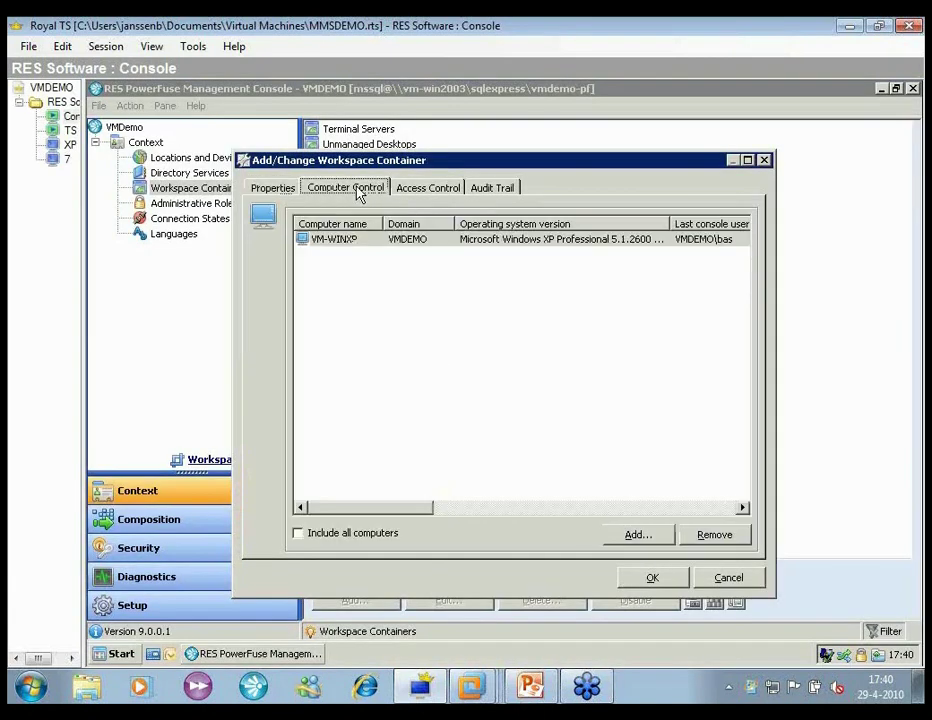
click(638, 534)
click(375, 284)
double_click(375, 284)
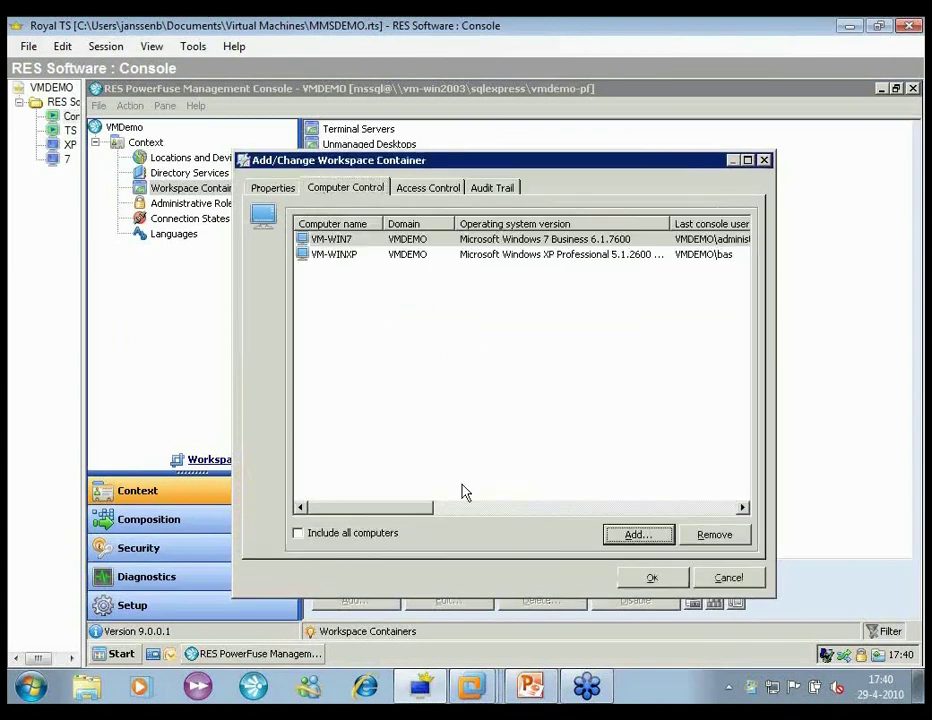
click(650, 579)
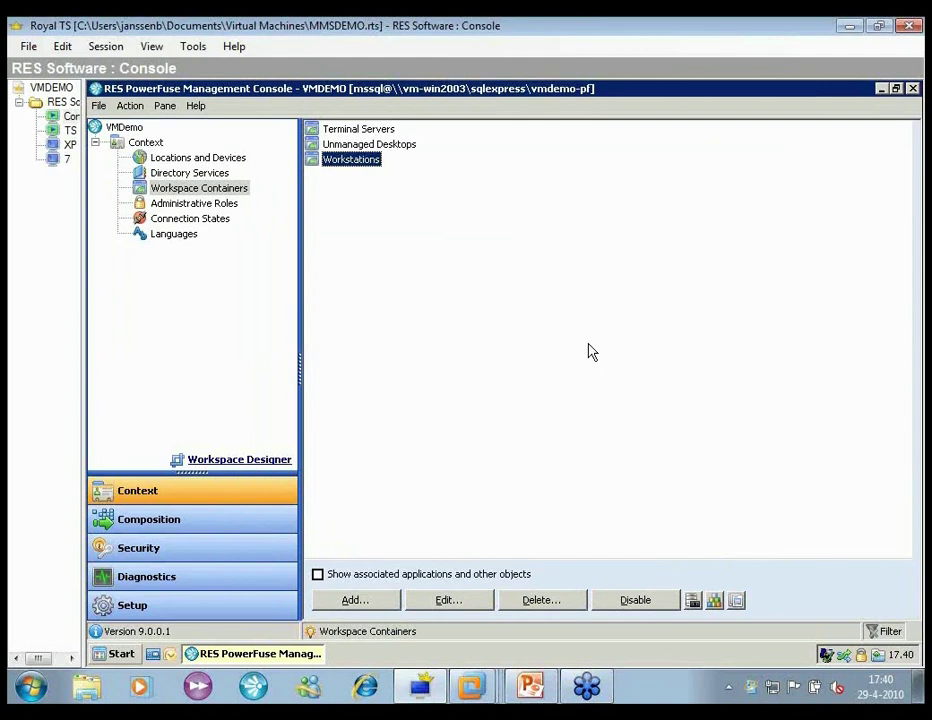
- Open the Windows 7 session again and log on to its managed workspace
click(66, 160)
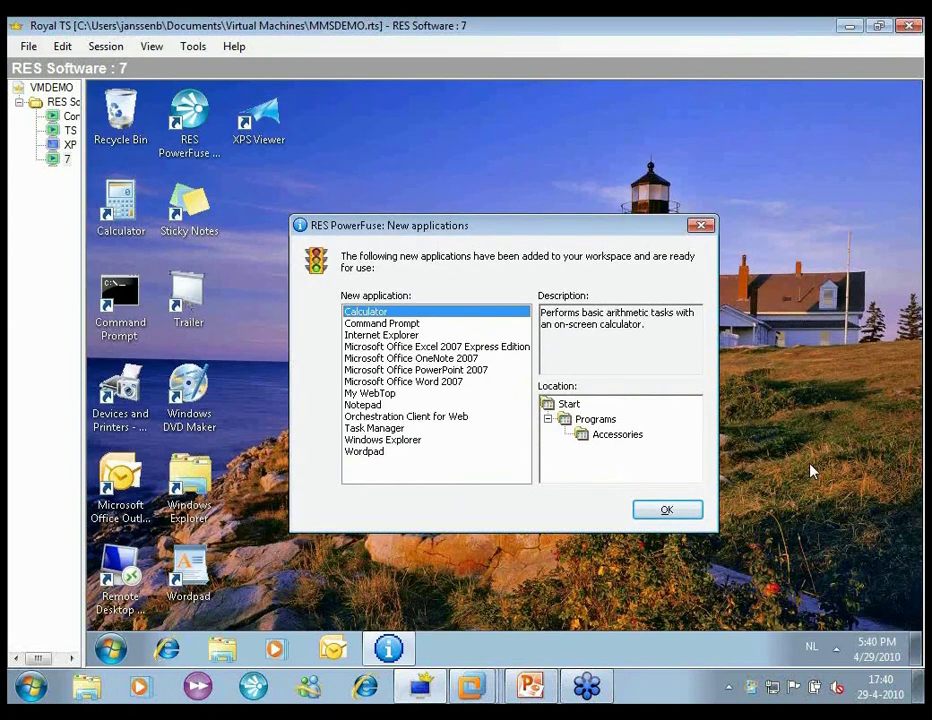
- Acknowledge the new applications notice and log off the Windows 7 session
click(688, 516)
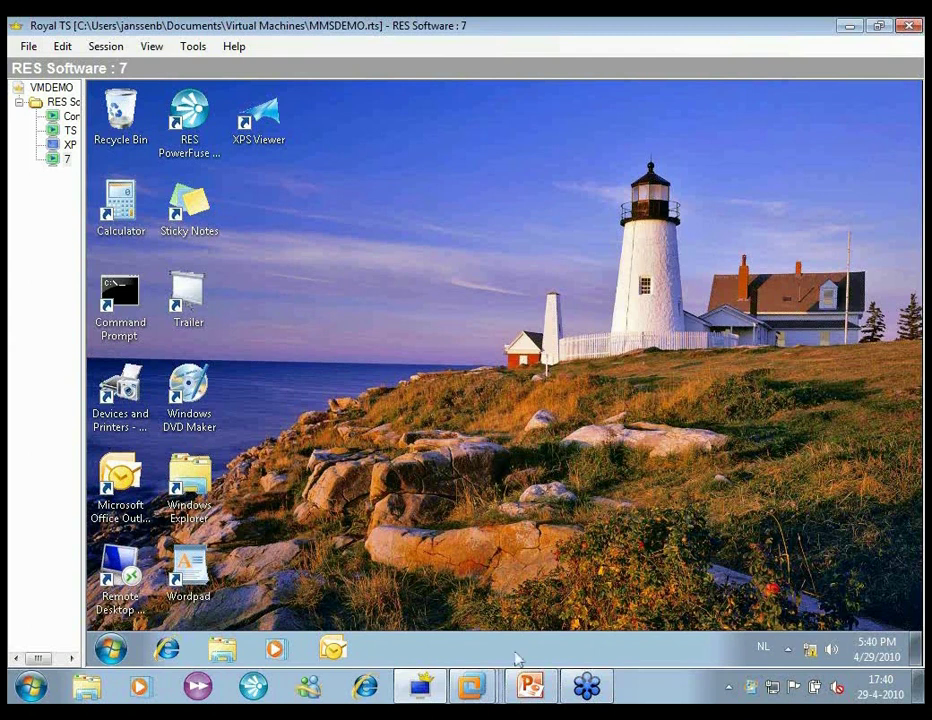
click(110, 649)
click(355, 604)
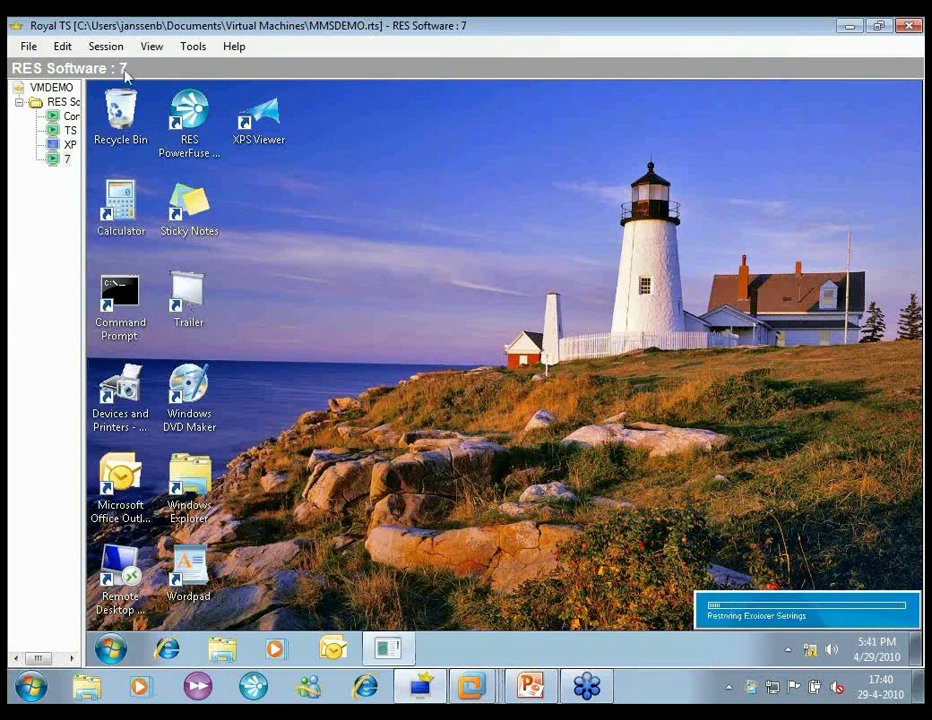
- In the Console session's Workspace Model, enable all settings for the Unmanaged Desktops container and apply the change
click(70, 122)
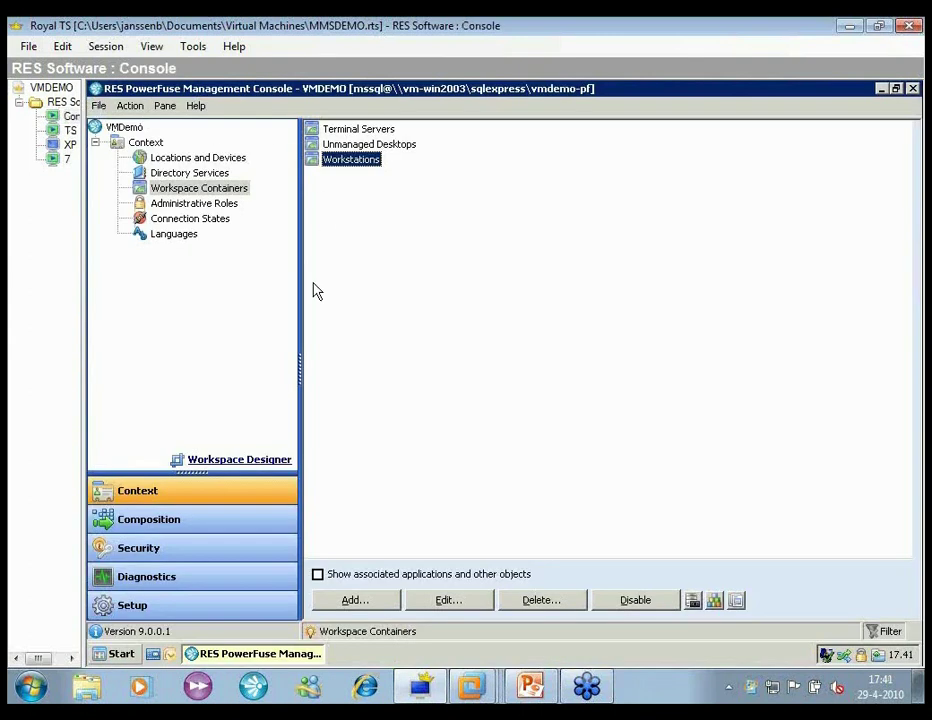
click(229, 606)
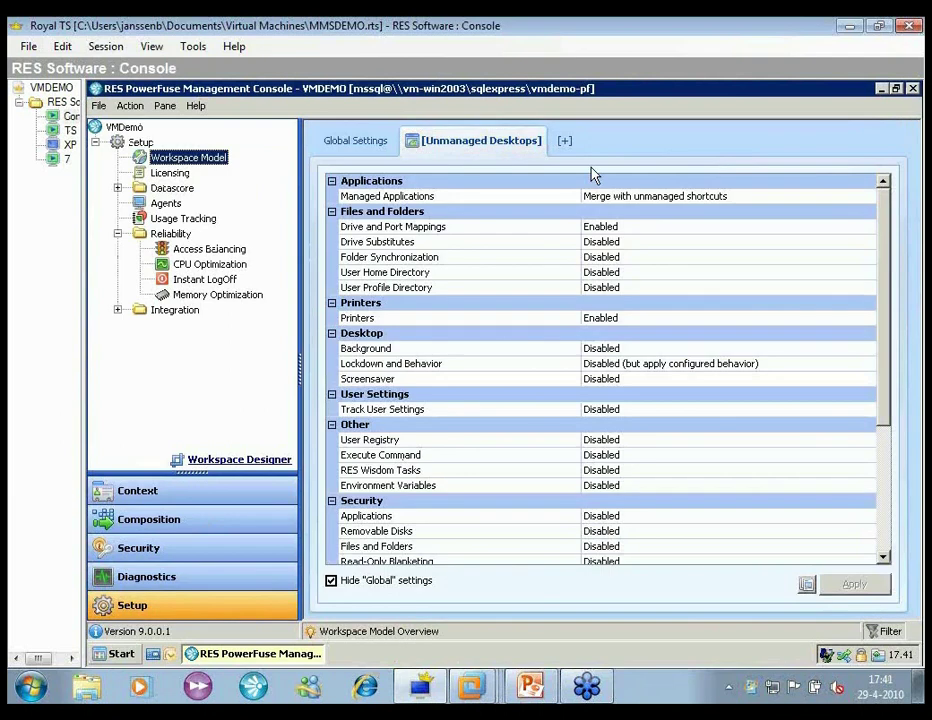
right_click(459, 205)
mouse_move(487, 209)
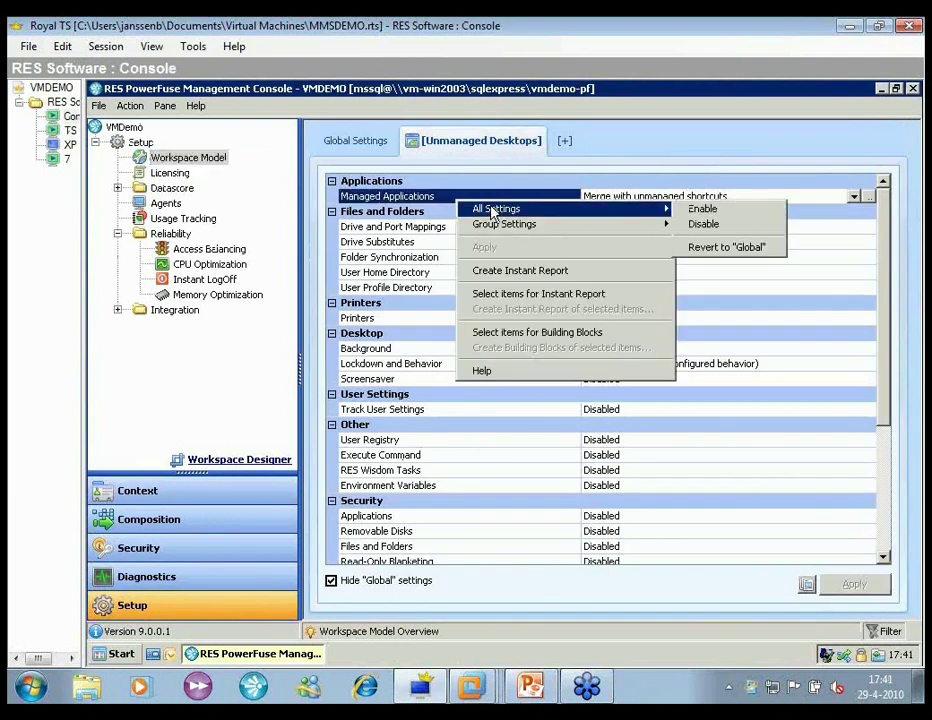
click(680, 210)
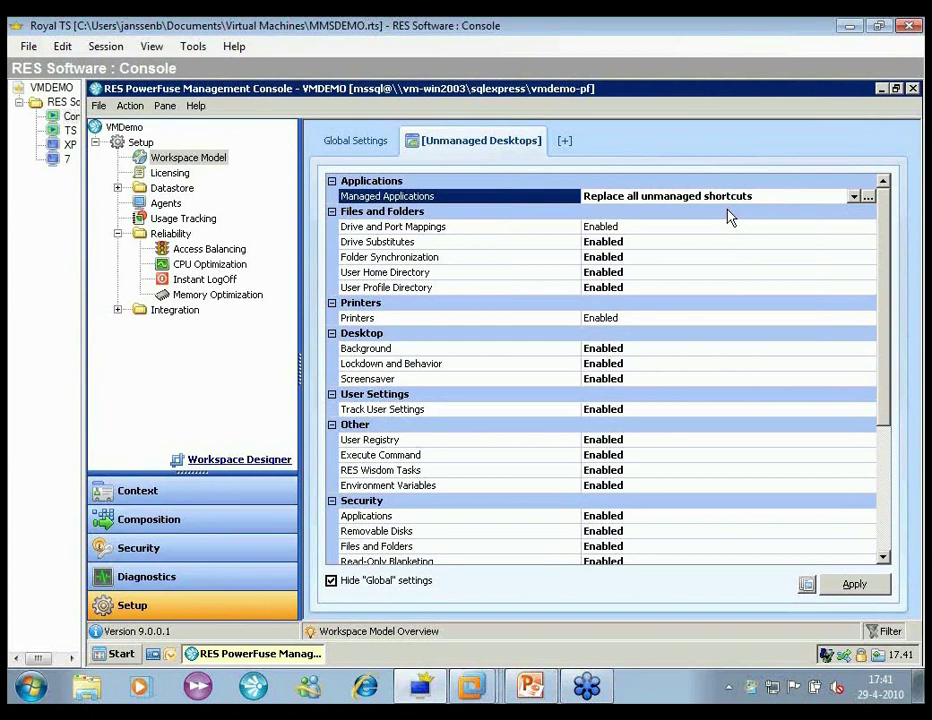
key(alt+a)
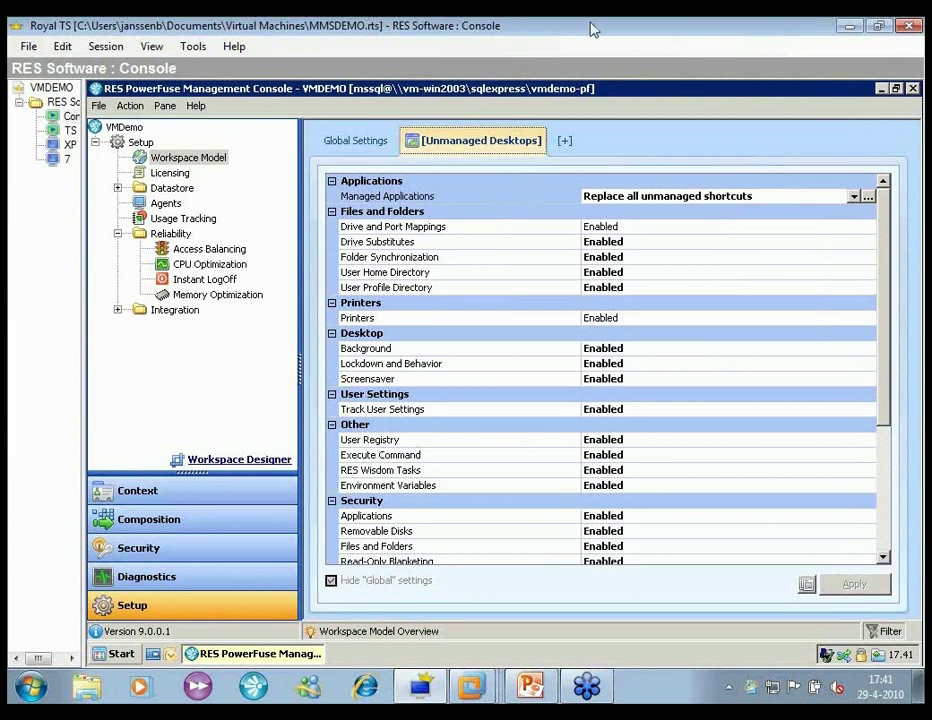
- Log on to the Windows 7 session again, examine all programs offered in its managed workspace, and log off
click(65, 163)
right_click(65, 165)
click(98, 175)
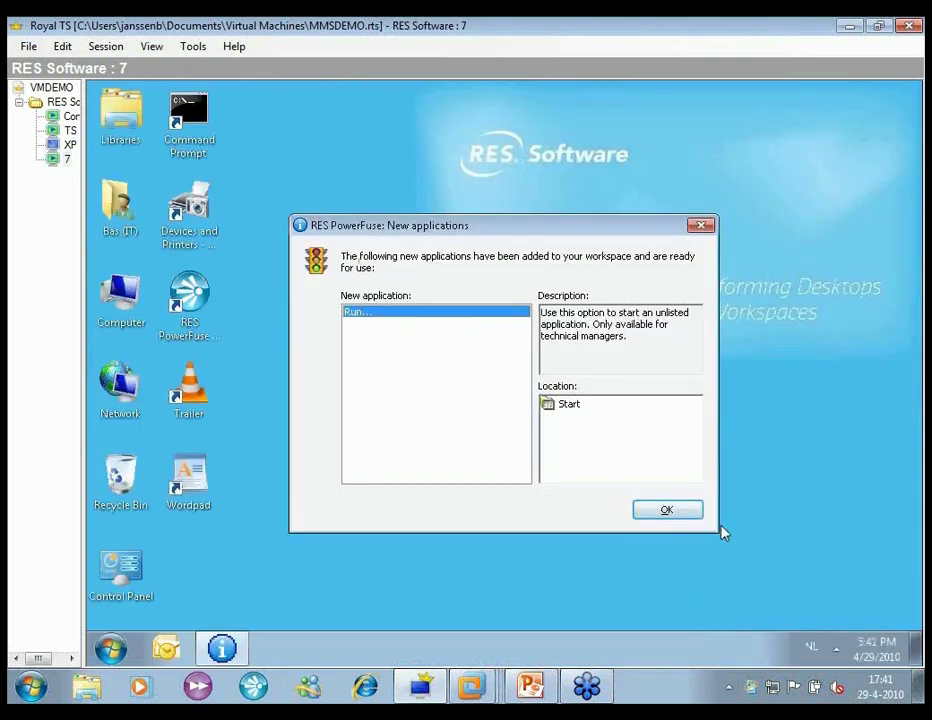
click(680, 511)
click(112, 648)
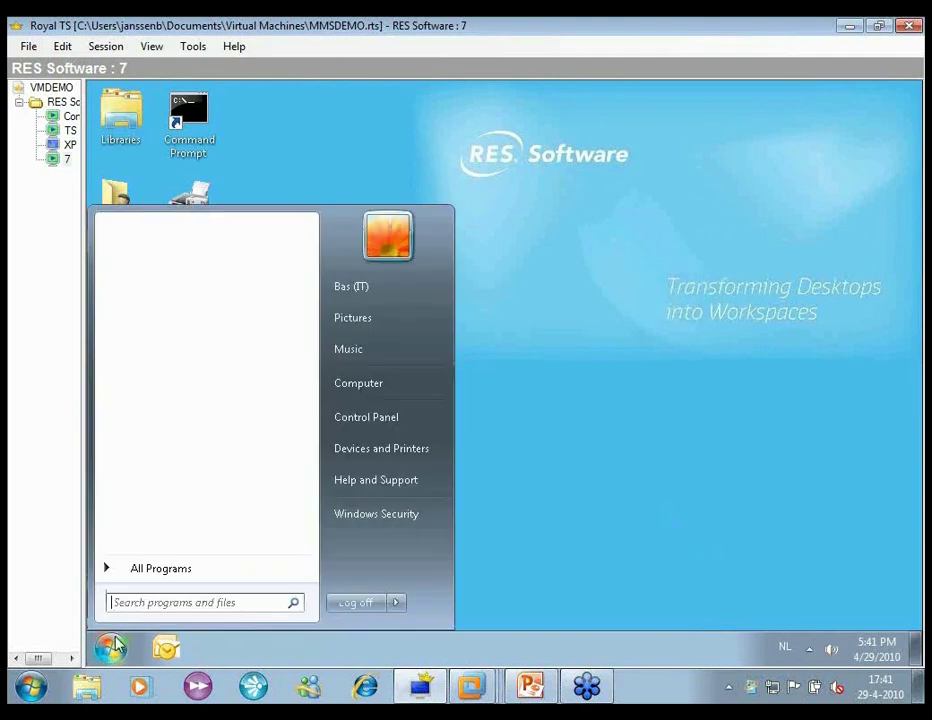
click(189, 570)
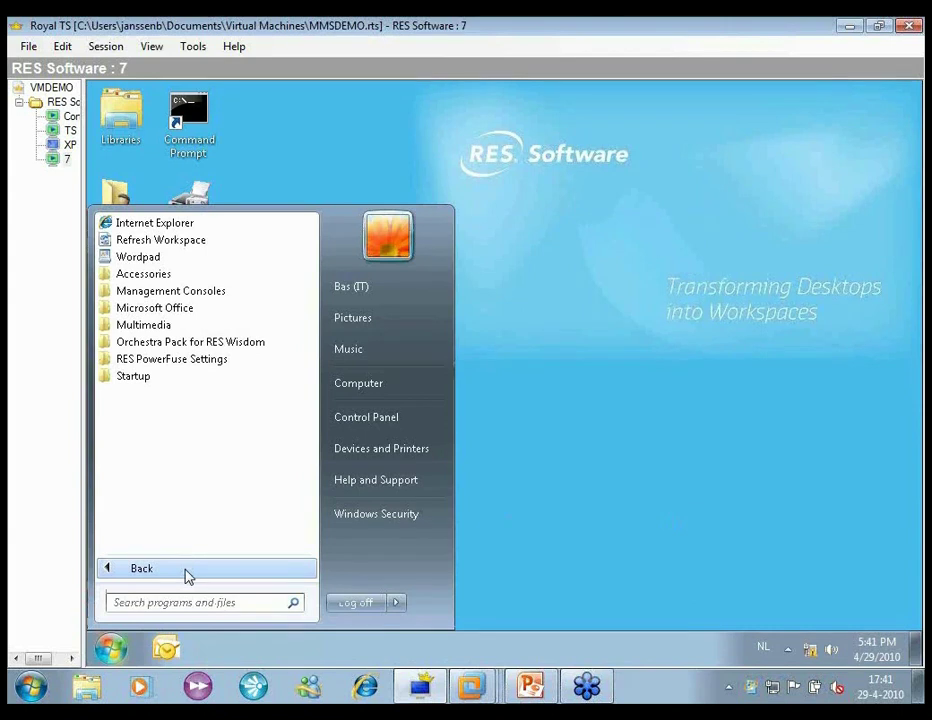
click(355, 603)
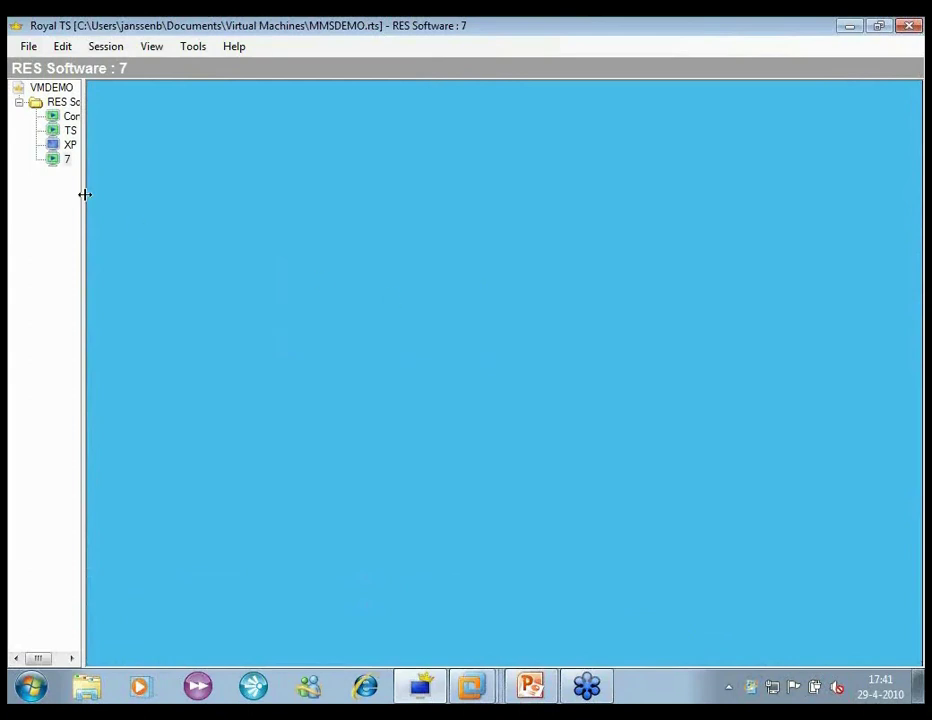
- In the Console session's agent list, change the VM-WIN7 agent so that computer starts without the managed workspace
click(72, 118)
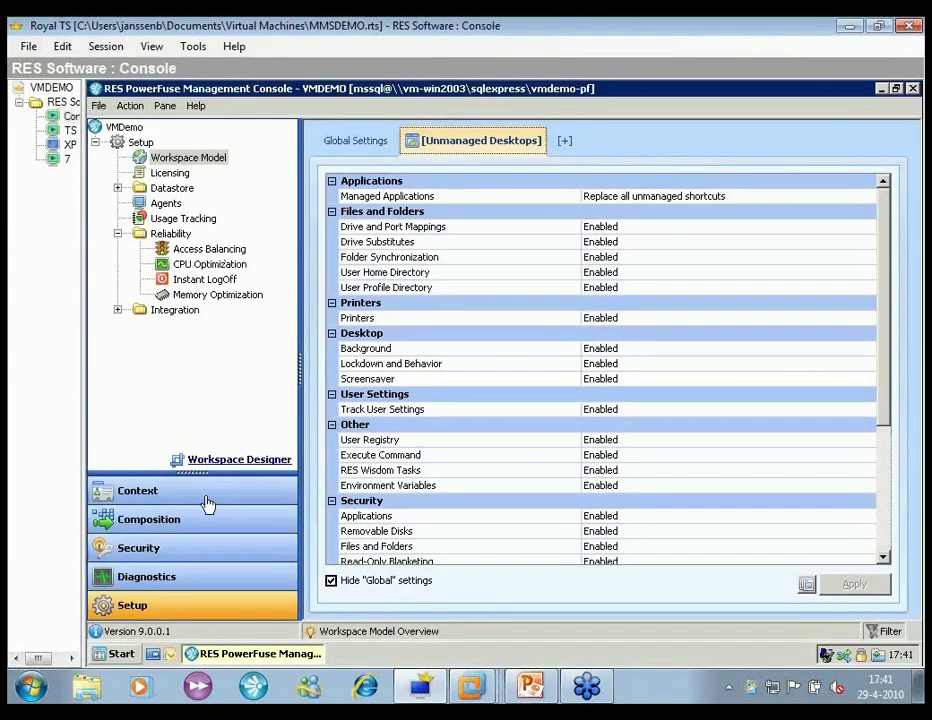
click(158, 203)
click(395, 327)
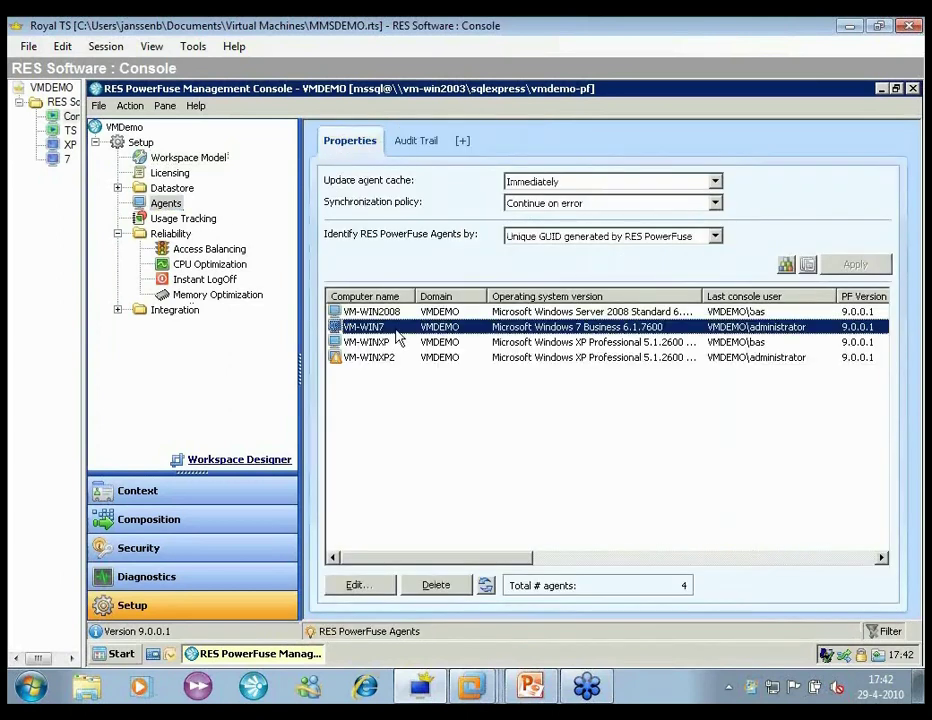
right_click(402, 329)
mouse_move(545, 340)
click(648, 355)
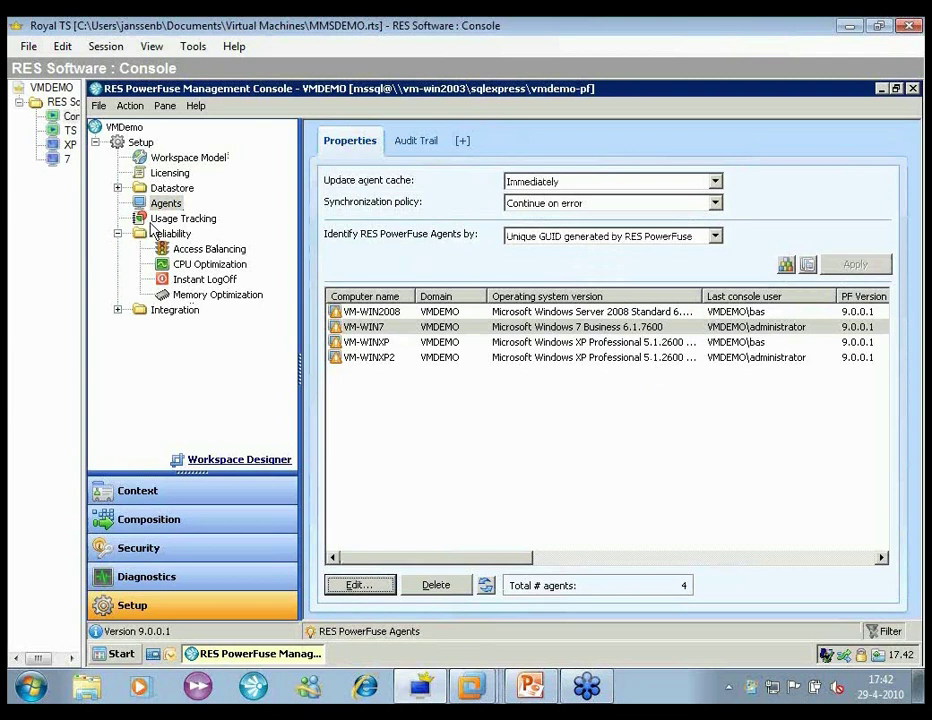
- Reconnect to the Windows 7 session and examine its desktop and Start menu without the managed workspace
click(66, 160)
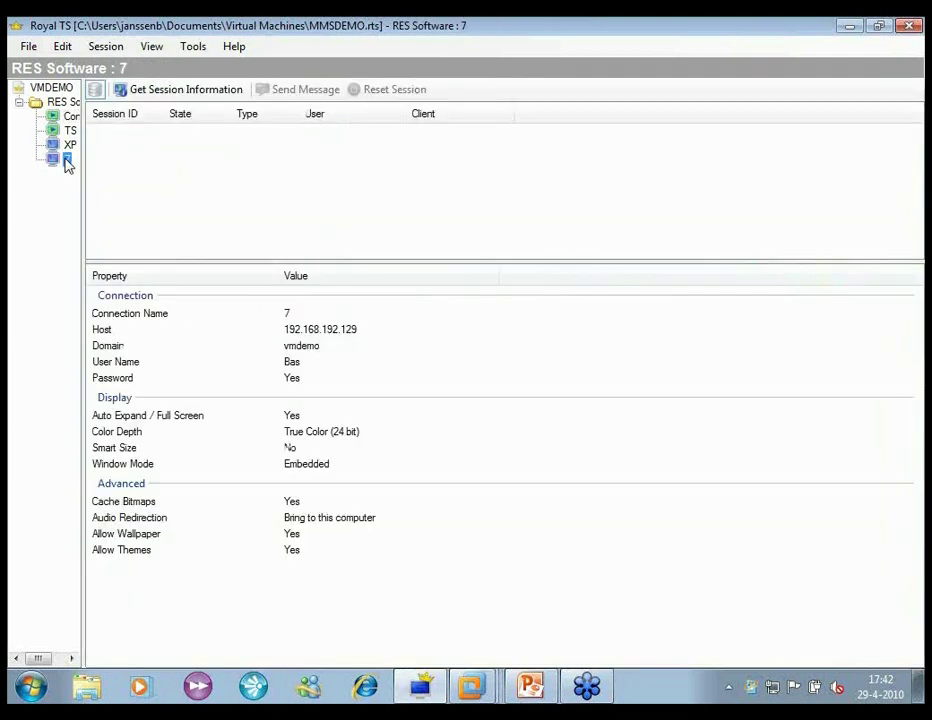
right_click(66, 160)
click(99, 174)
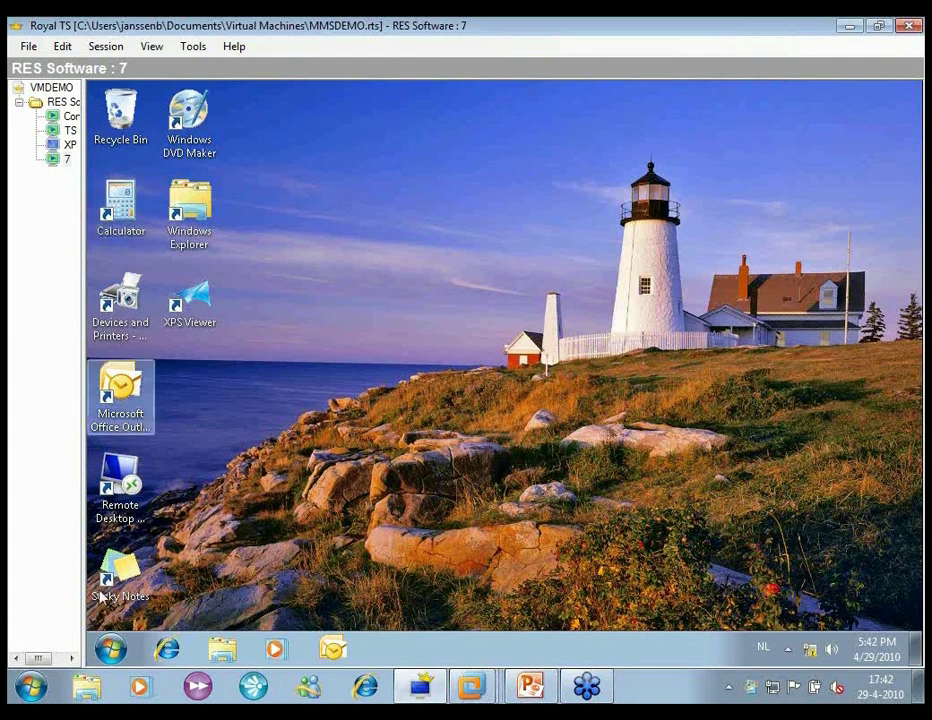
click(113, 652)
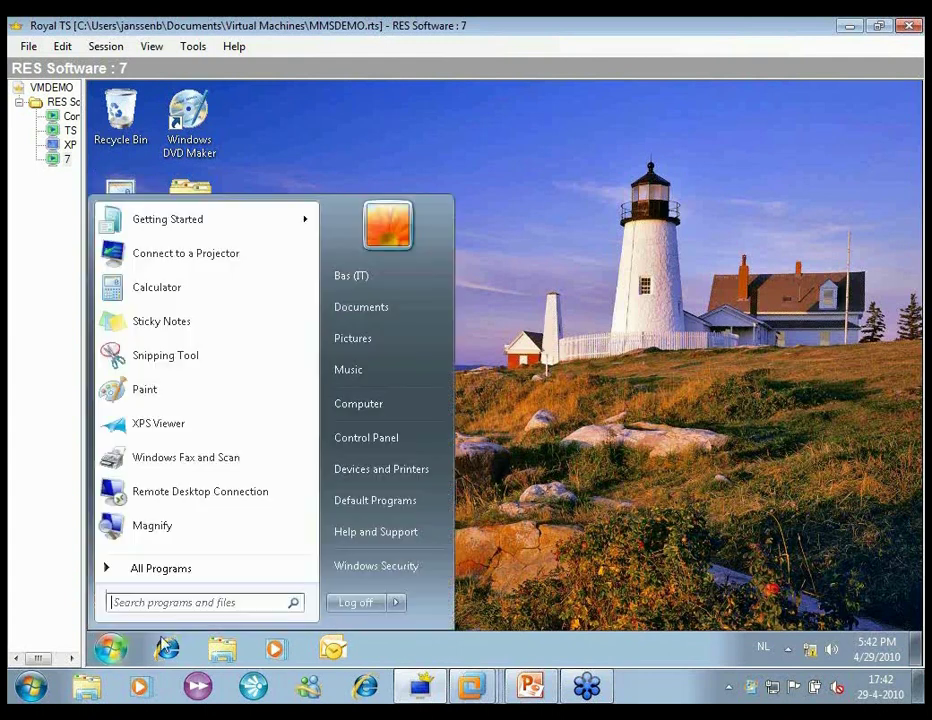
click(558, 655)
mouse_move(538, 694)
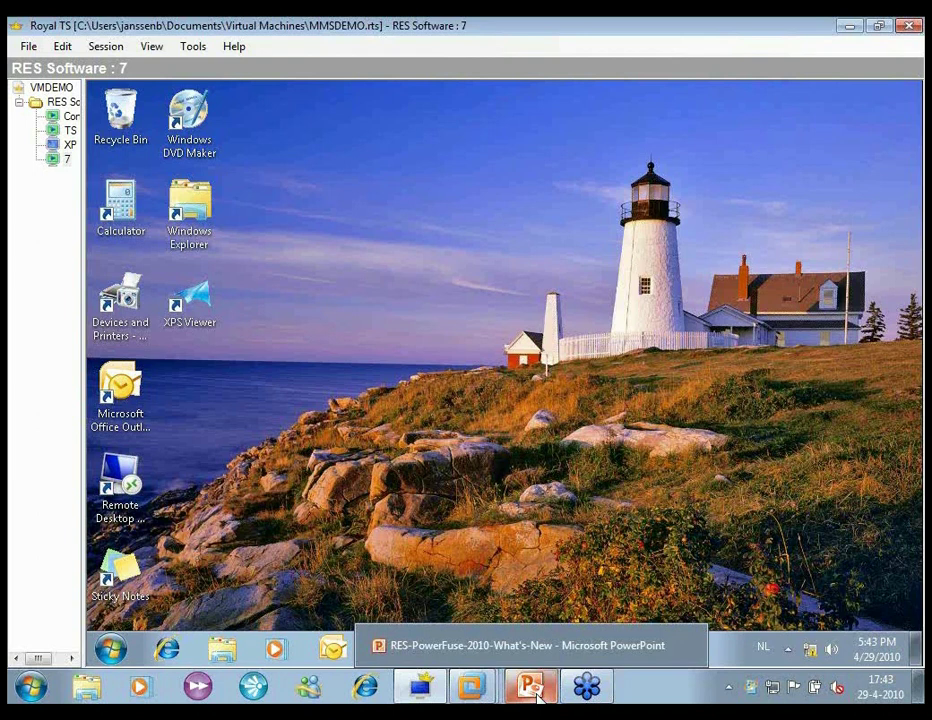
- Review the fourth network printer's connection settings (\\vm-win2008\HP Laserjet) in the Console session, cancel them, and switch to the PowerPoint presentation
click(72, 118)
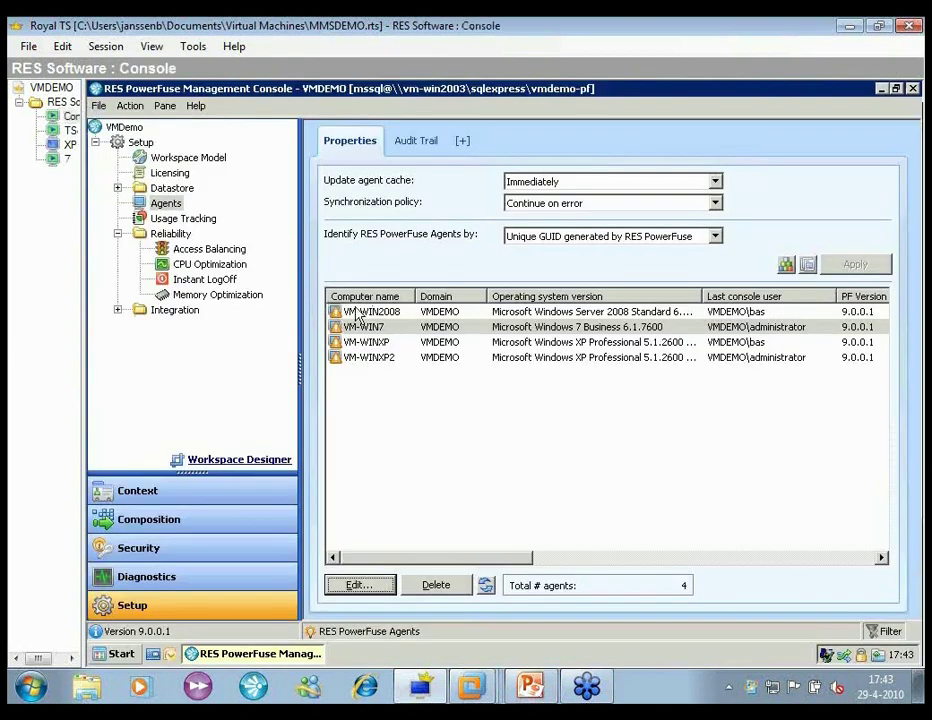
click(255, 521)
click(168, 264)
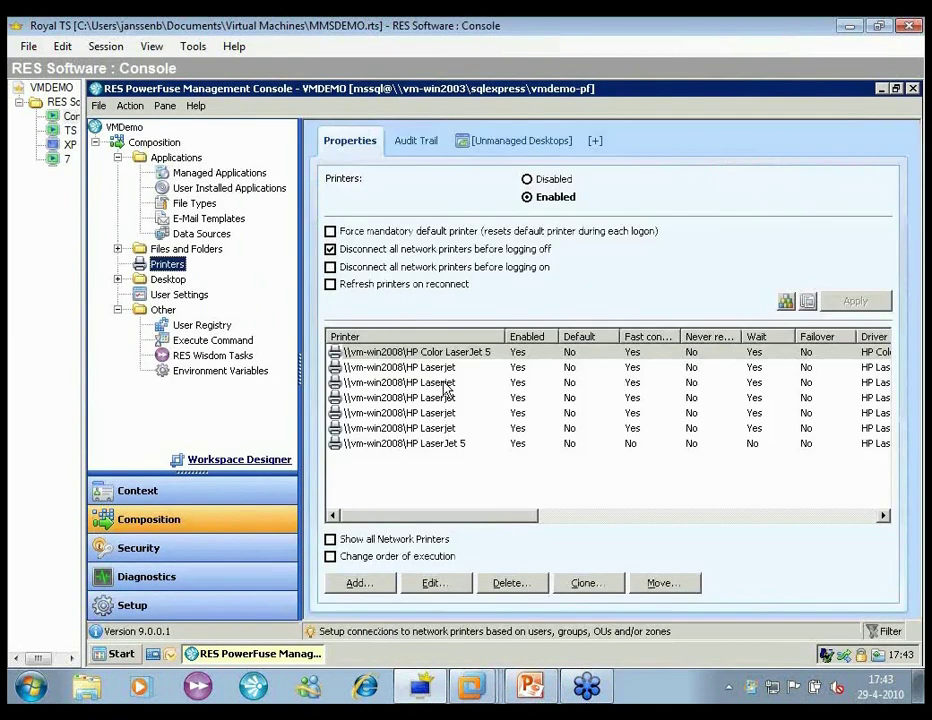
double_click(422, 399)
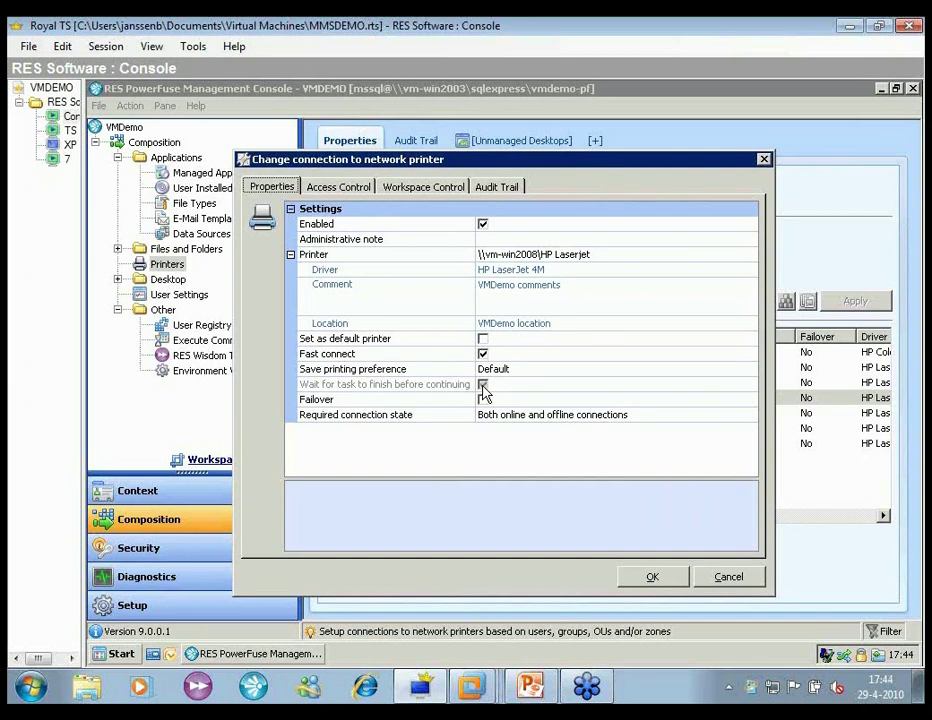
click(760, 577)
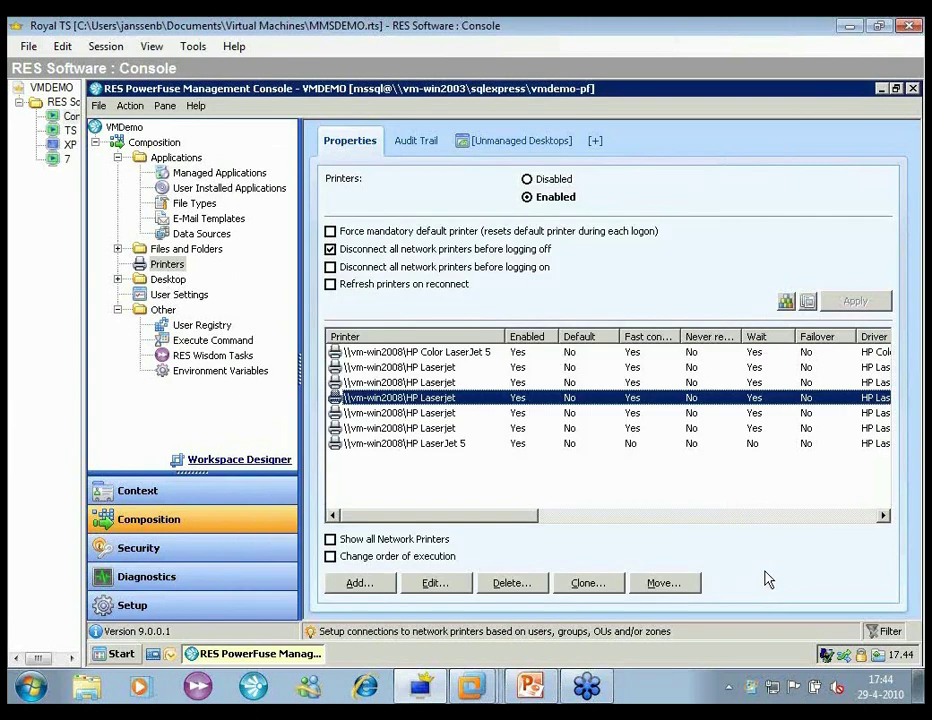
click(538, 699)
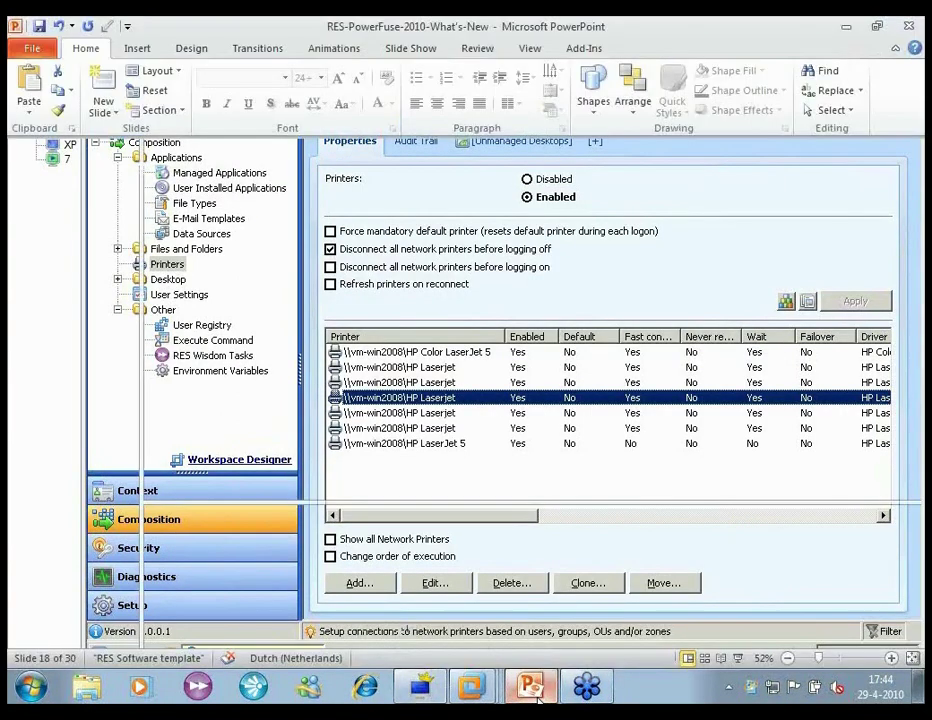
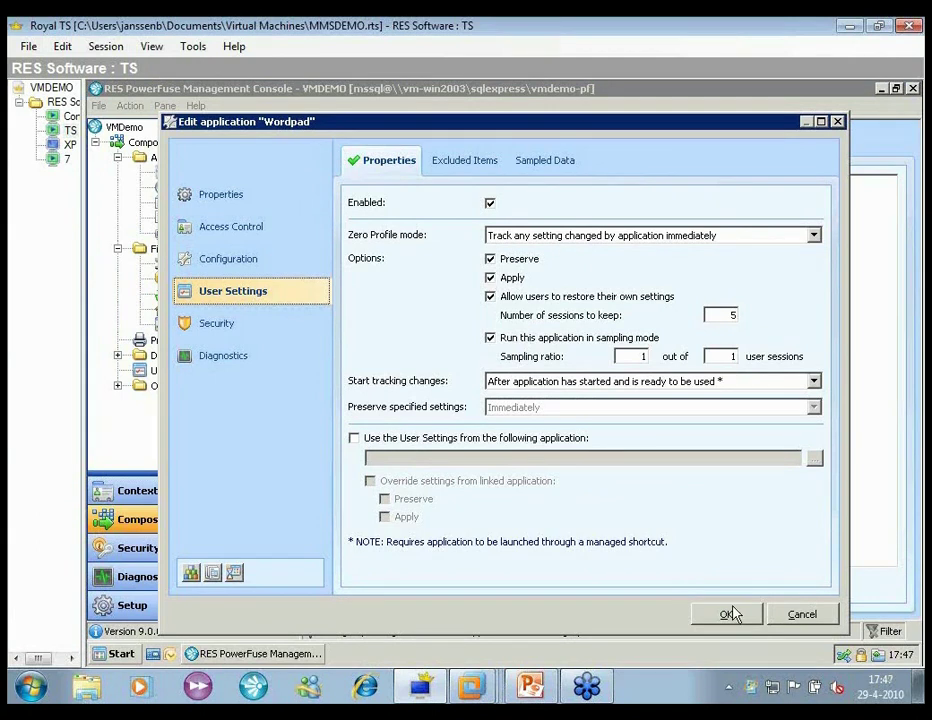
- On the TS session, leave the Wordpad application settings without saving and check the version of WordPad that starts from its desktop
click(800, 616)
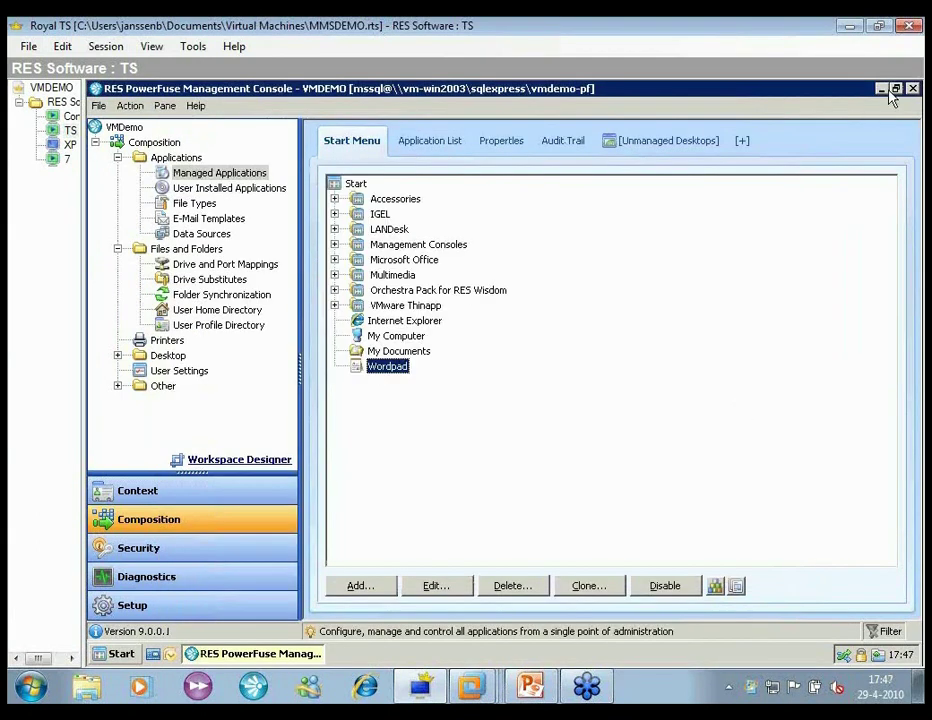
click(882, 90)
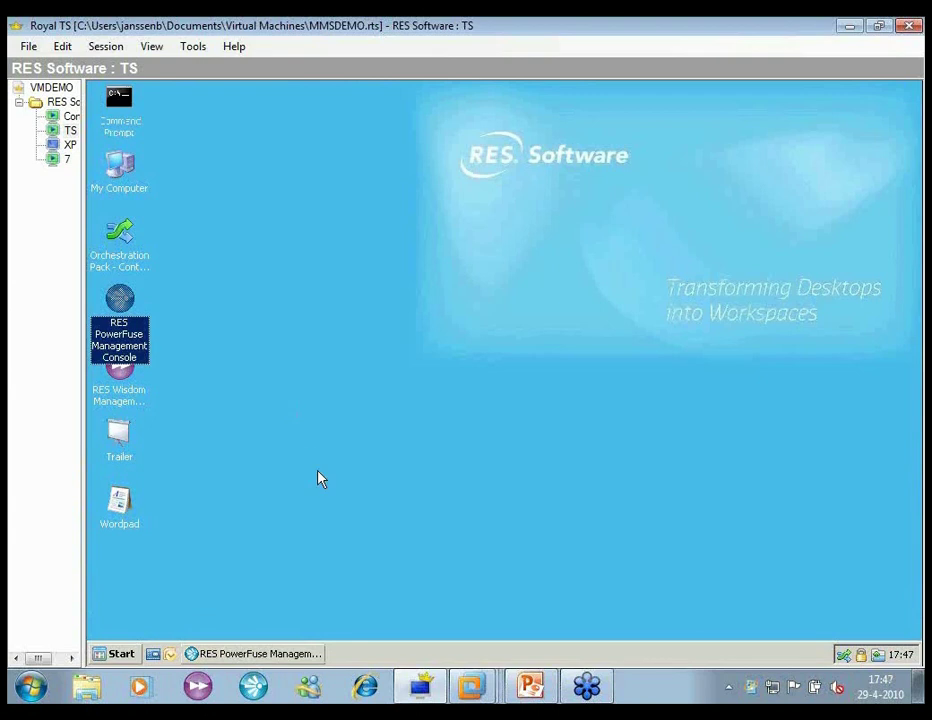
double_click(120, 505)
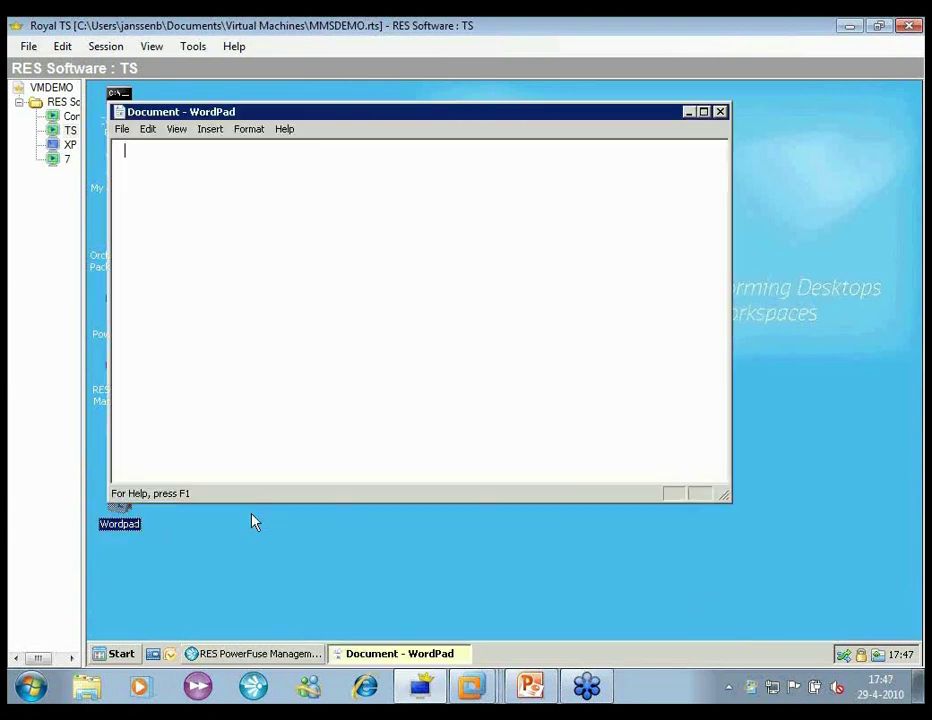
click(285, 129)
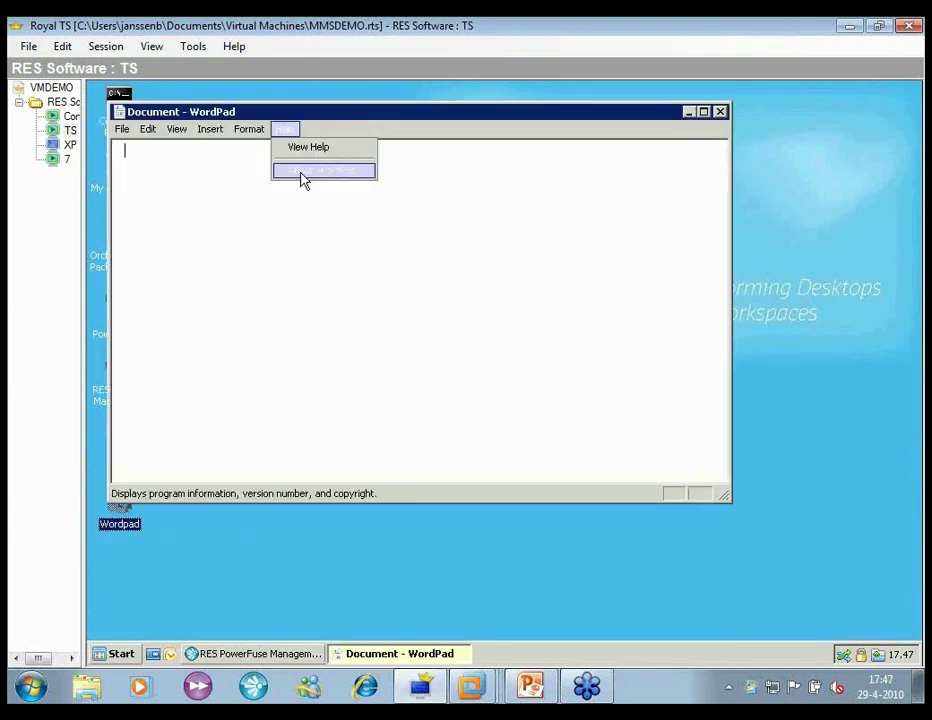
click(304, 175)
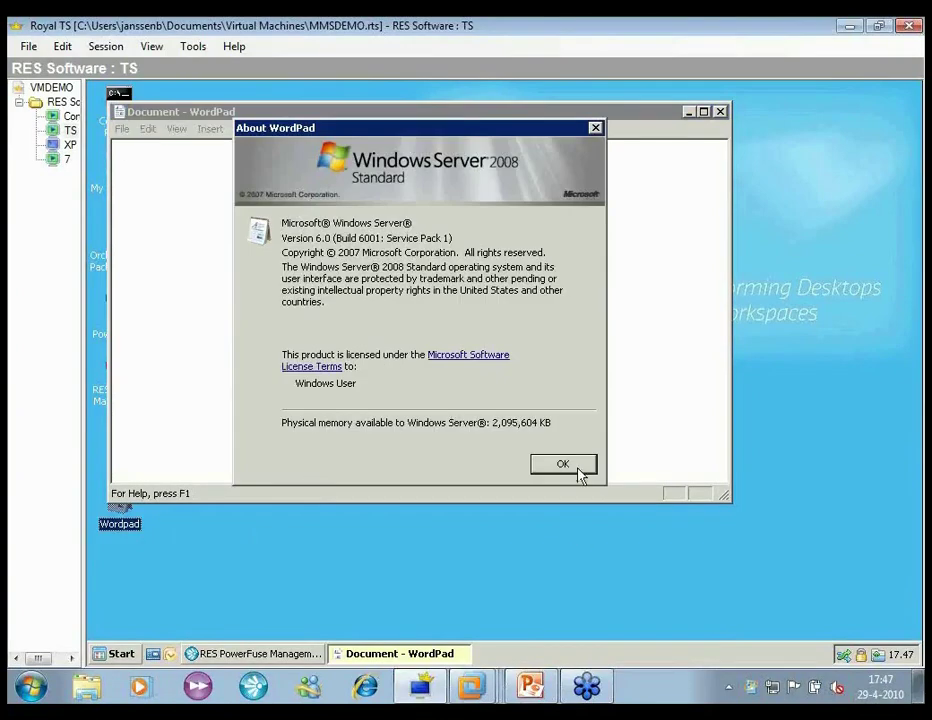
click(578, 468)
click(720, 111)
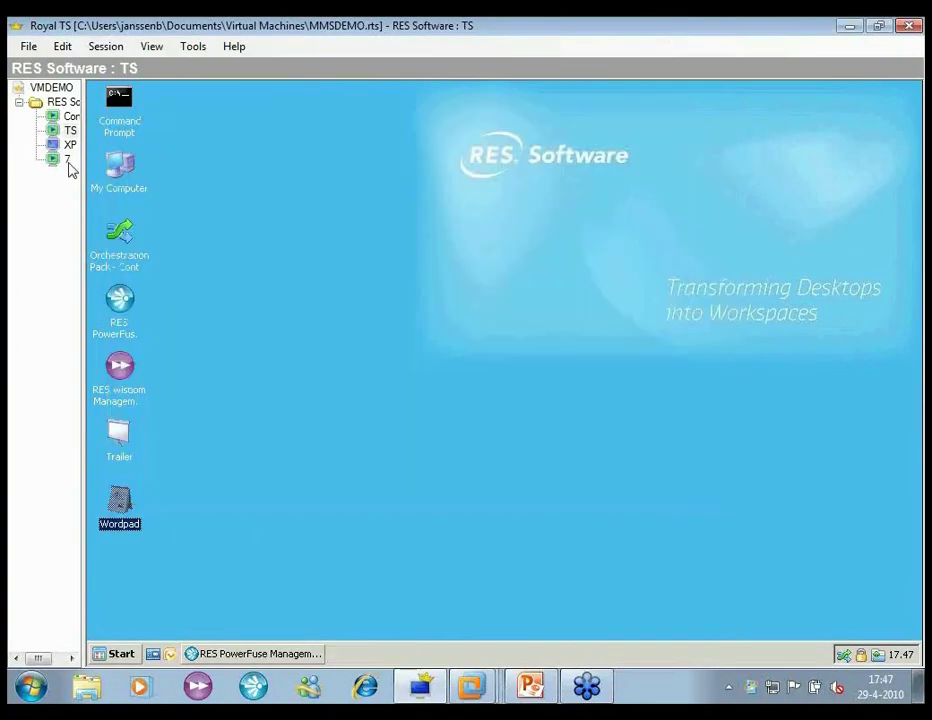
- Connect to the XP session and acknowledge its new applications notice
click(70, 144)
right_click(72, 145)
click(115, 154)
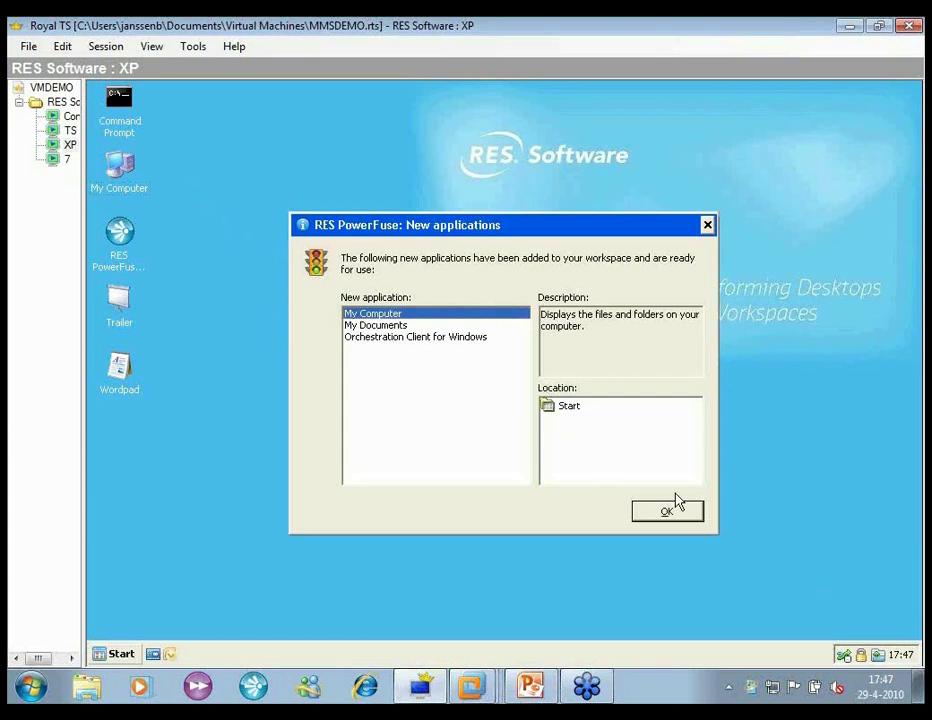
click(667, 512)
- Start WordPad from the XP session's desktop and check its version information
double_click(110, 385)
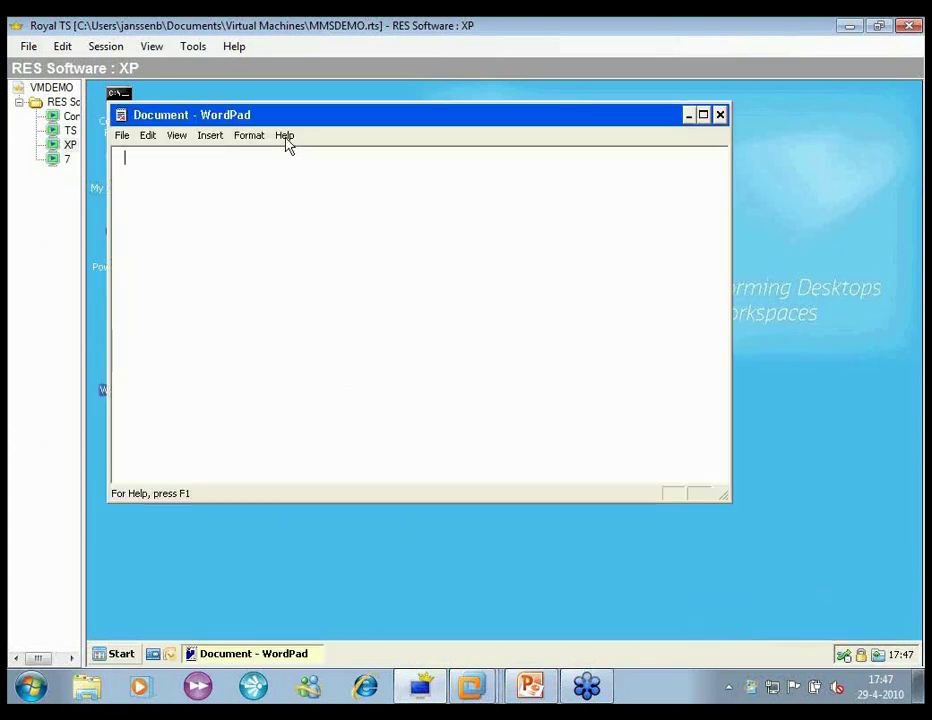
click(286, 137)
click(311, 184)
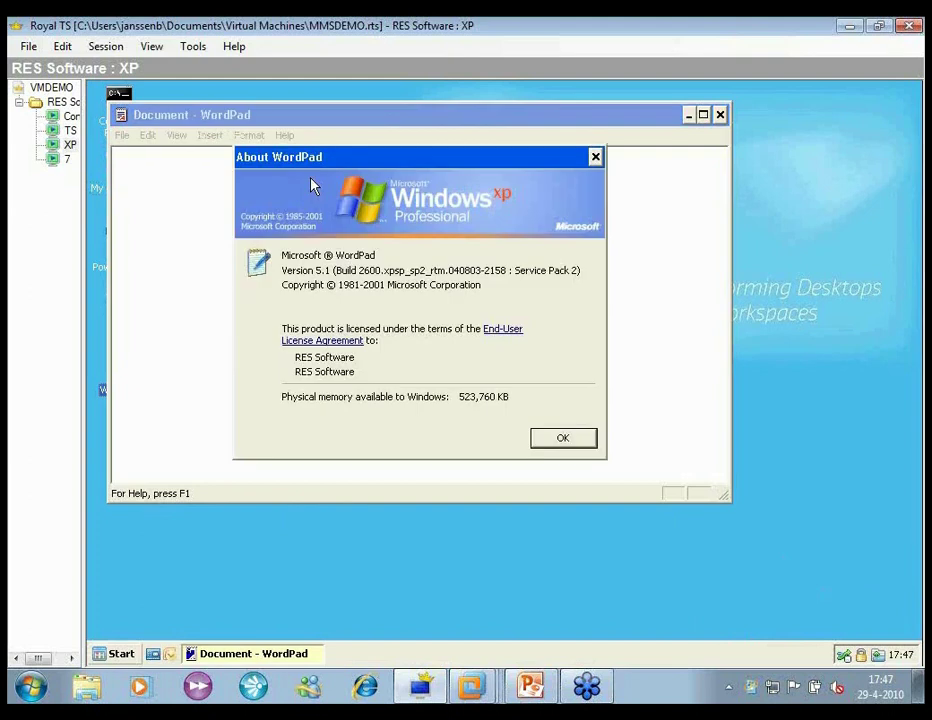
click(580, 440)
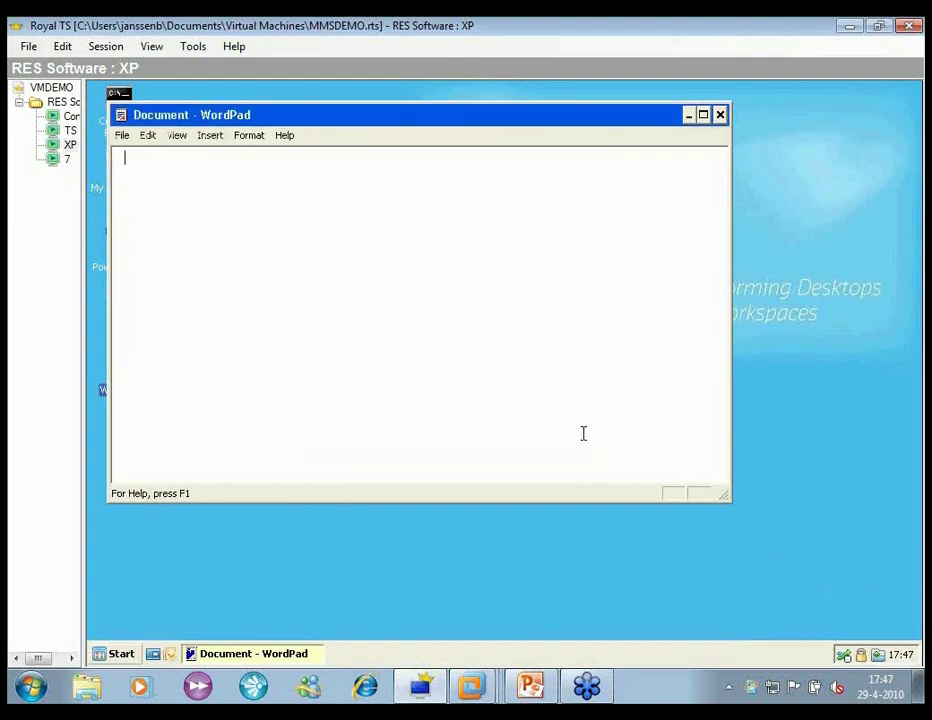
- Turn on the toolbar, format bar and ruler in WordPad on the XP session and close the program
click(177, 135)
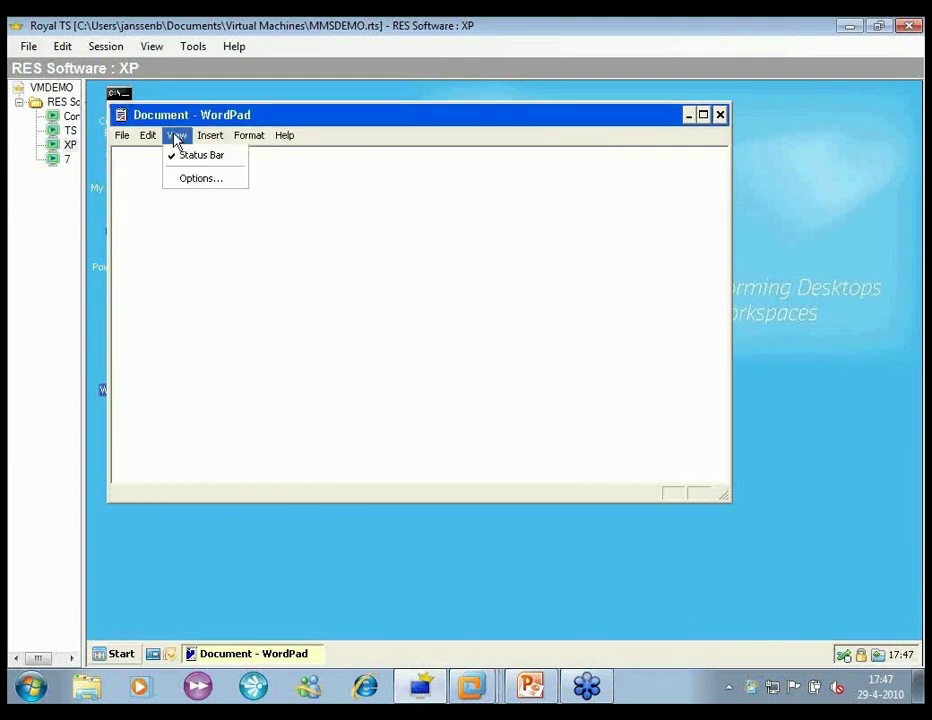
click(195, 155)
click(177, 135)
click(202, 170)
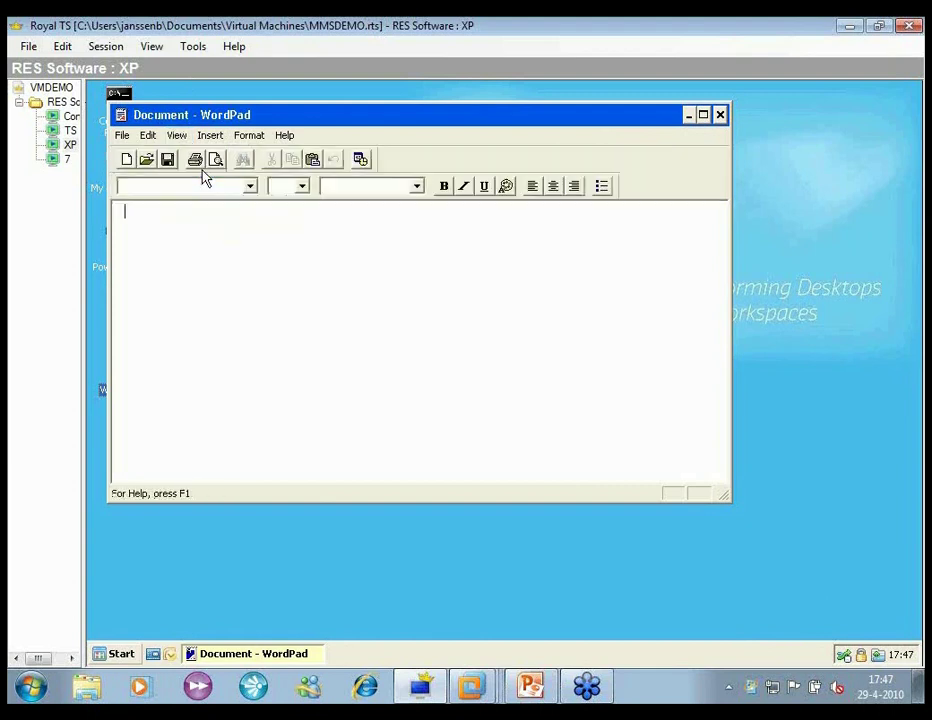
click(180, 137)
click(187, 183)
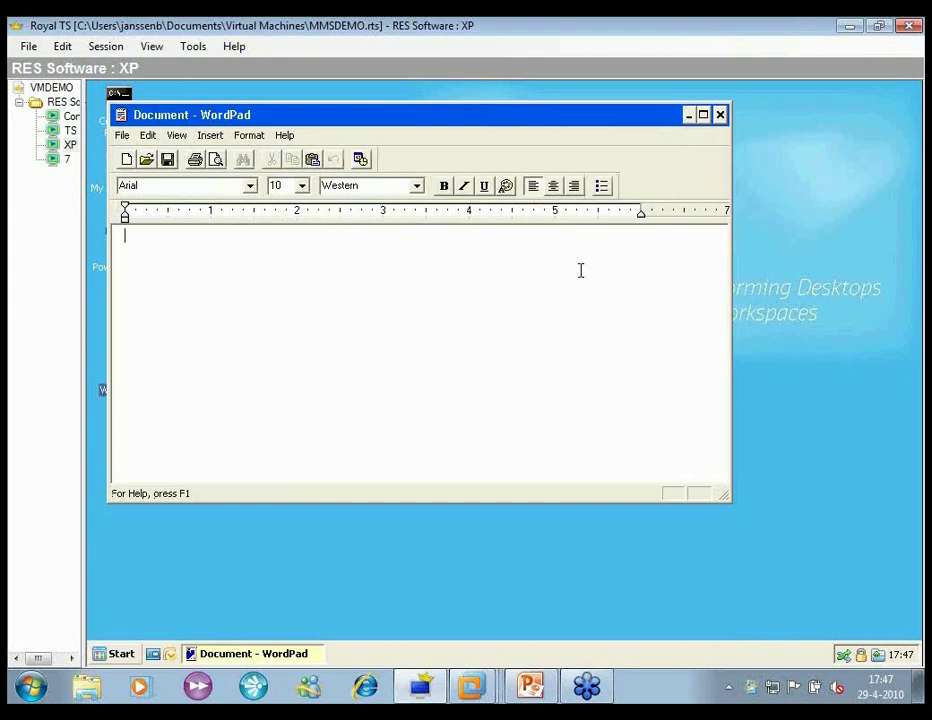
click(720, 114)
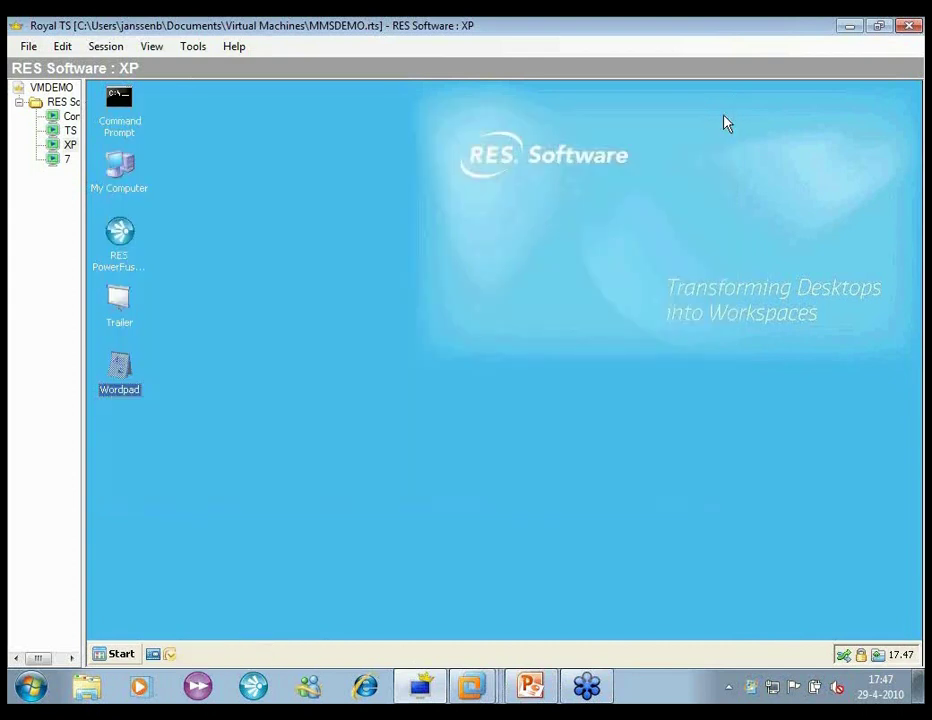
- Switch to the TS session, start WordPad there to check its toolbars and ruler, and close it
click(71, 131)
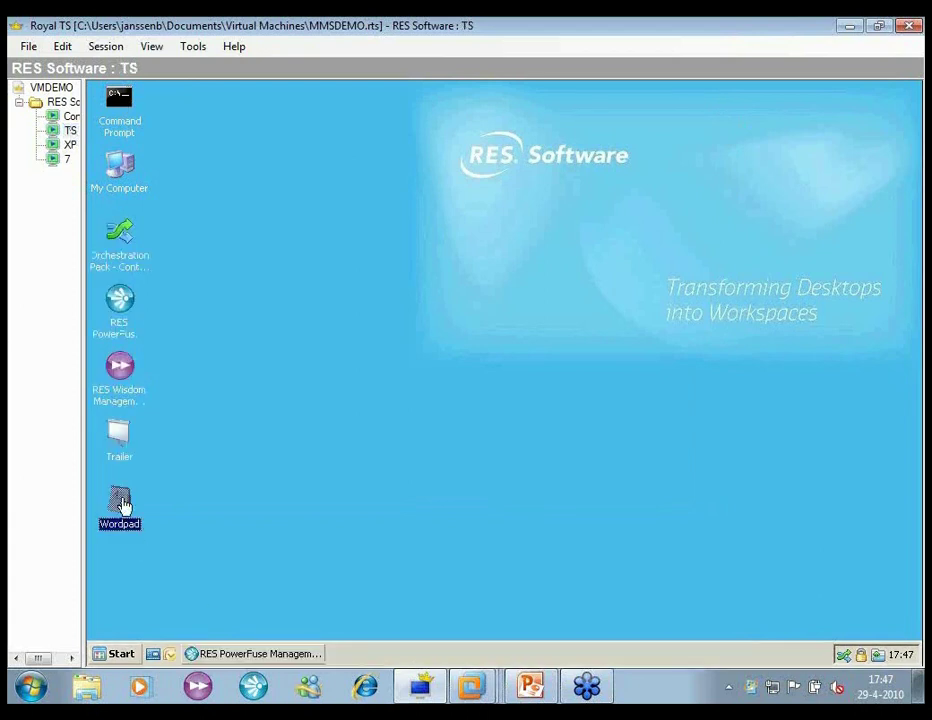
double_click(120, 500)
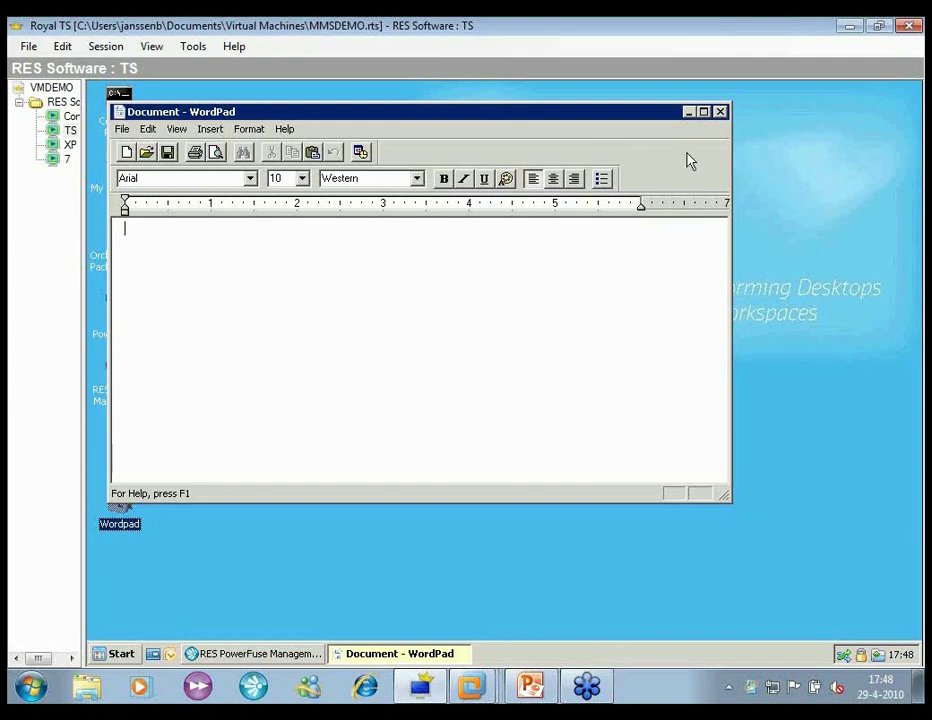
click(720, 111)
- Restore the Wordpad user settings from 1/22/2010 @ 7:12:50 PM through the Workspace Preferences
click(121, 653)
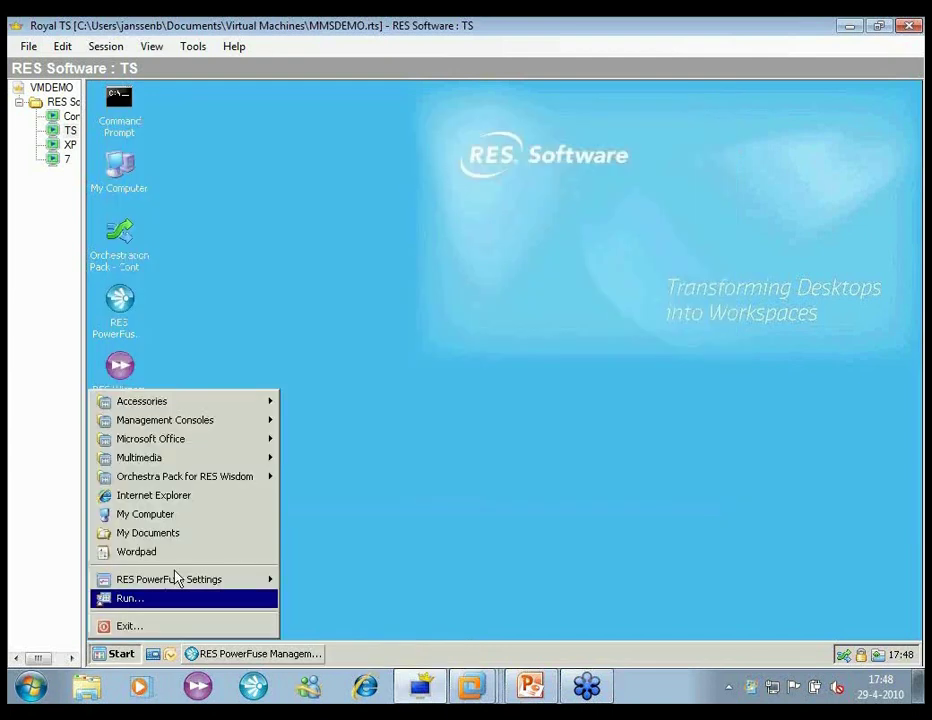
mouse_move(200, 580)
click(340, 579)
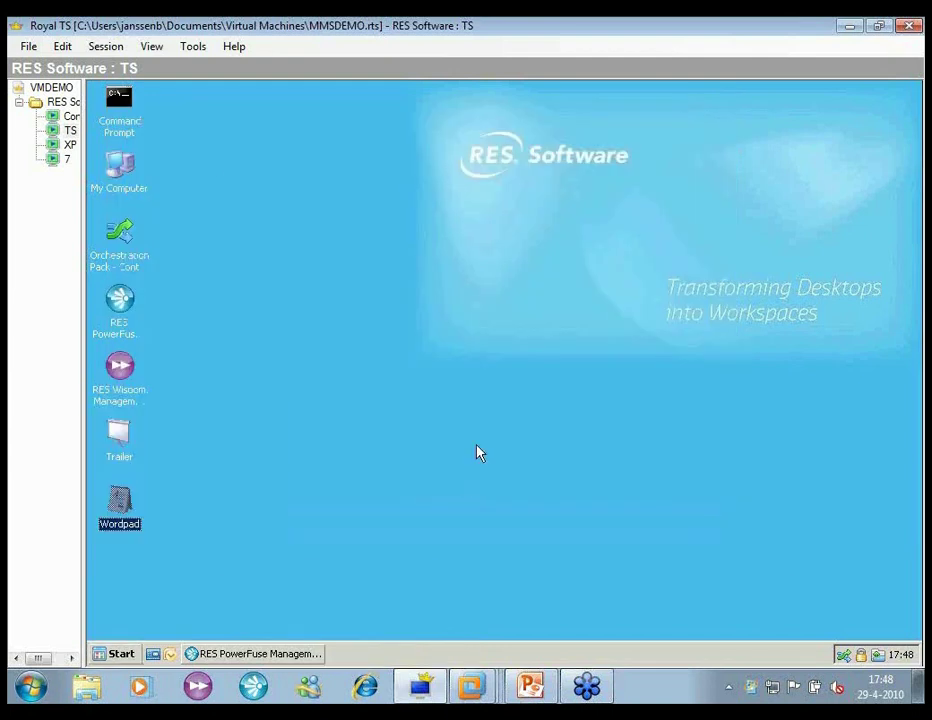
click(628, 218)
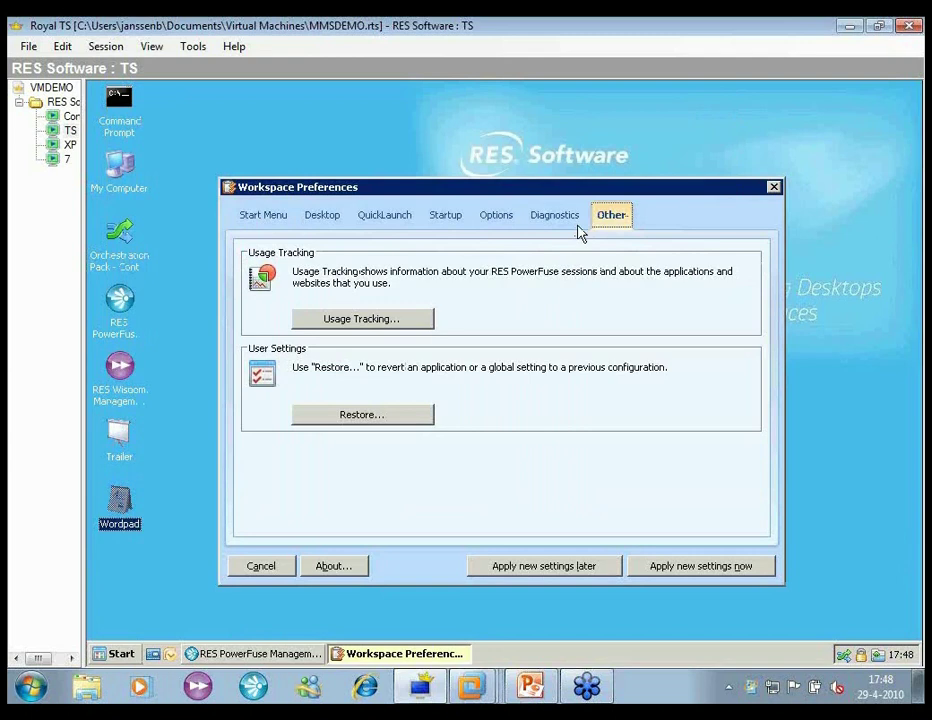
click(402, 422)
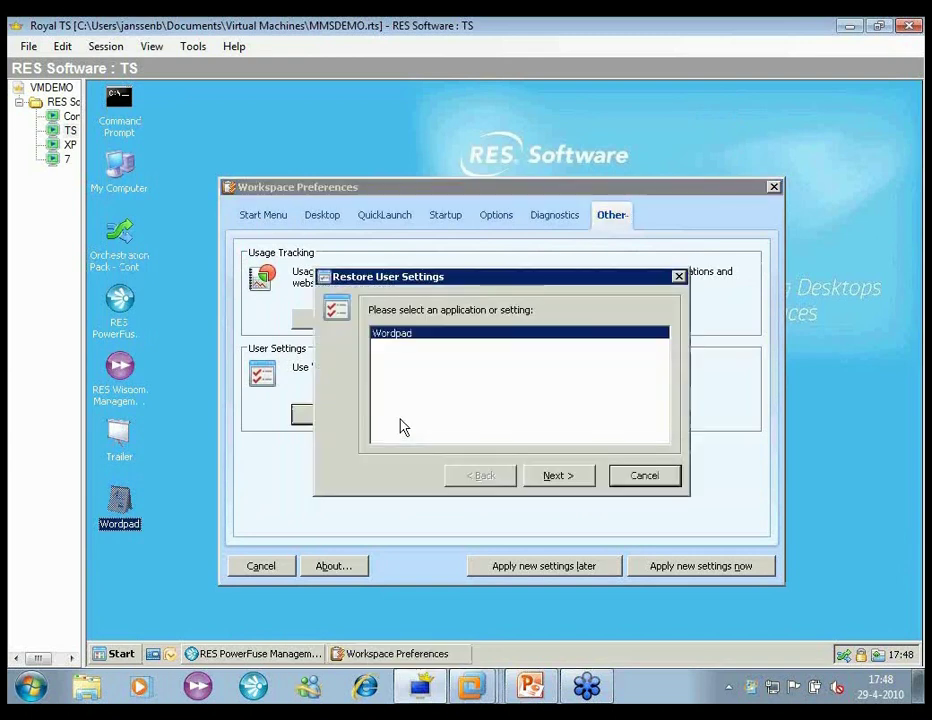
click(566, 478)
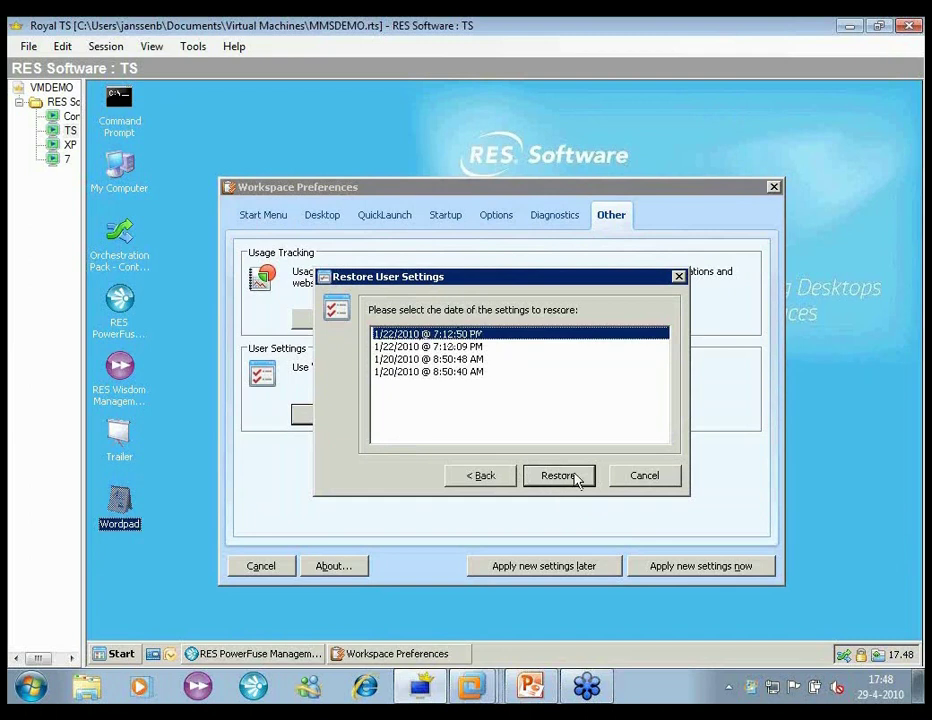
click(568, 476)
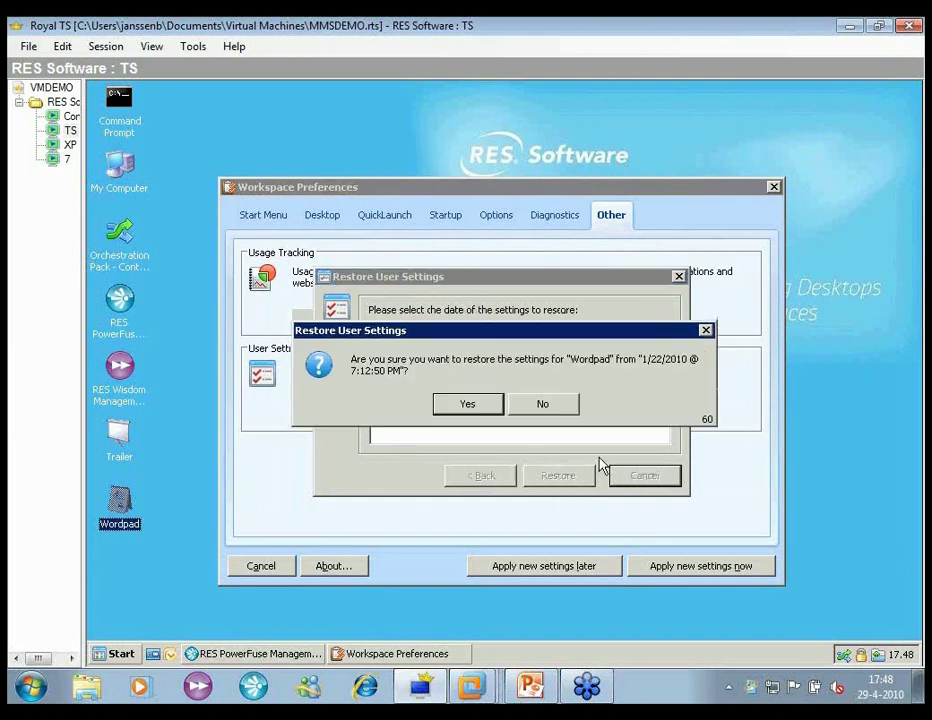
click(463, 409)
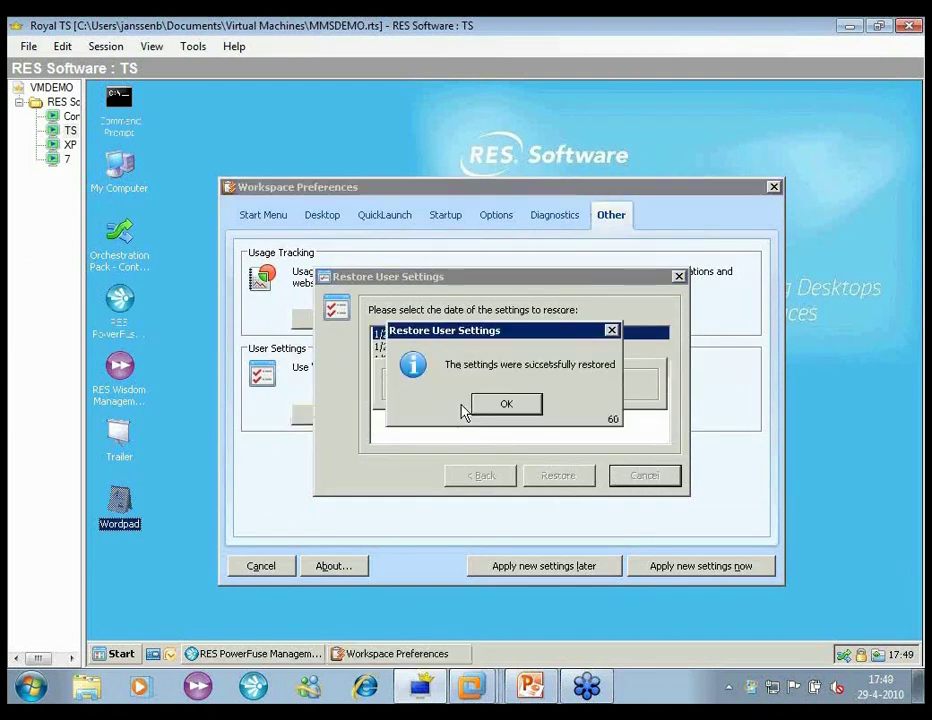
click(479, 410)
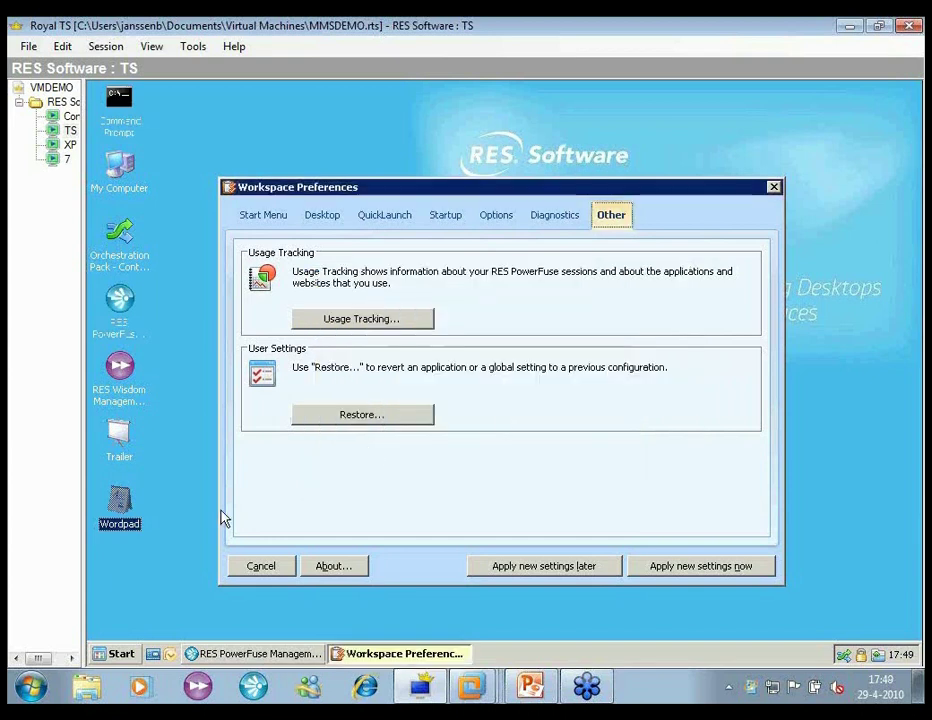
- Start WordPad again to check its restored layout, and close it along with the Workspace Preferences
double_click(119, 513)
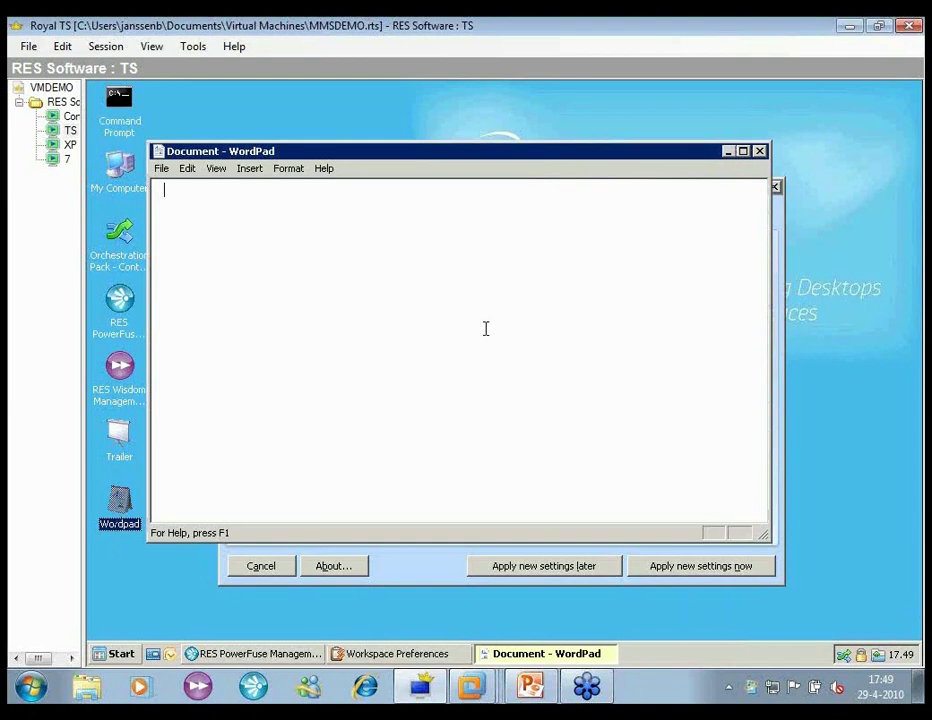
click(759, 152)
click(774, 186)
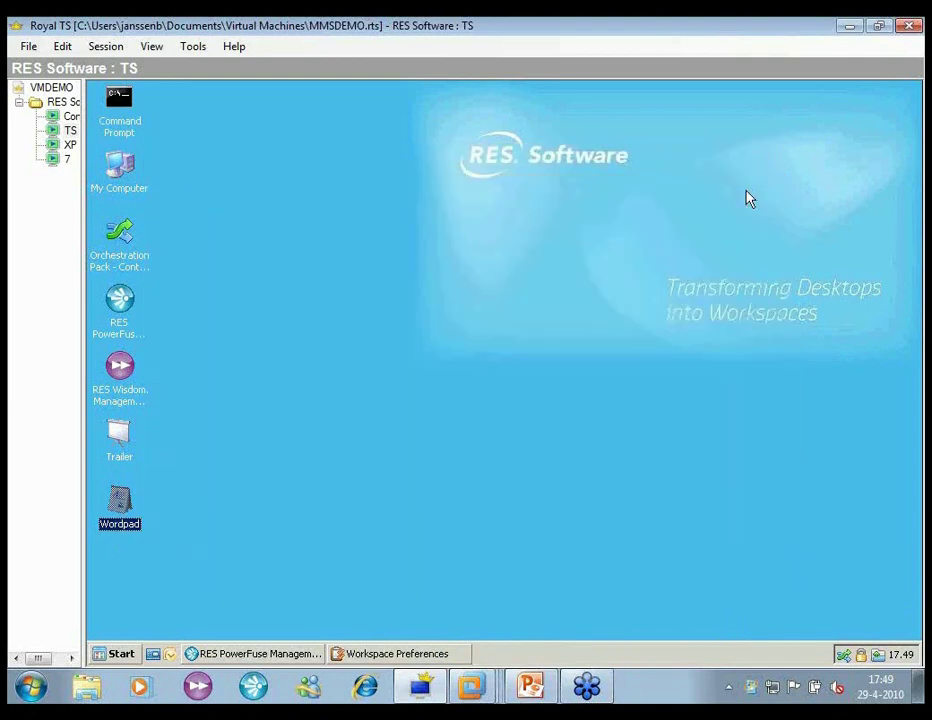
- In the Management Console, view the diagnostics' user sessions and open the workspace analysis for the IT user's session started at 4:56:14 PM
click(258, 656)
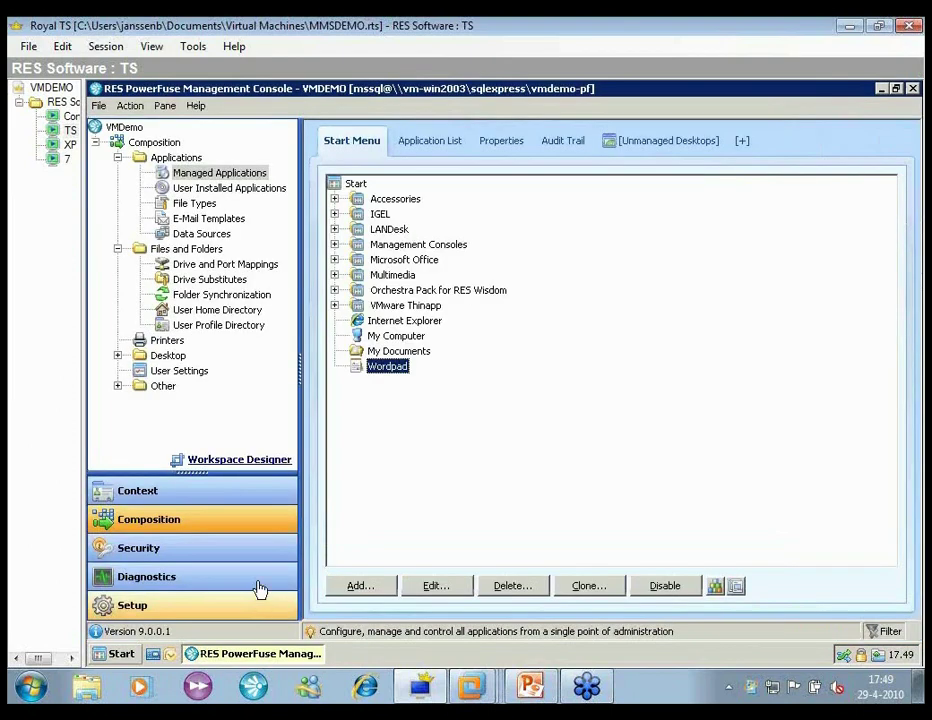
click(258, 580)
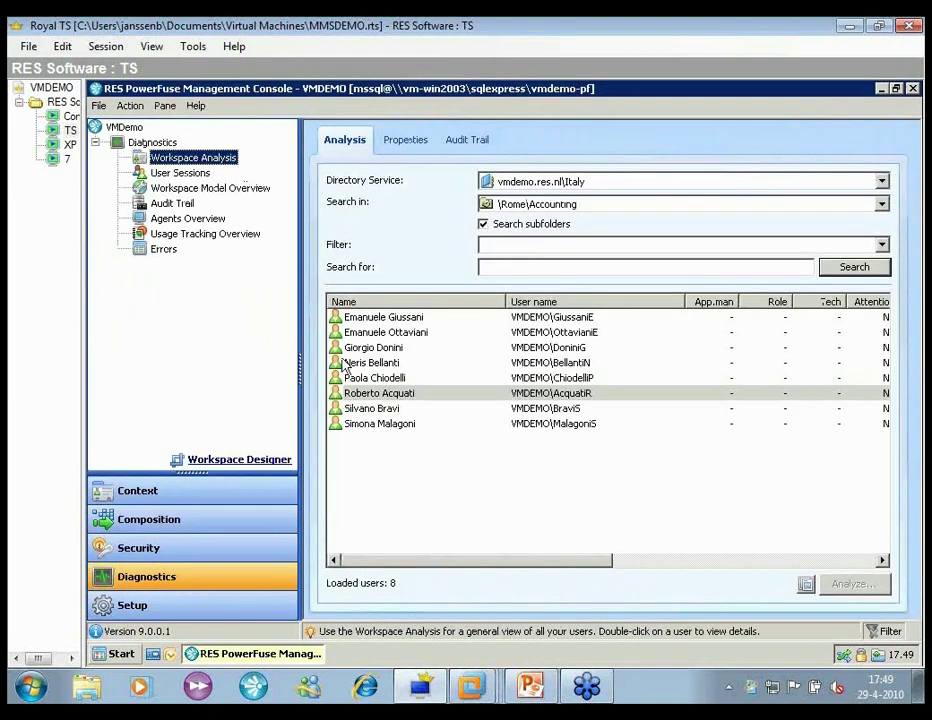
click(176, 172)
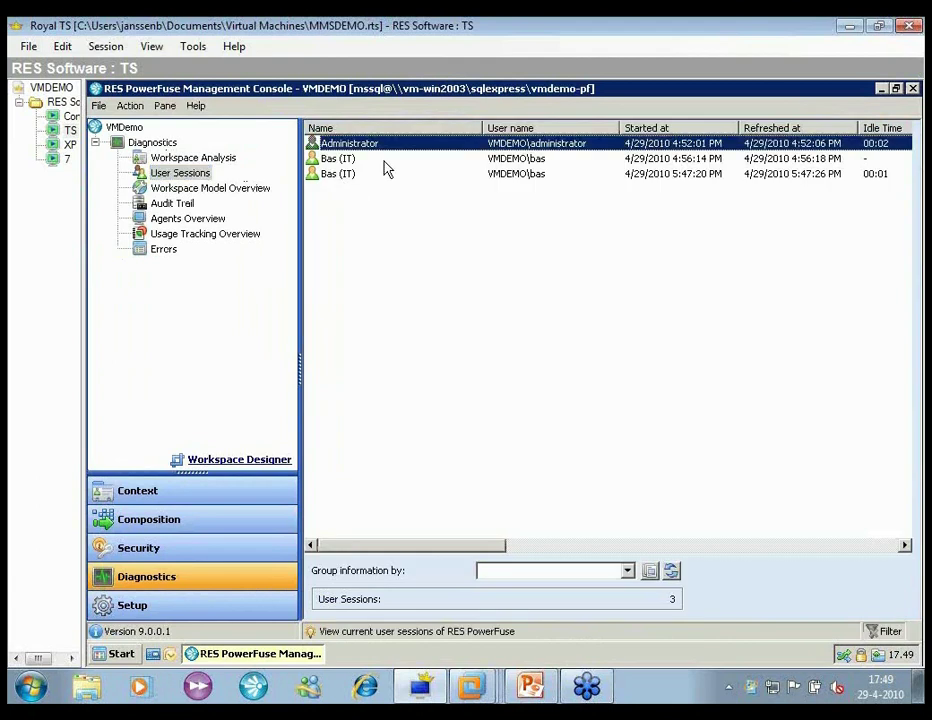
double_click(387, 160)
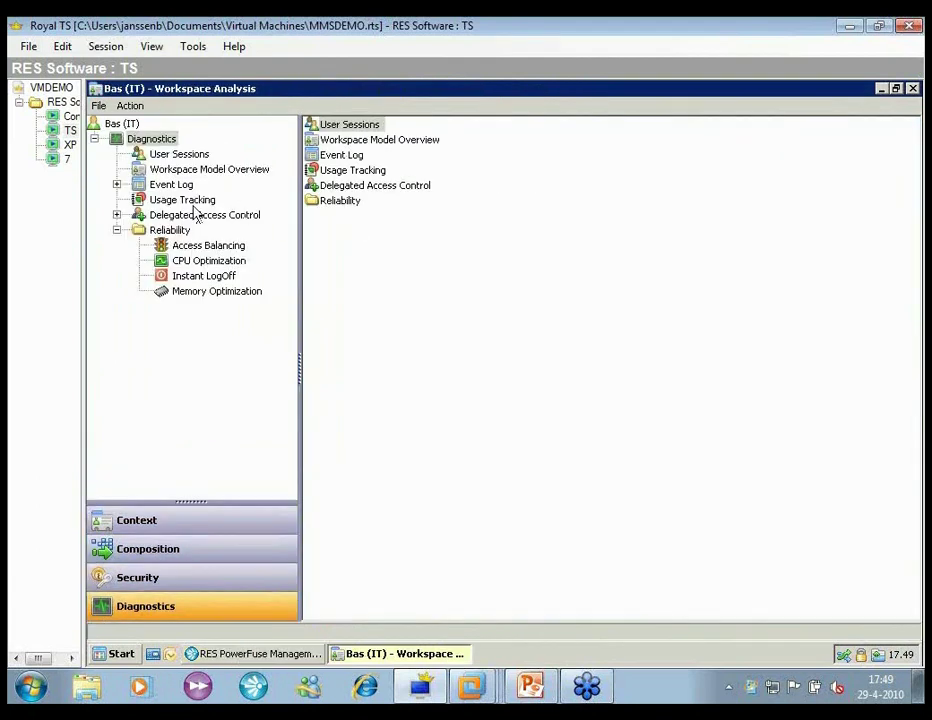
- Examine the stored registry settings of the IT user's Wordpad user setting, including the Word6 and Write keys, and close the setting
click(193, 556)
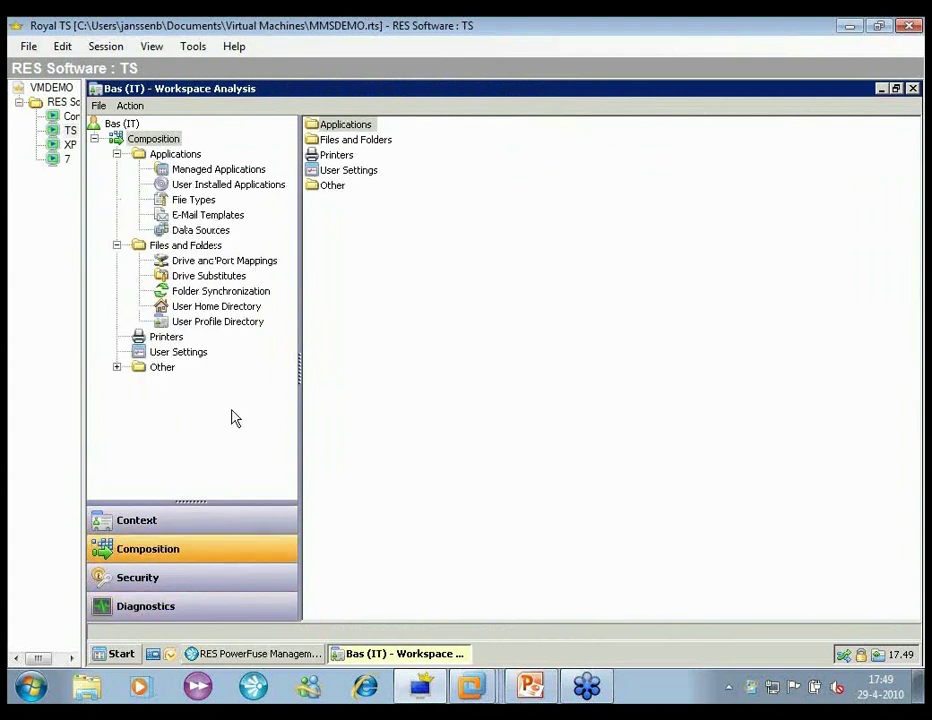
click(170, 355)
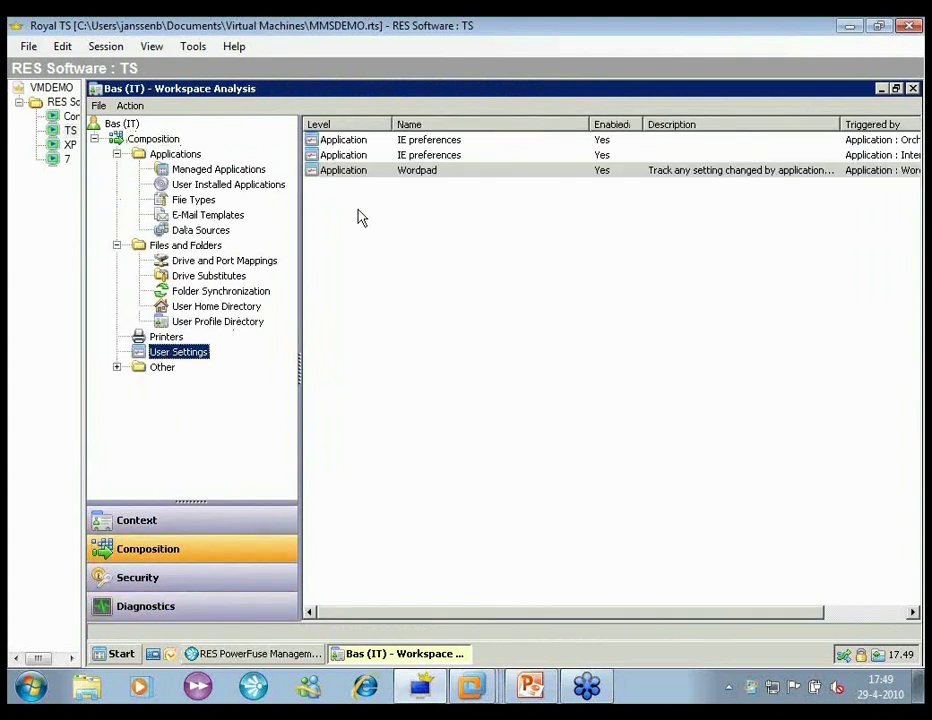
double_click(370, 178)
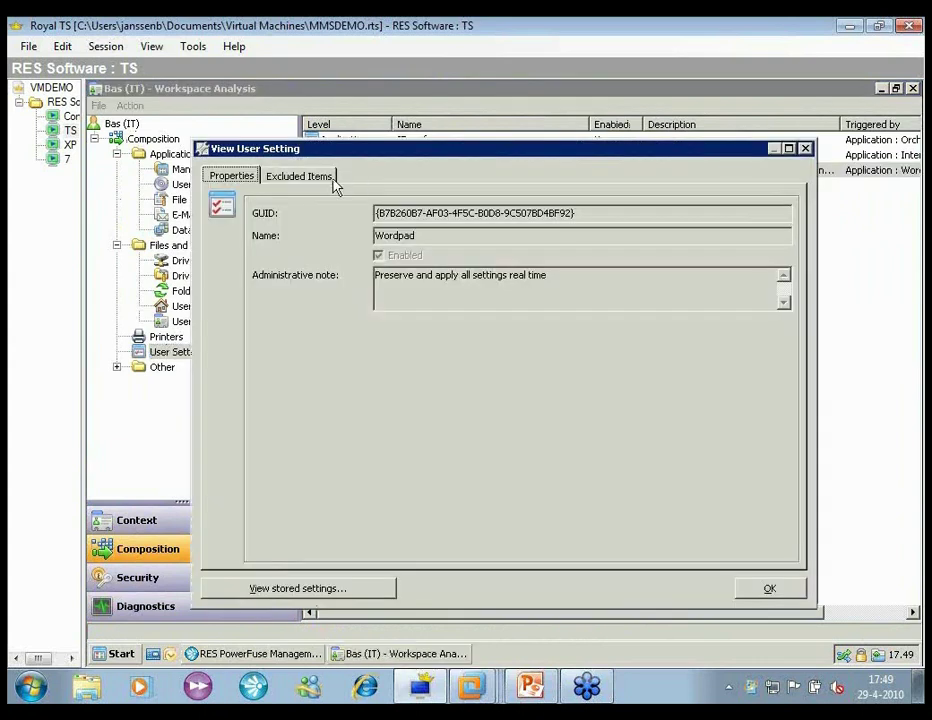
click(372, 588)
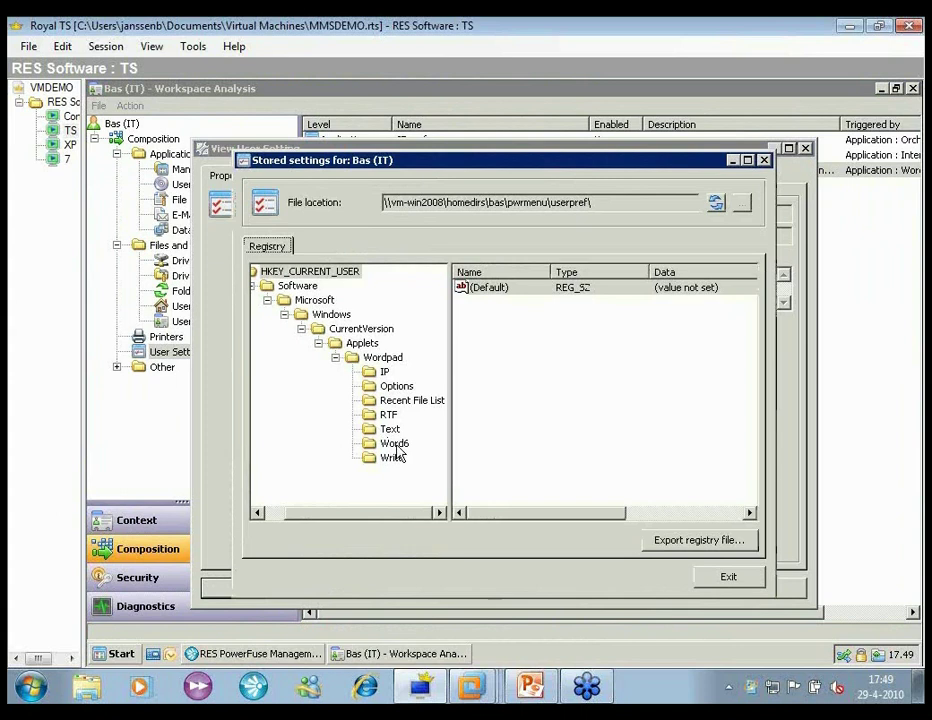
click(395, 446)
click(393, 459)
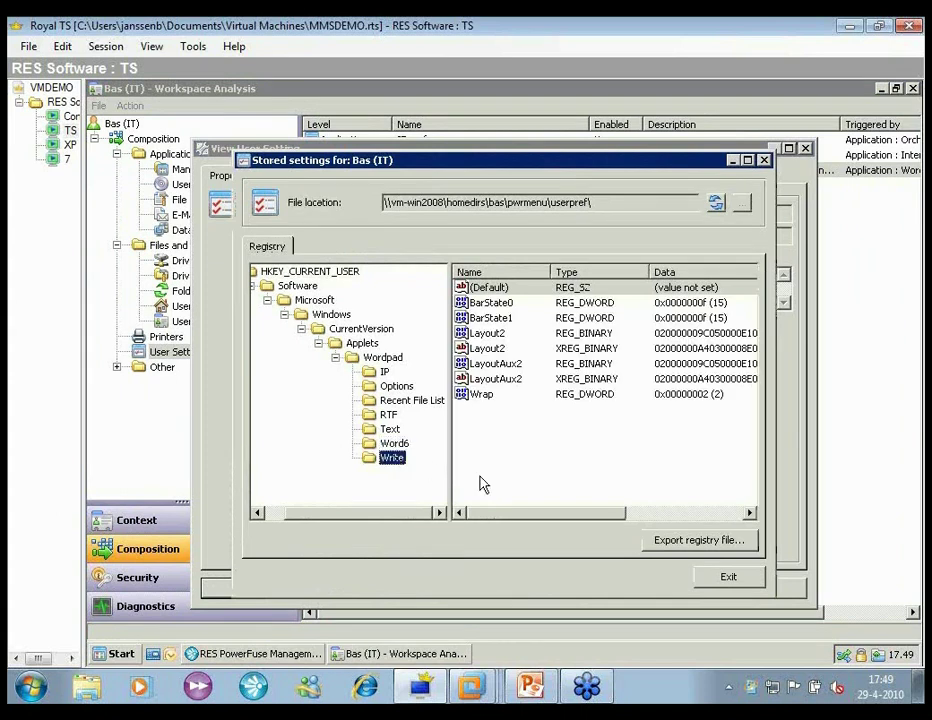
click(726, 580)
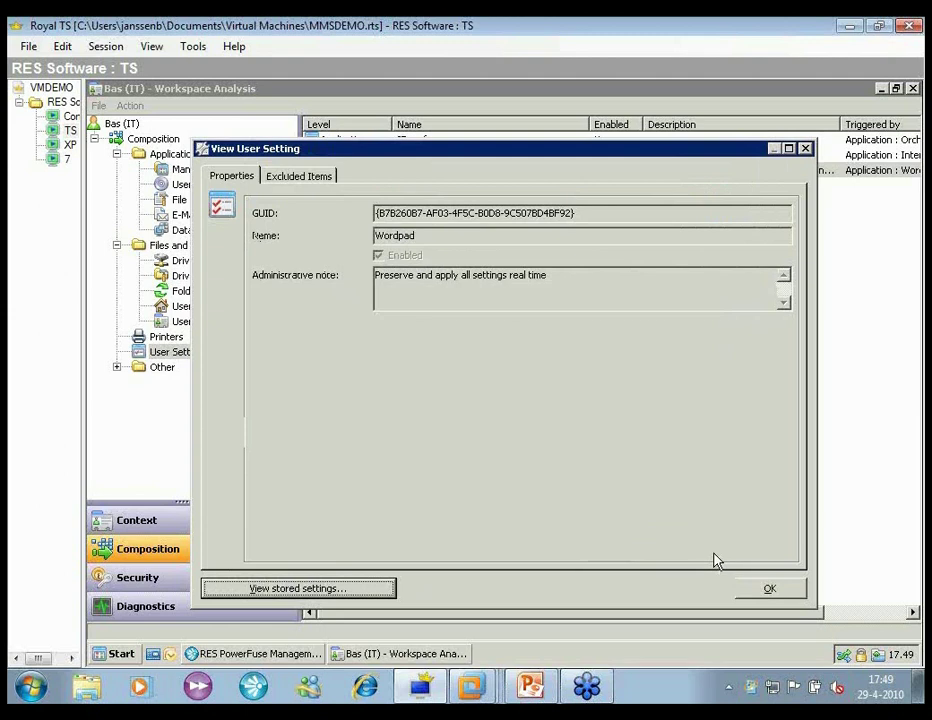
click(798, 590)
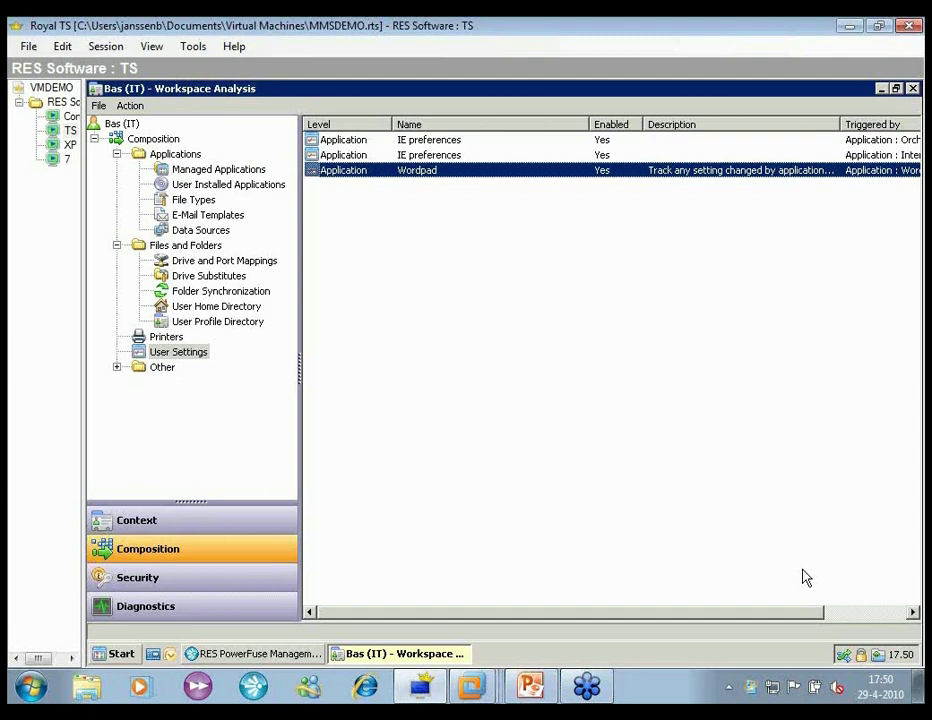
- In the Management Console's managed applications, open the configuration actions of the Calculator in the Accessories folder
click(275, 654)
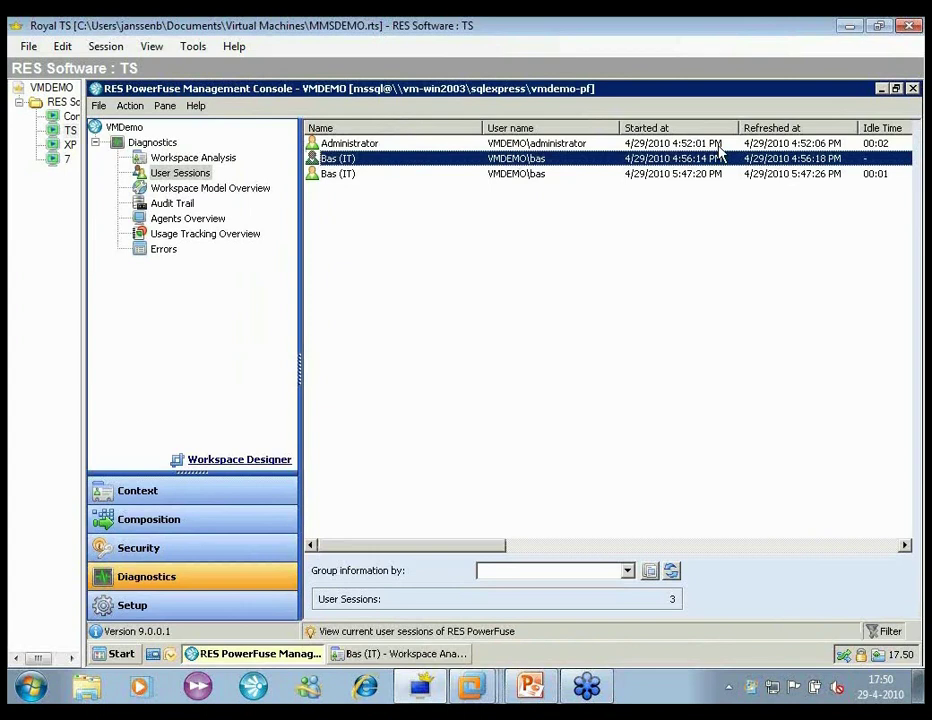
click(244, 522)
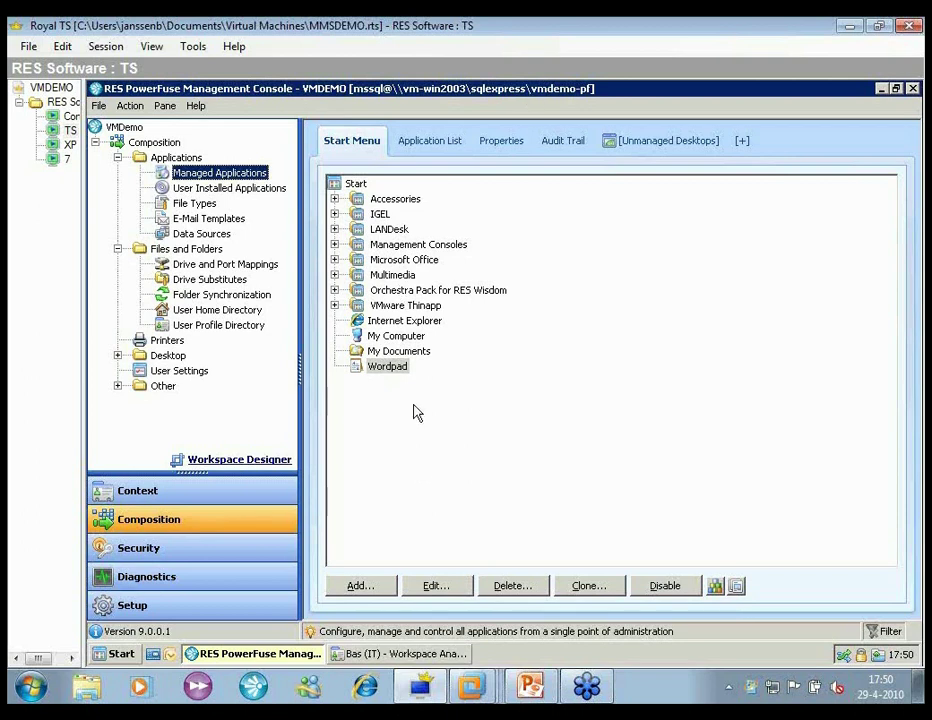
click(336, 200)
click(415, 230)
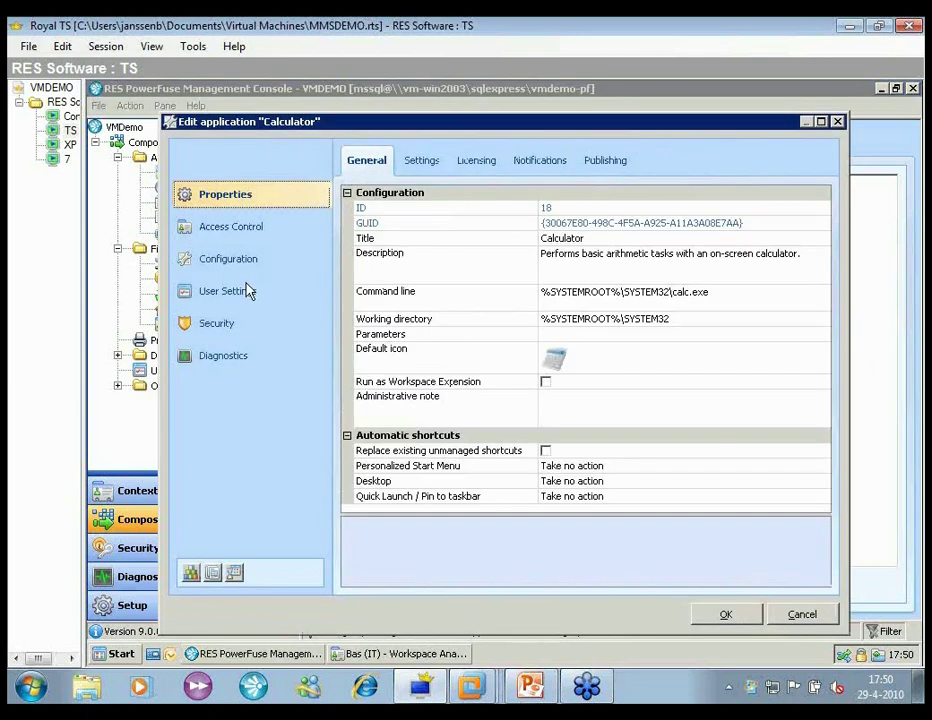
click(229, 262)
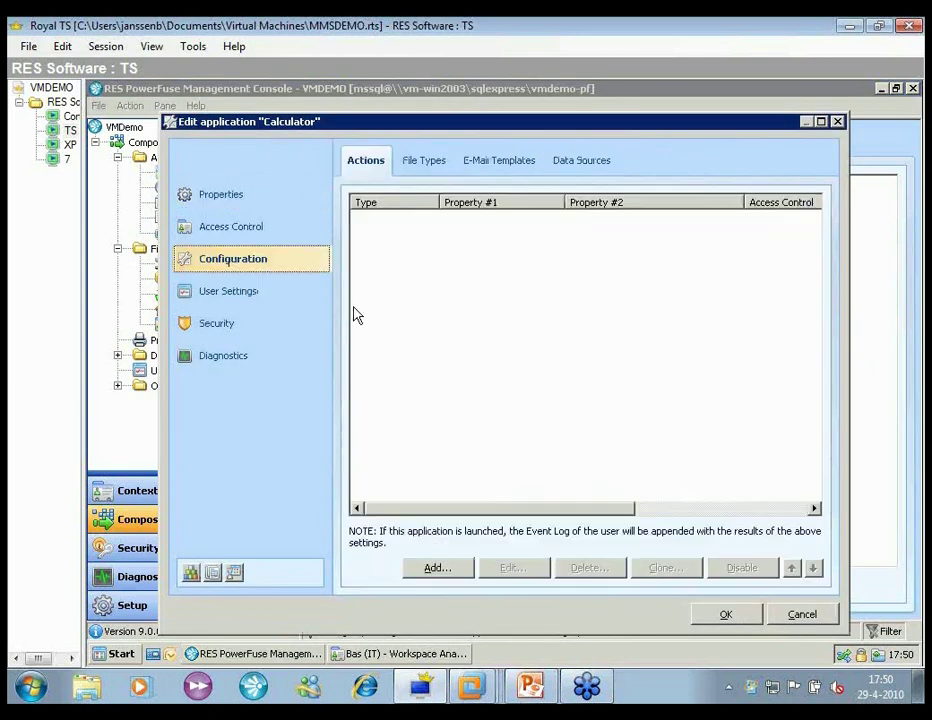
- Start a new User Registry Setting action for the Calculator and open the registry change tracing for it
click(465, 570)
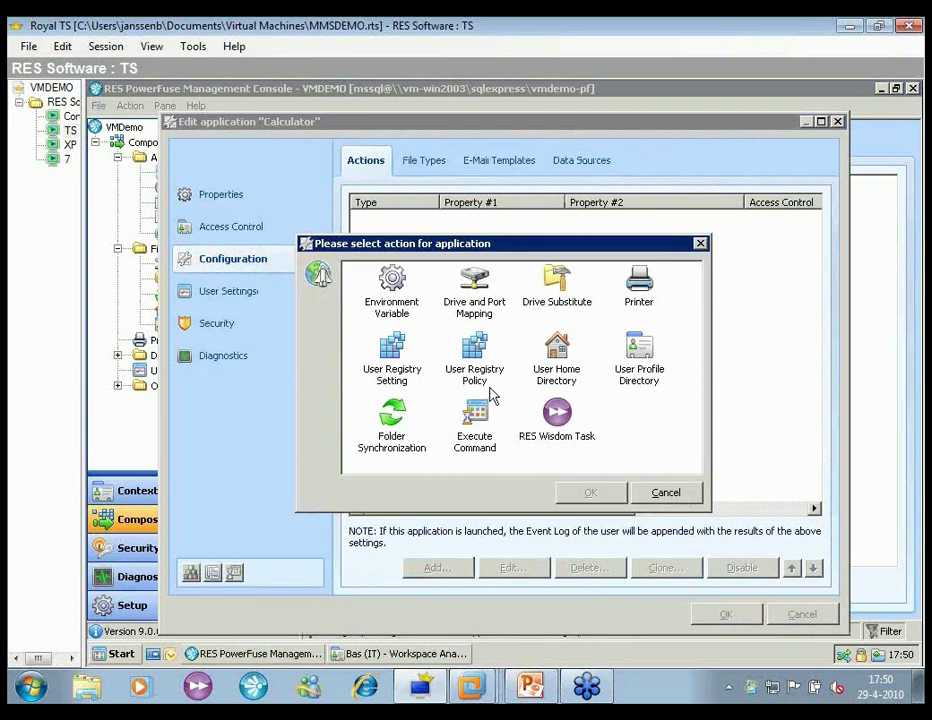
click(400, 356)
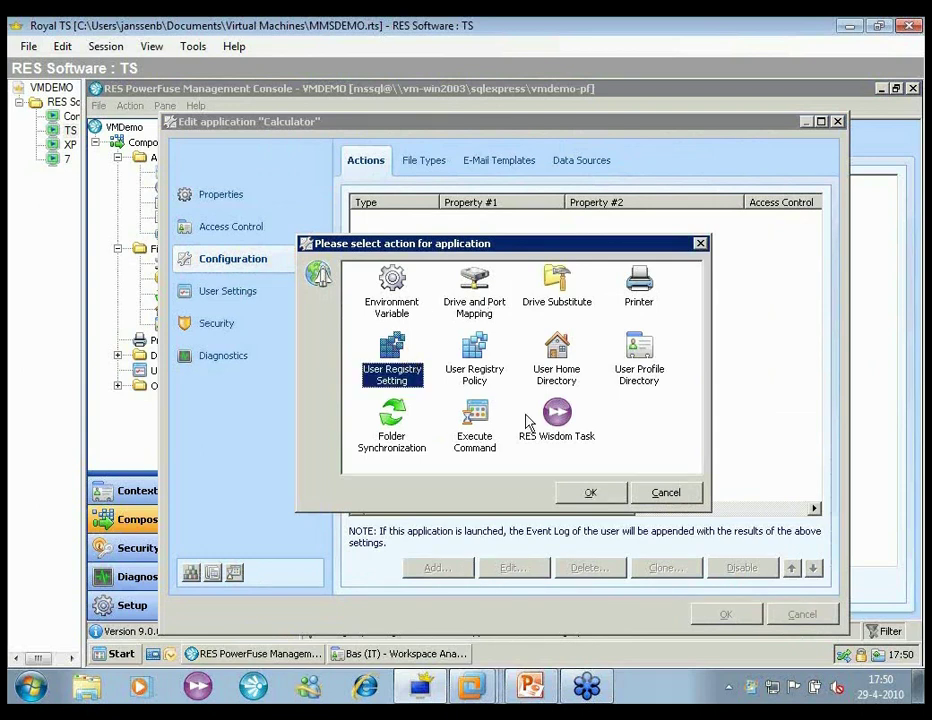
click(612, 493)
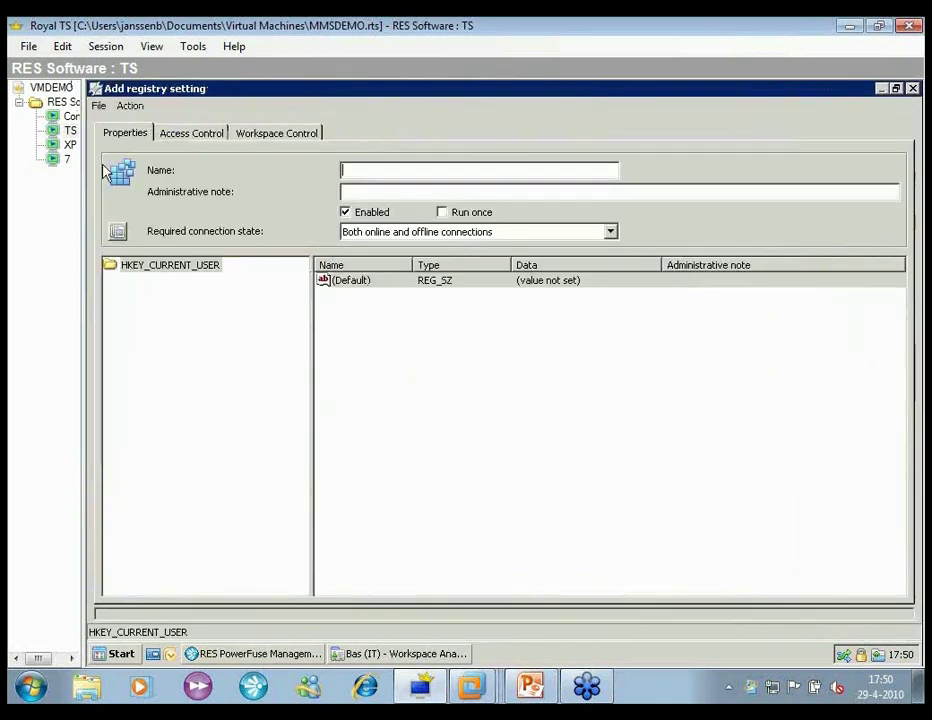
click(129, 105)
mouse_move(240, 130)
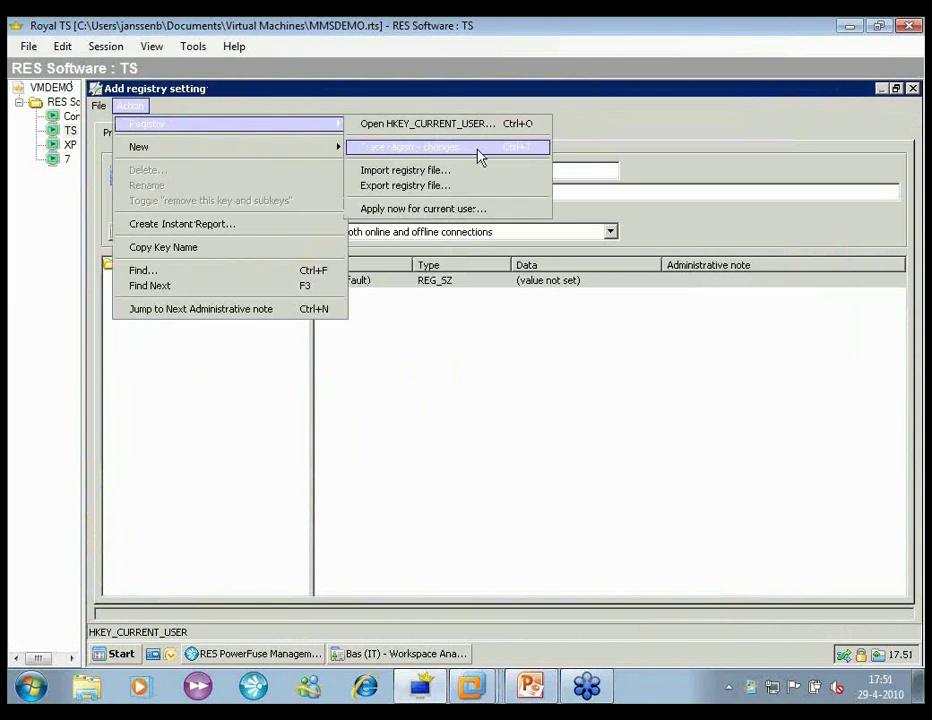
click(477, 151)
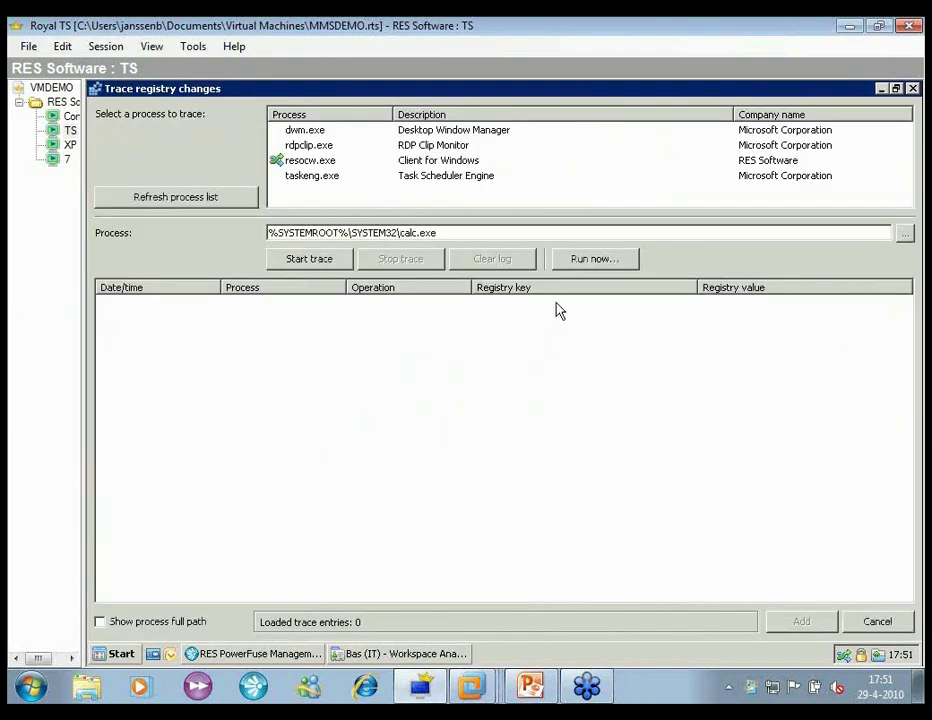
- Run calc.exe from the registry trace and start tracing its registry changes
click(592, 262)
click(470, 406)
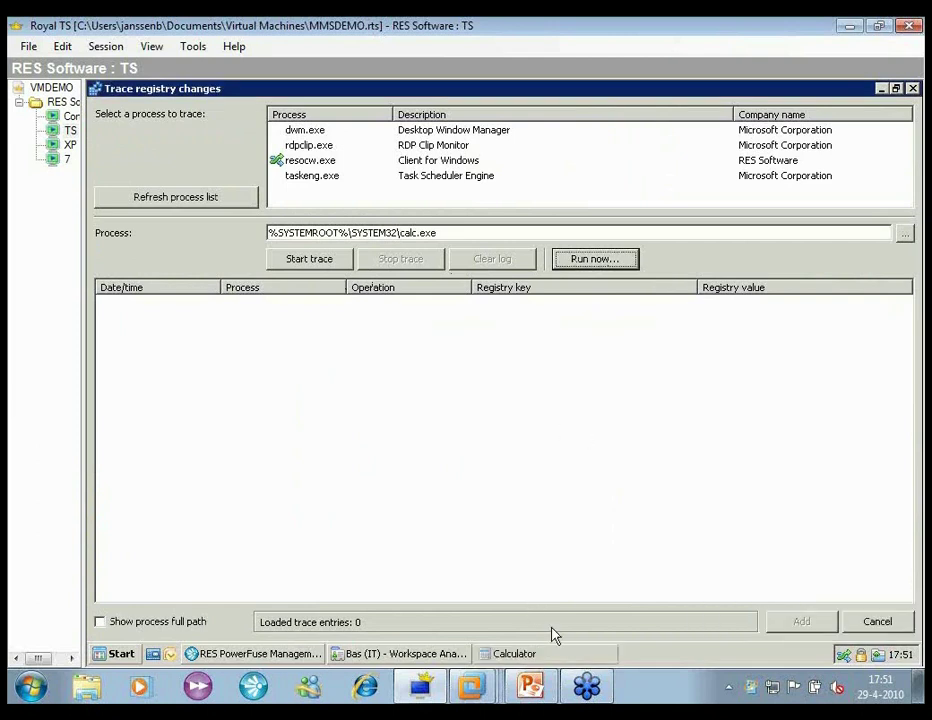
click(589, 655)
drag(240, 113, 585, 268)
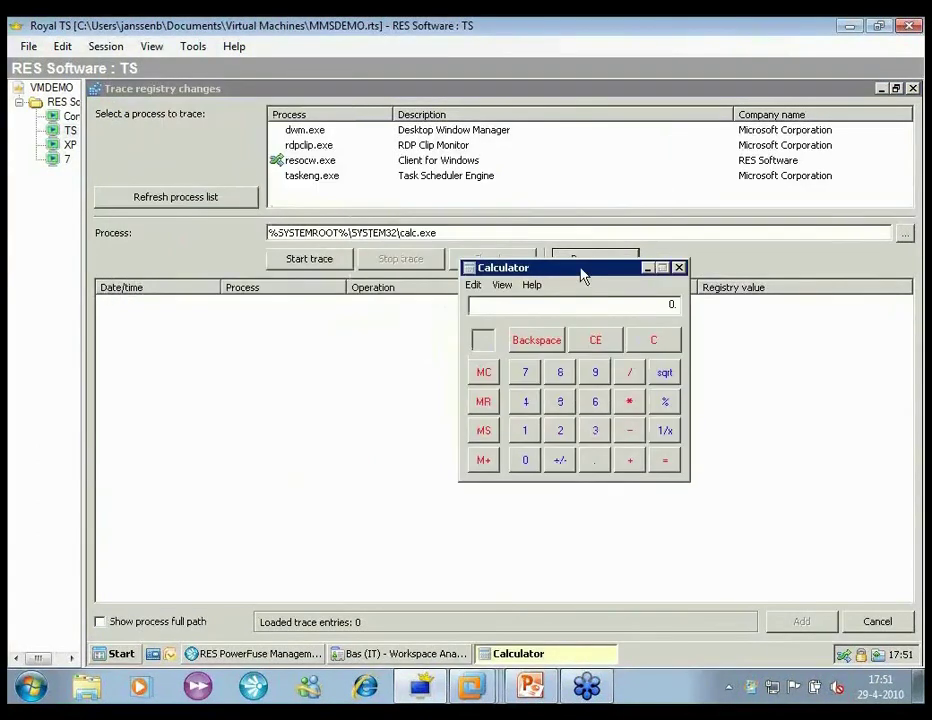
click(308, 258)
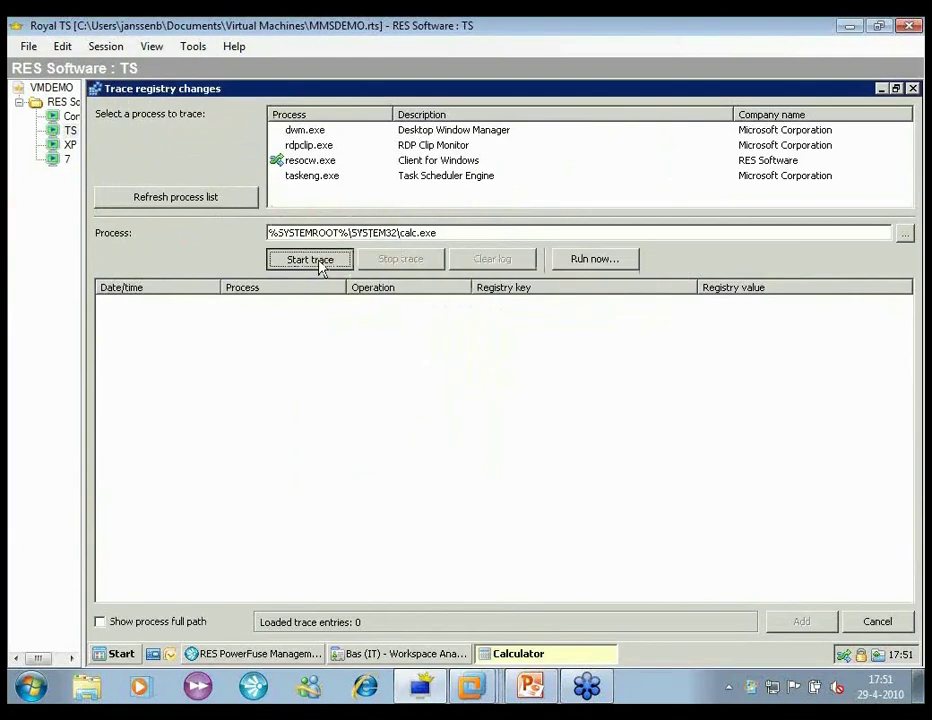
- Switch the running Calculator to the Scientific view and close it
click(597, 657)
click(502, 285)
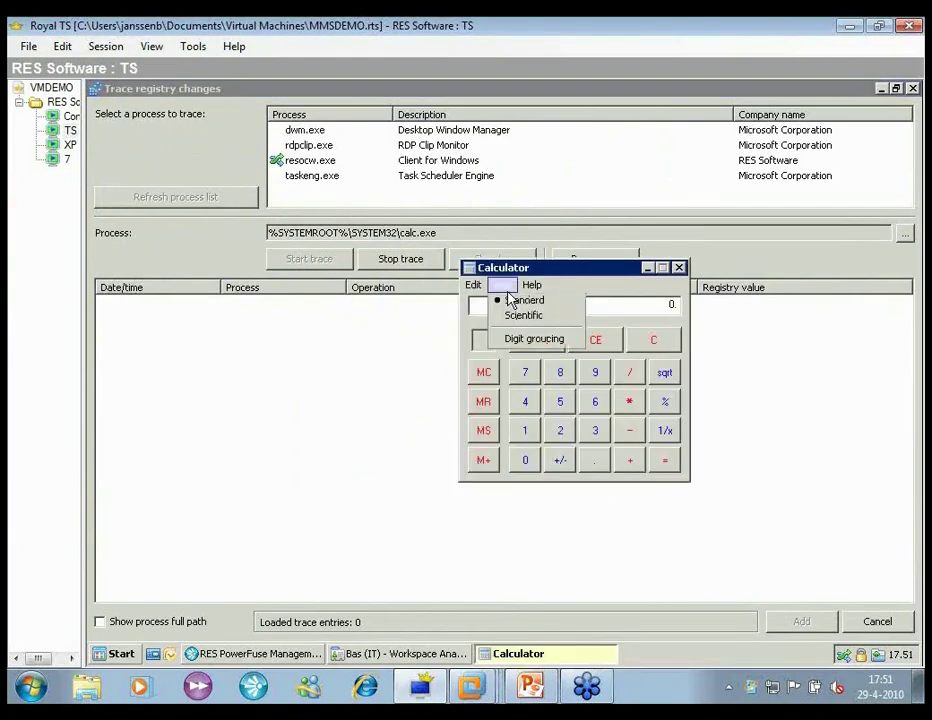
click(525, 319)
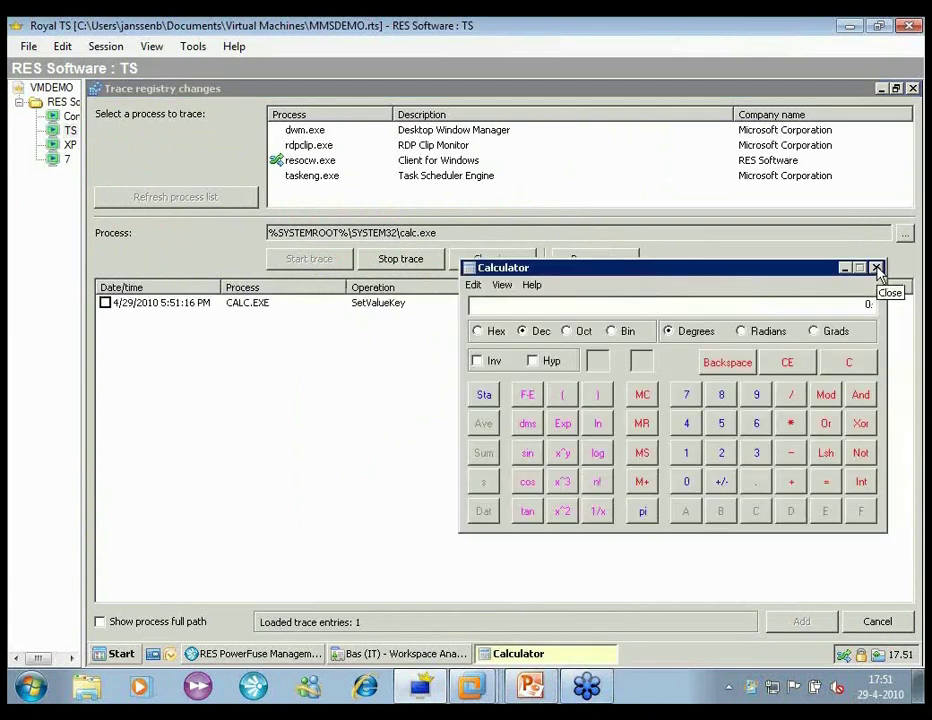
click(876, 269)
- Stop the trace and add the recorded CALC.EXE SetValueKey change to the registry setting
click(118, 308)
click(105, 303)
click(400, 258)
click(802, 622)
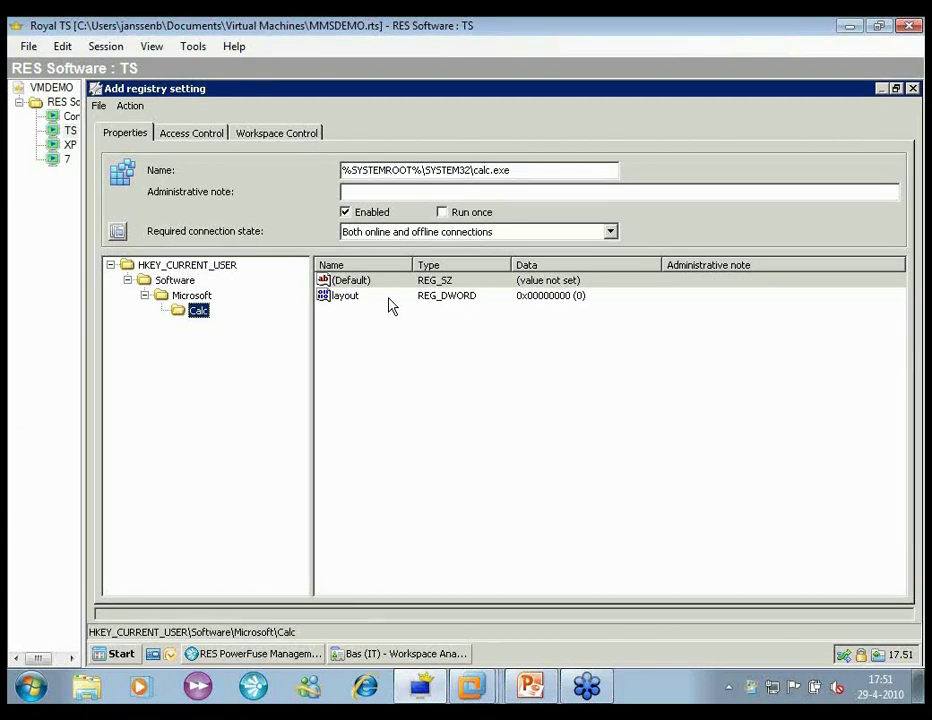
- View the registry setting's access control, and close the setting and the Calculator application without saving
click(186, 133)
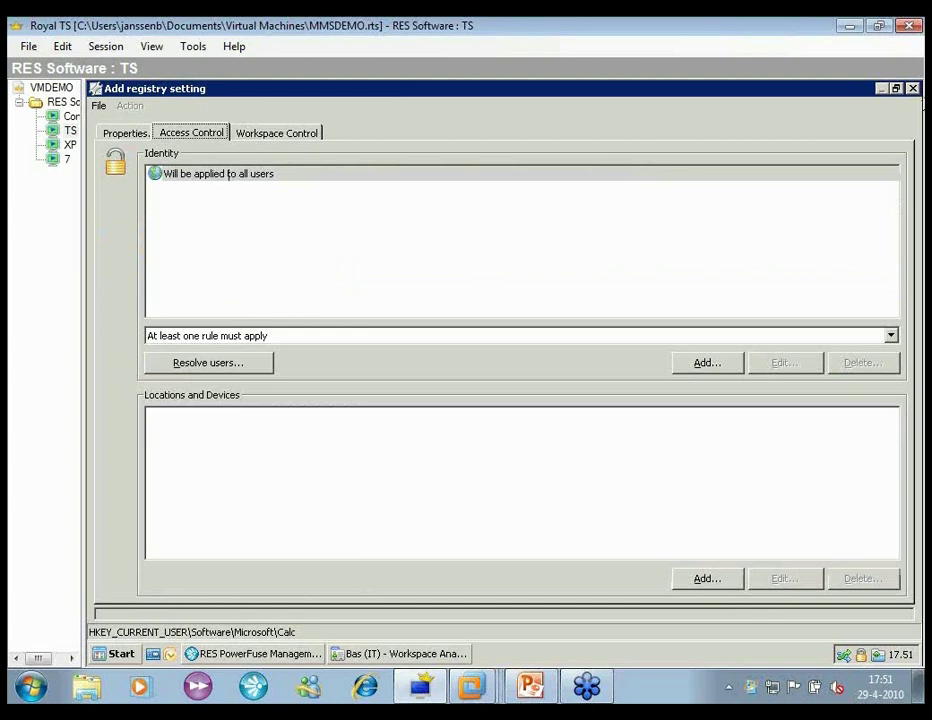
click(915, 90)
click(491, 406)
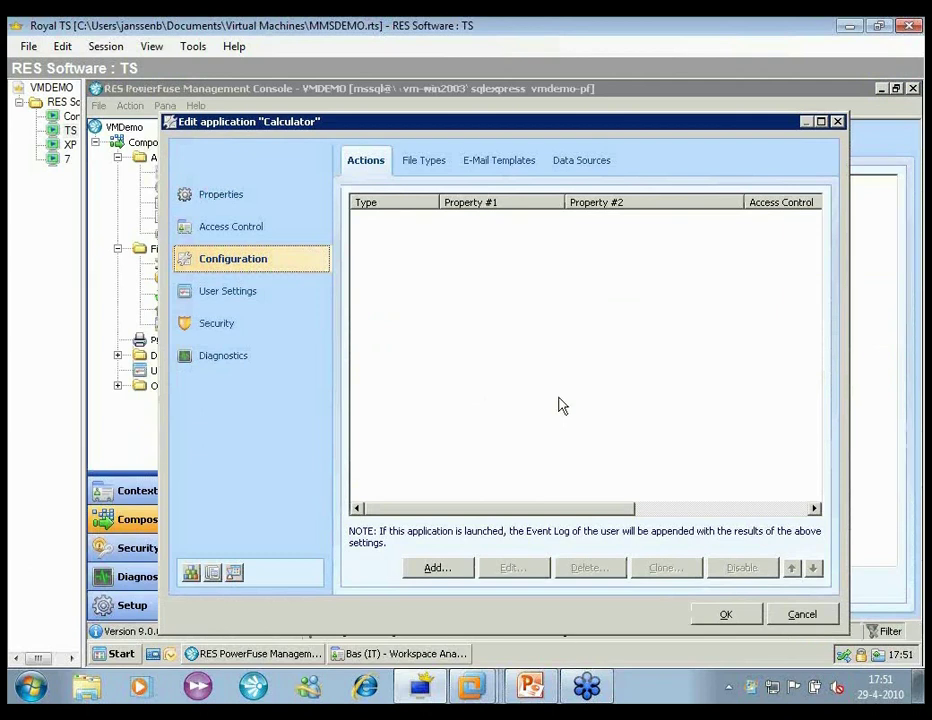
click(838, 122)
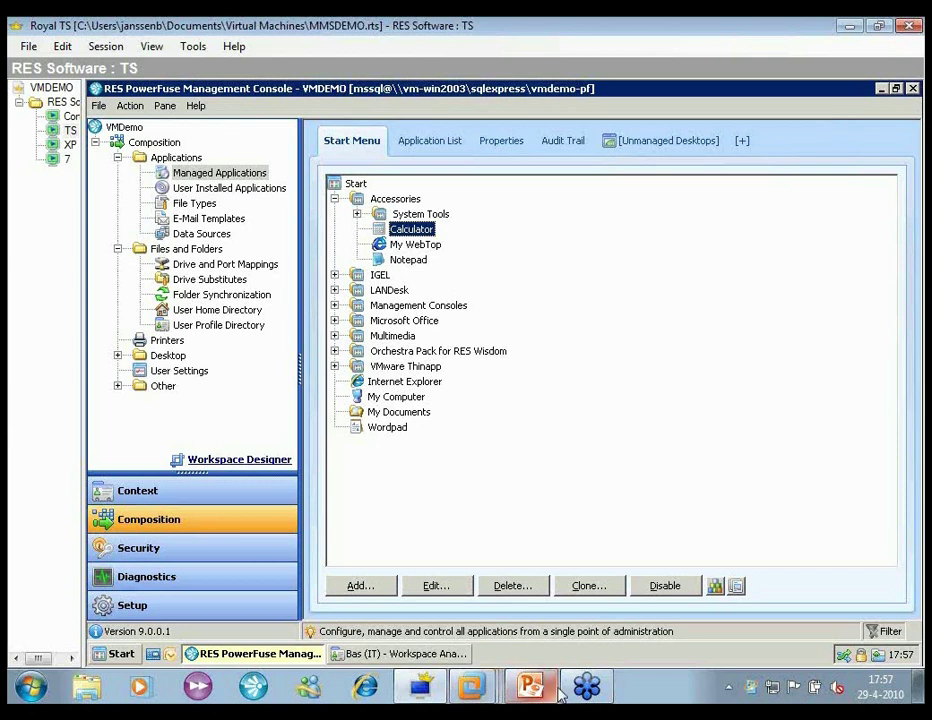
- Switch to the RES-PowerFuse-2010-What's-New presentation in PowerPoint and present from slide 21 through to the "And more..." slide
mouse_move(558, 691)
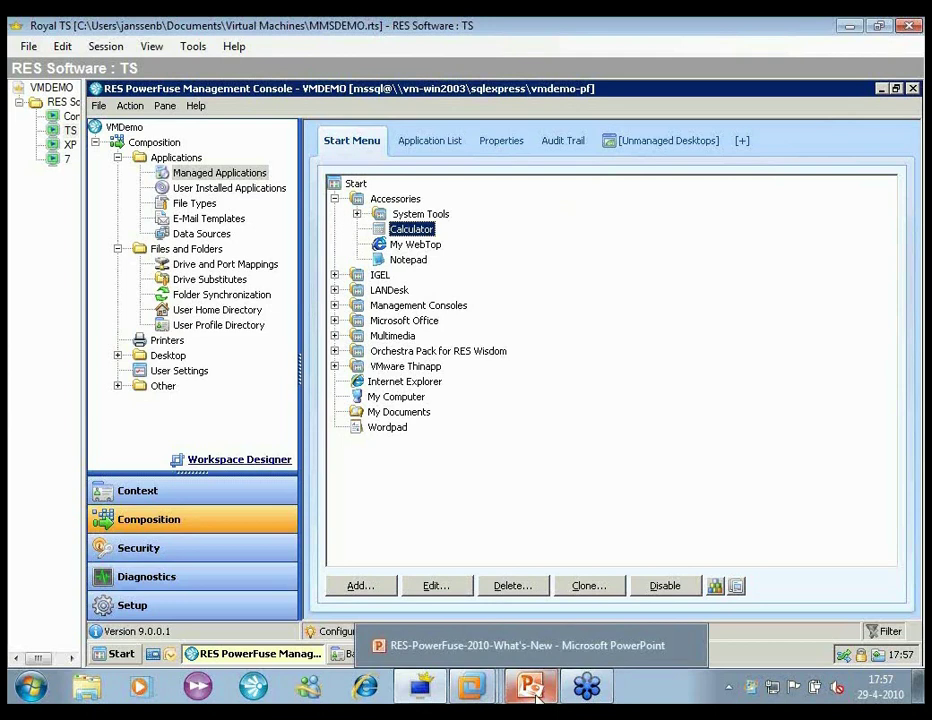
click(535, 692)
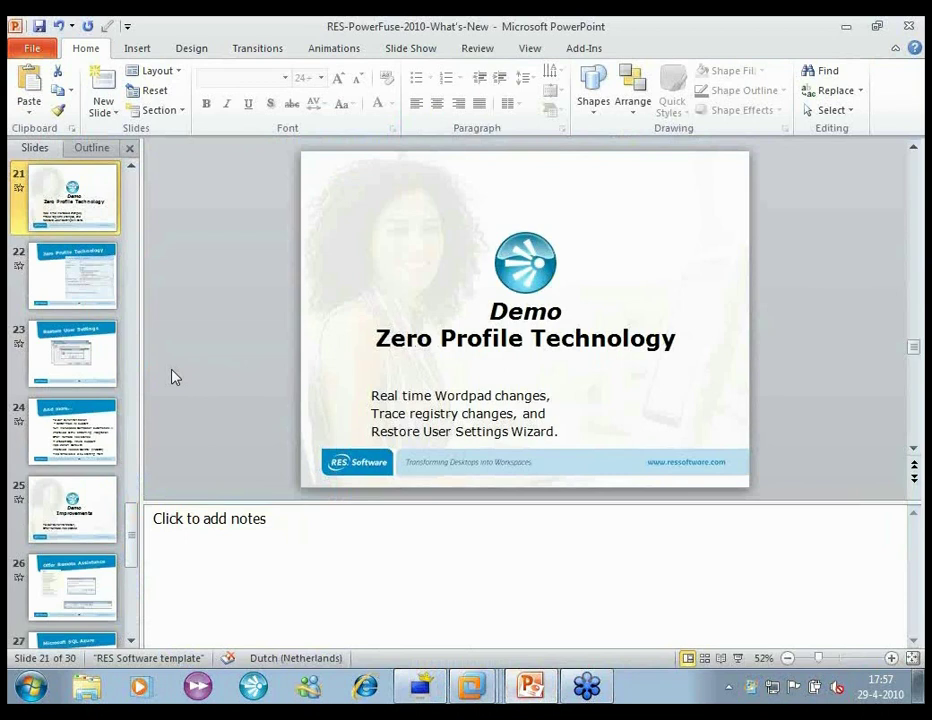
key(shift+F5)
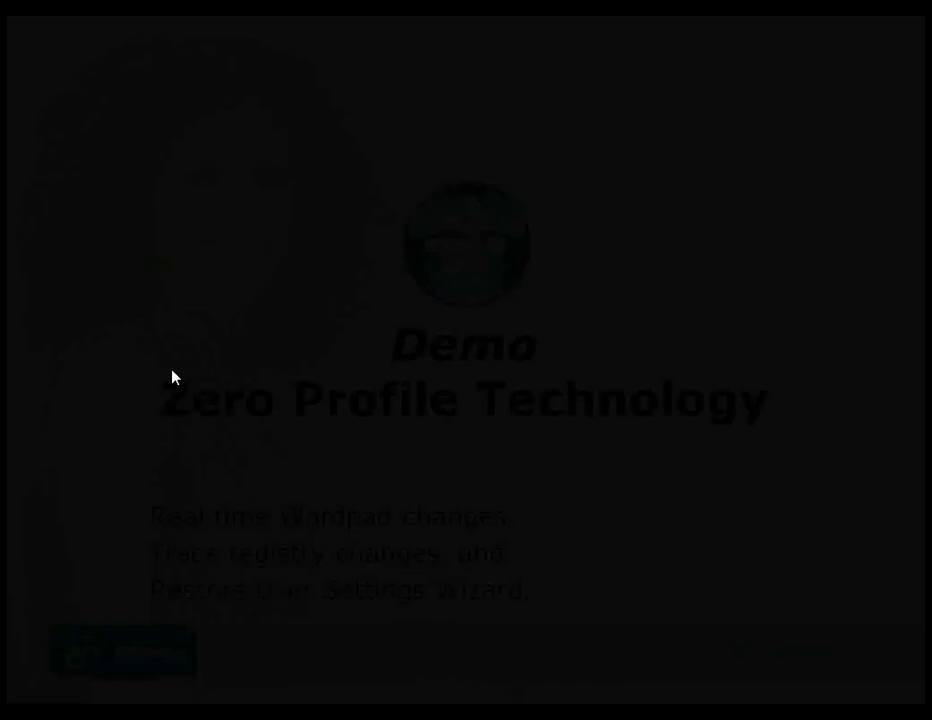
key(Right)
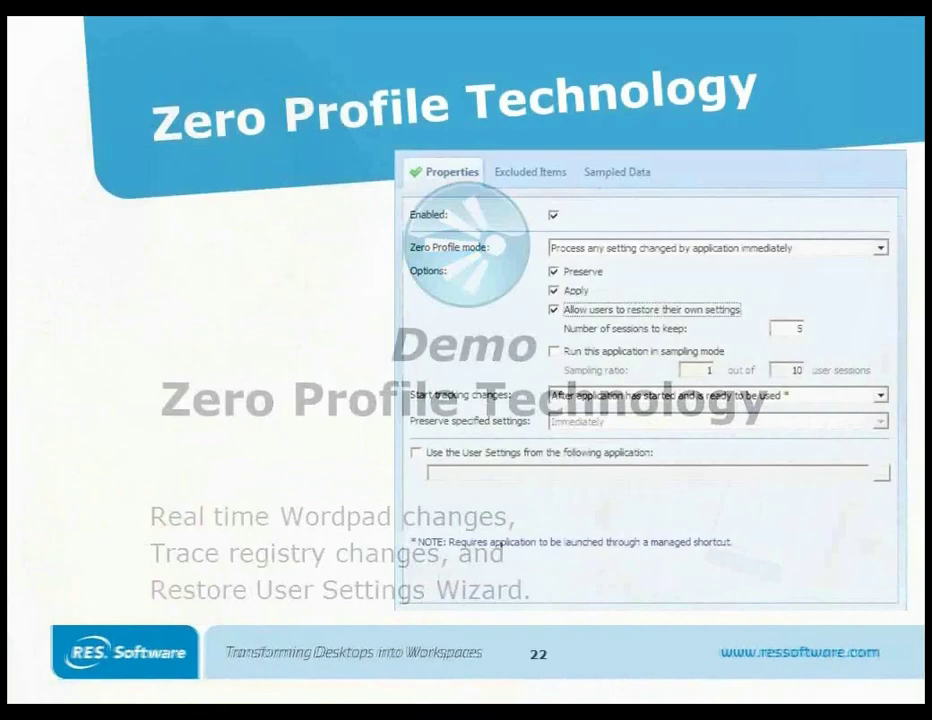
key(Right)
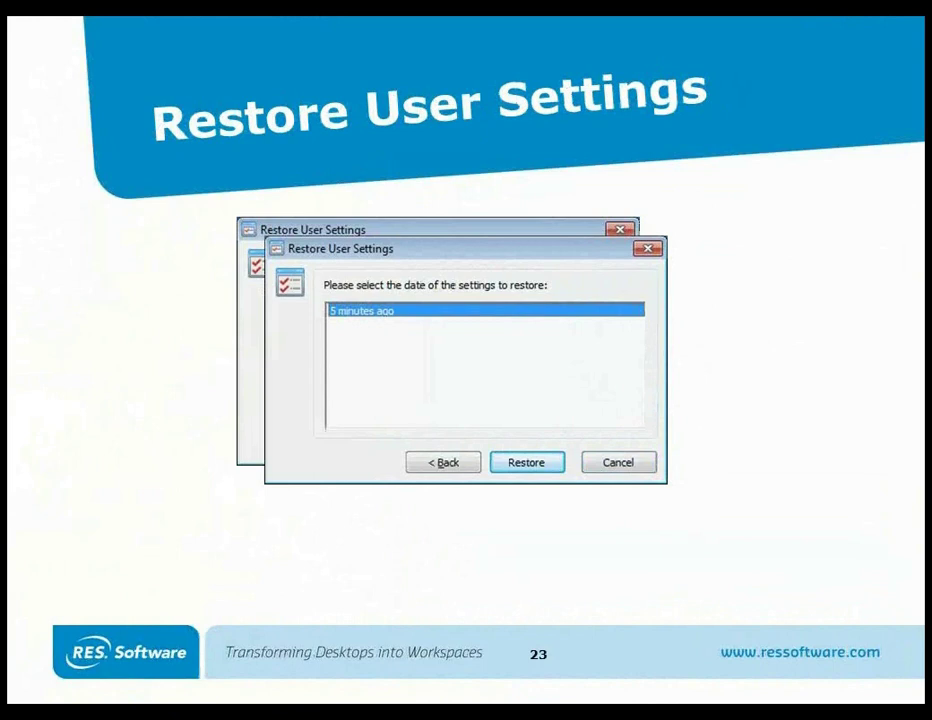
key(Right)
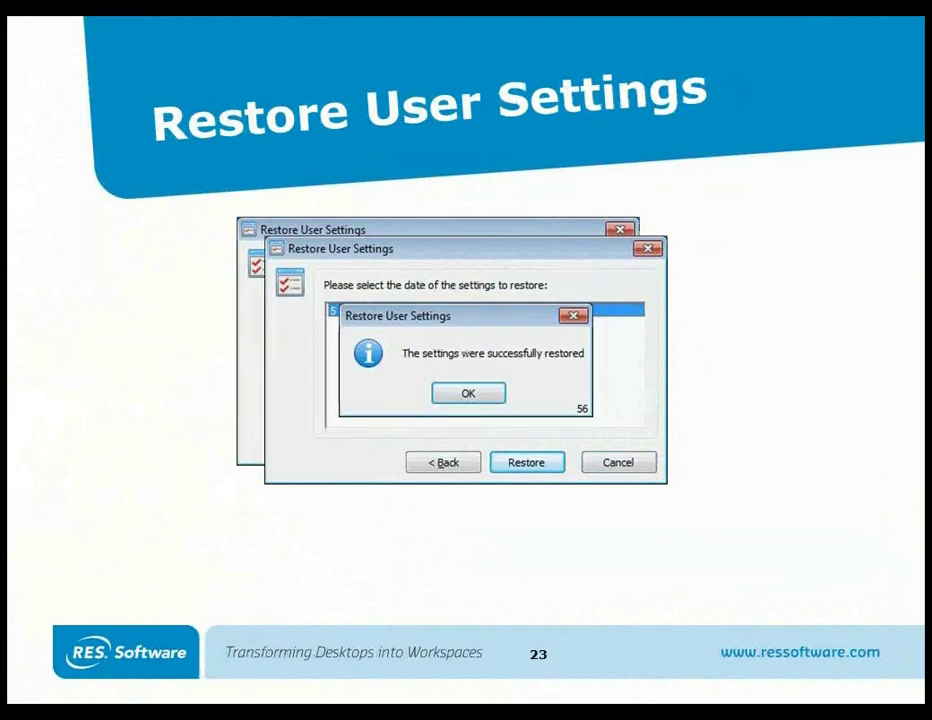
key(Right)
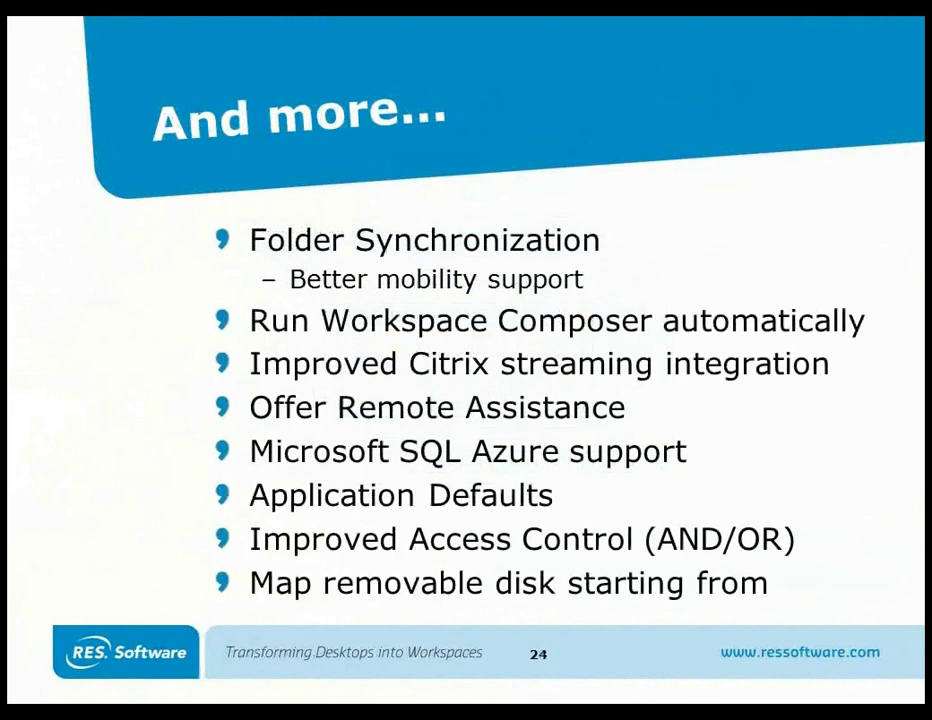